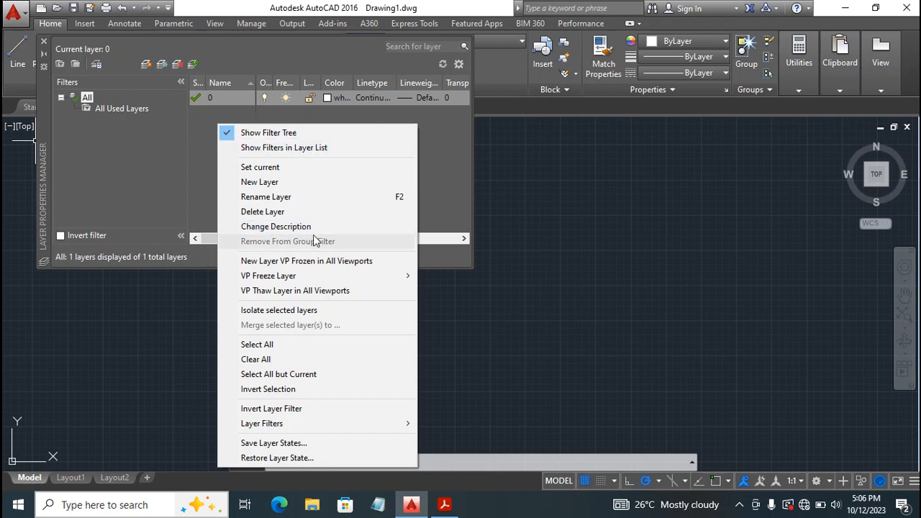
Create two new layers named Constr 1 and Dimen
click(252, 182)
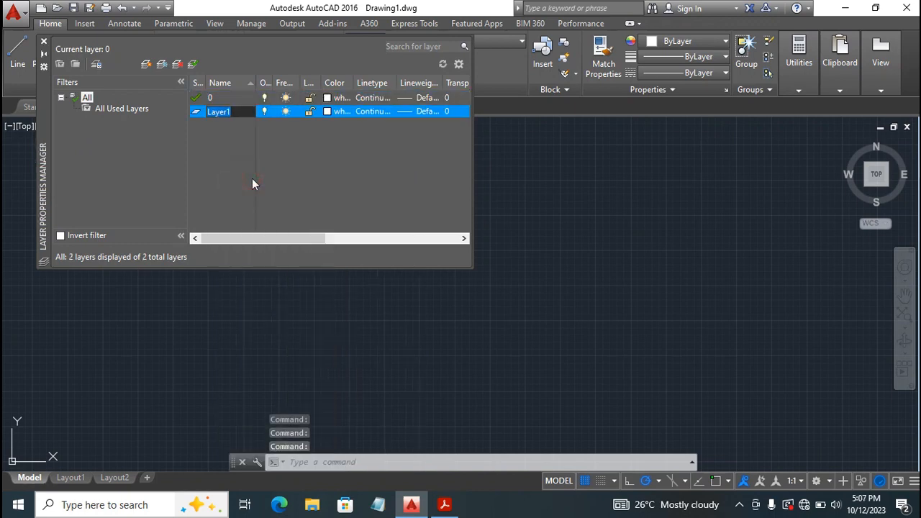
text(Constr 1)
key(Return)
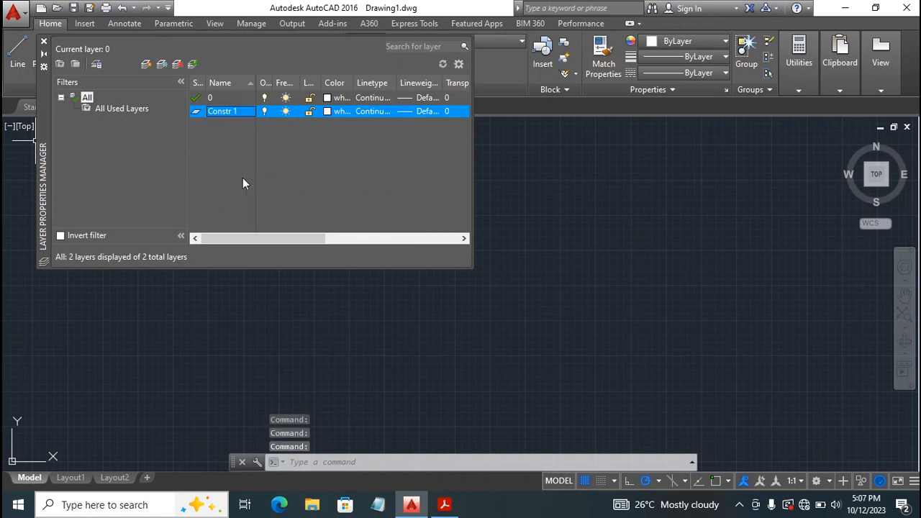
right_click(213, 146)
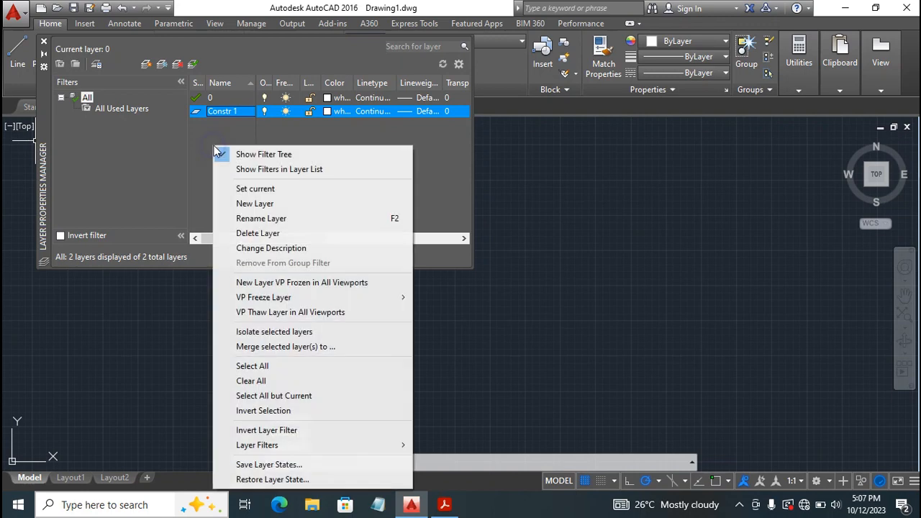
click(254, 204)
text(Dimen)
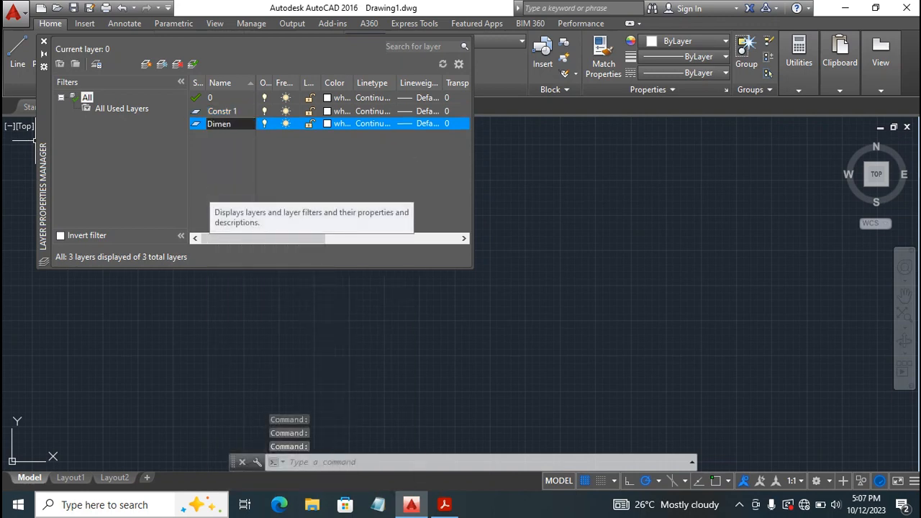
key(Return)
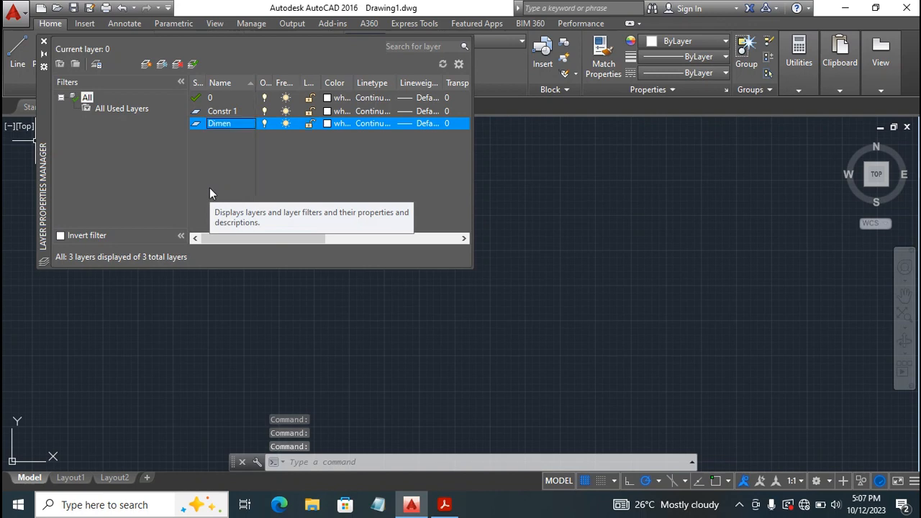
Set the Constr 1 layer's color to cyan and the Dimen layer's color to blue, and close the layer manager
click(326, 112)
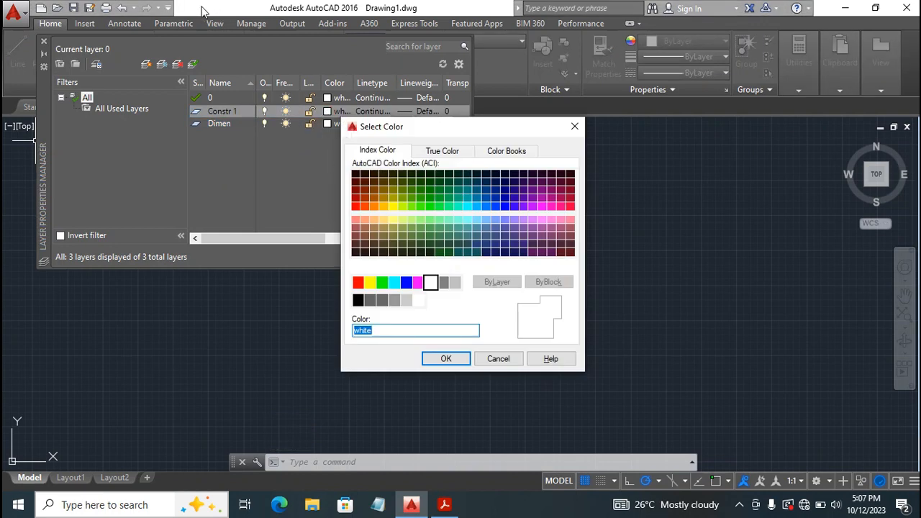
click(394, 283)
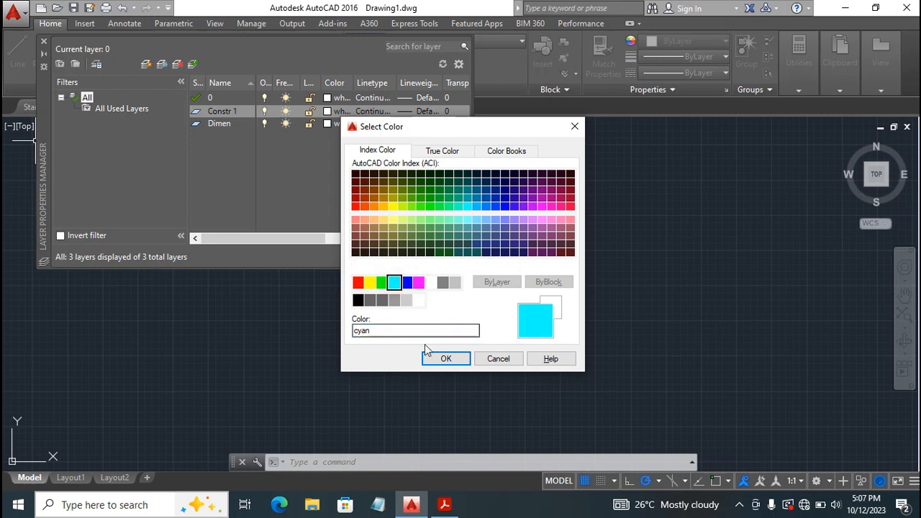
click(445, 358)
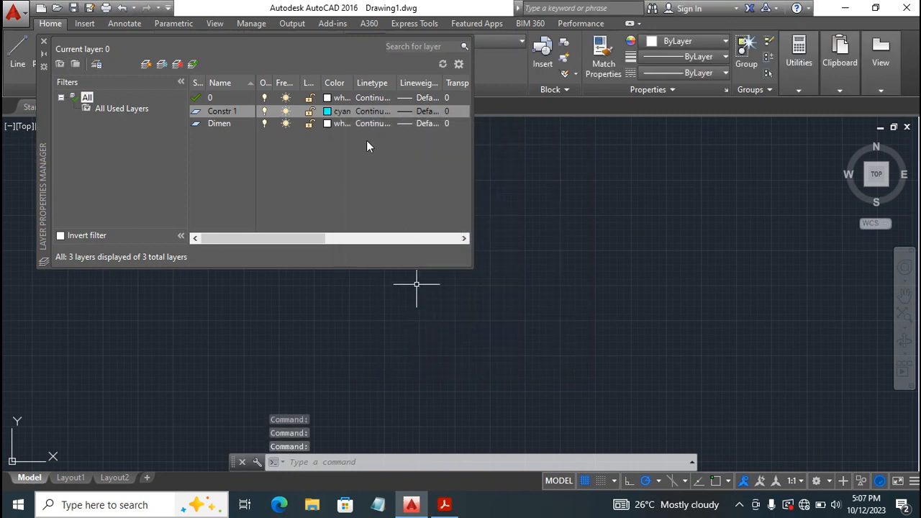
click(329, 125)
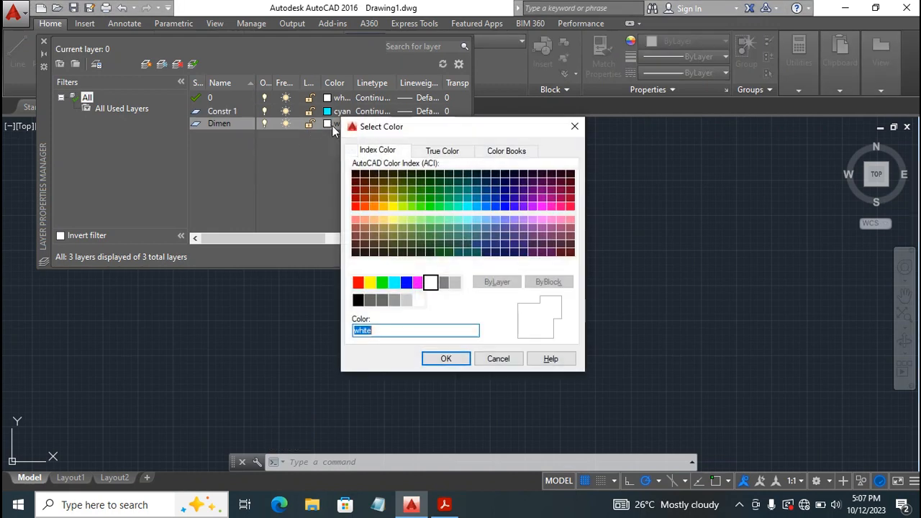
click(407, 283)
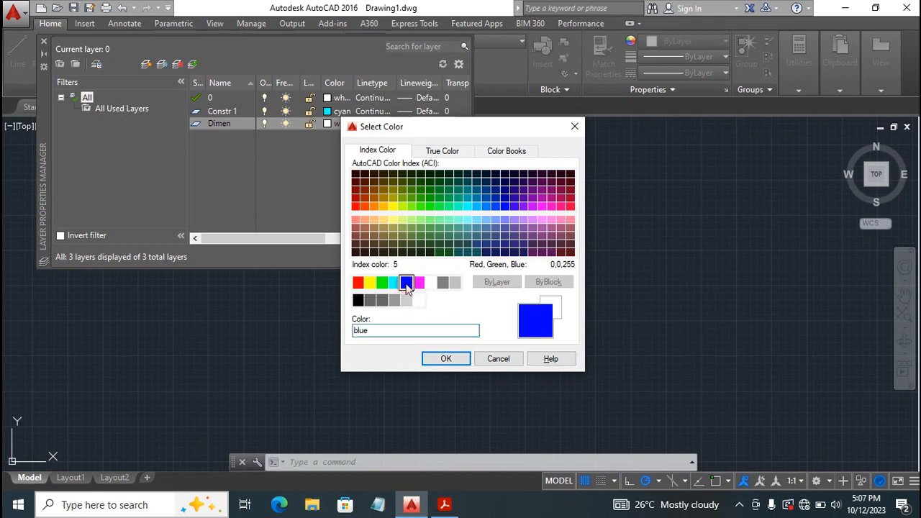
click(447, 358)
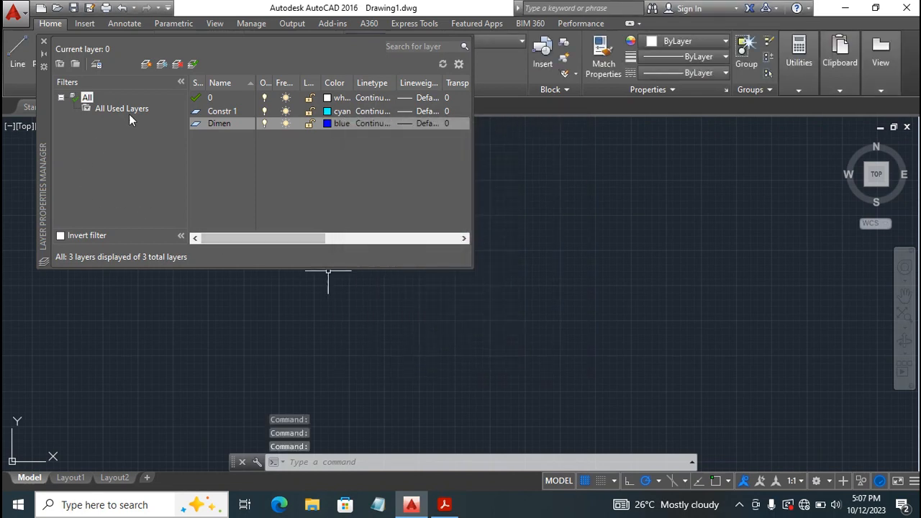
click(44, 43)
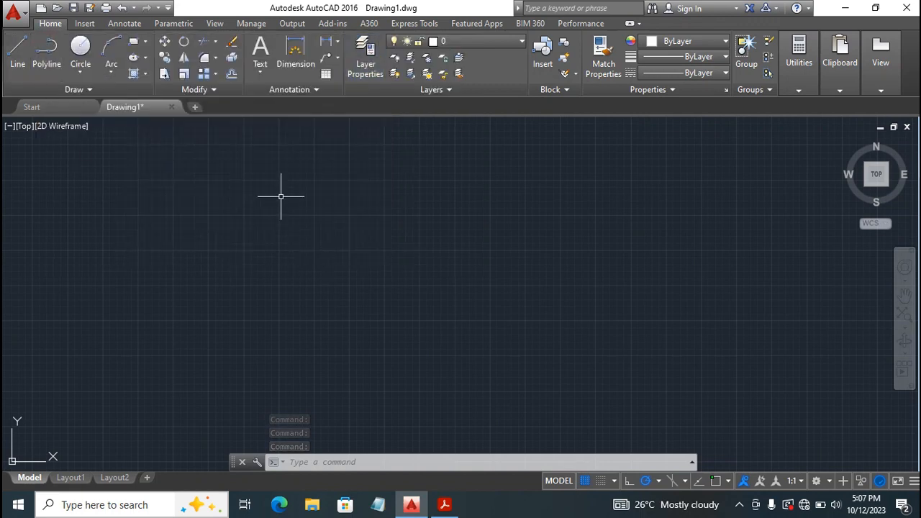
Make Constr 1 the current layer and draw one vertical and one horizontal construction line through the origin 0,0
click(459, 43)
click(469, 74)
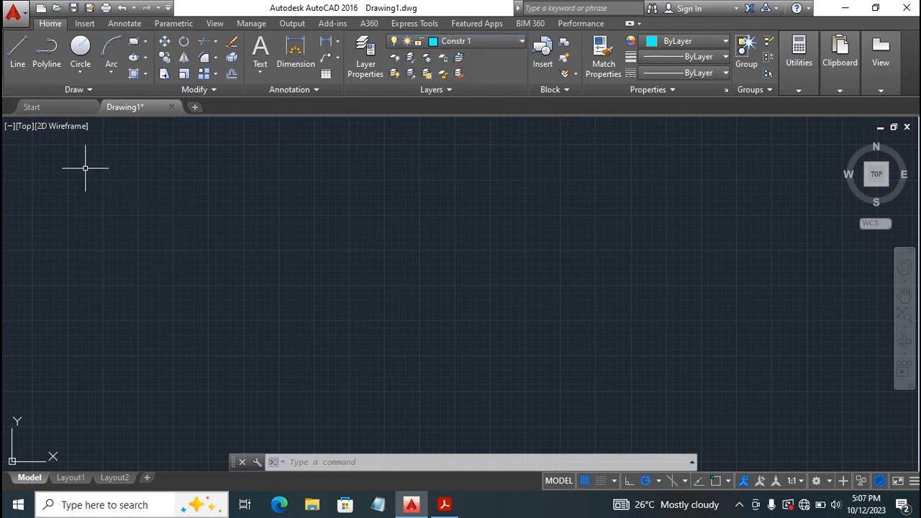
click(75, 91)
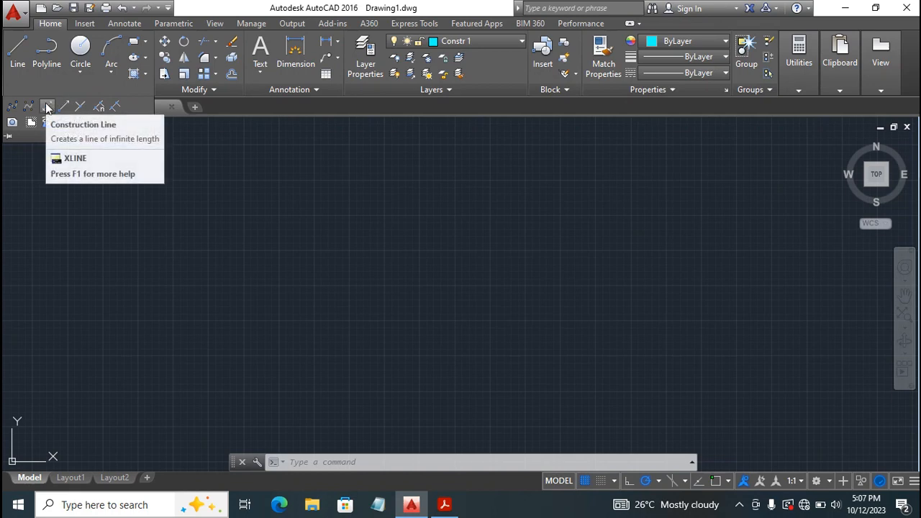
click(46, 107)
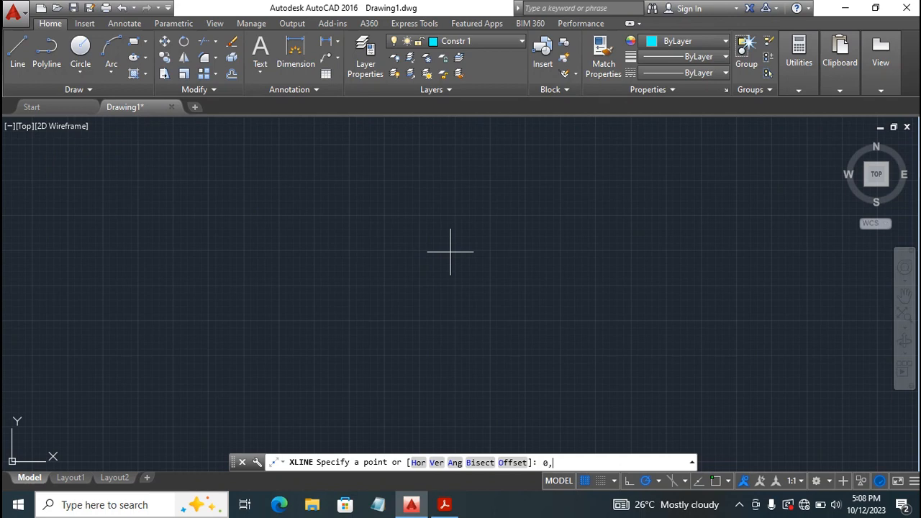
key(Return)
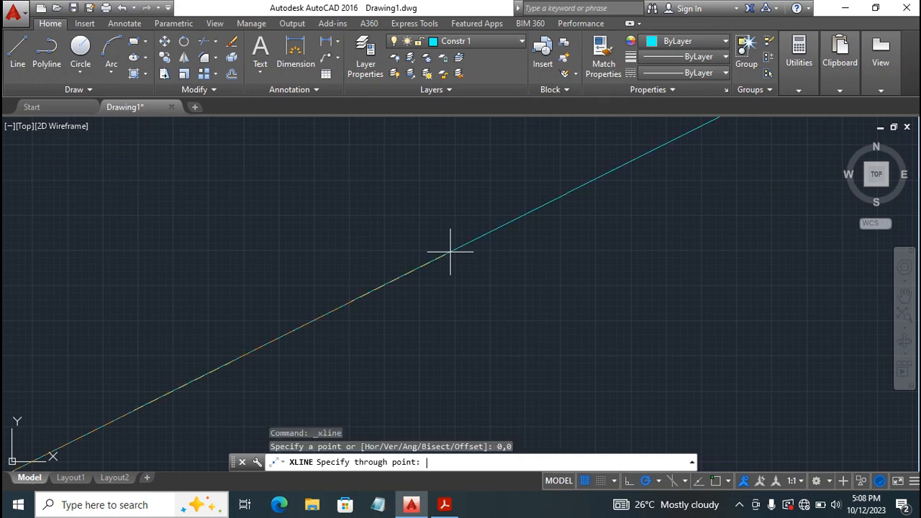
scroll(451, 252, down, 5)
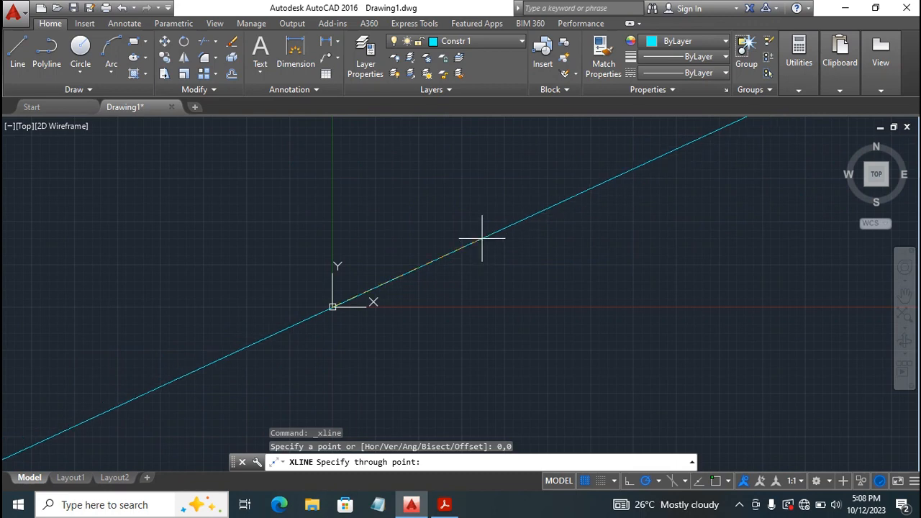
click(333, 155)
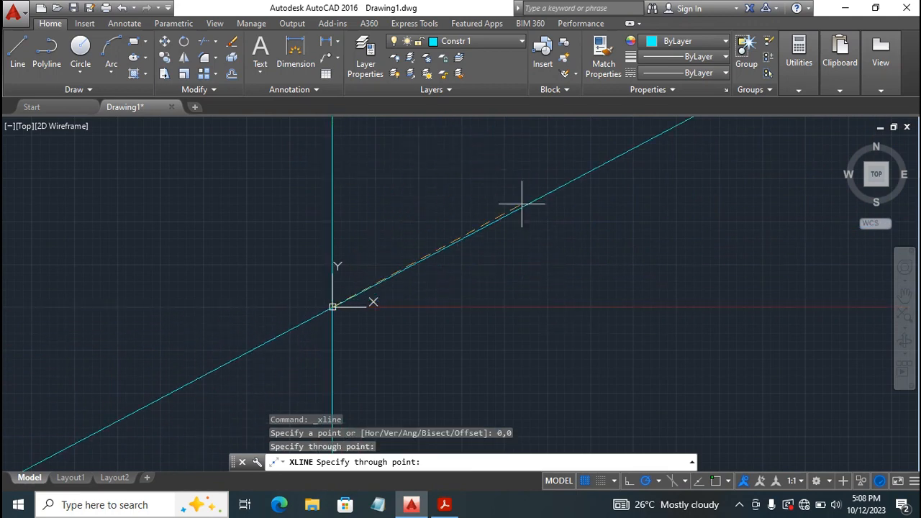
click(627, 308)
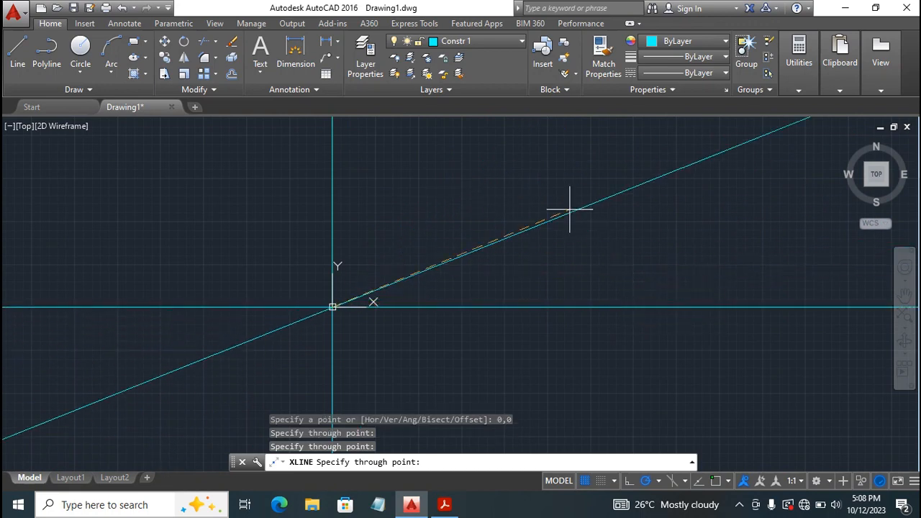
key(Escape)
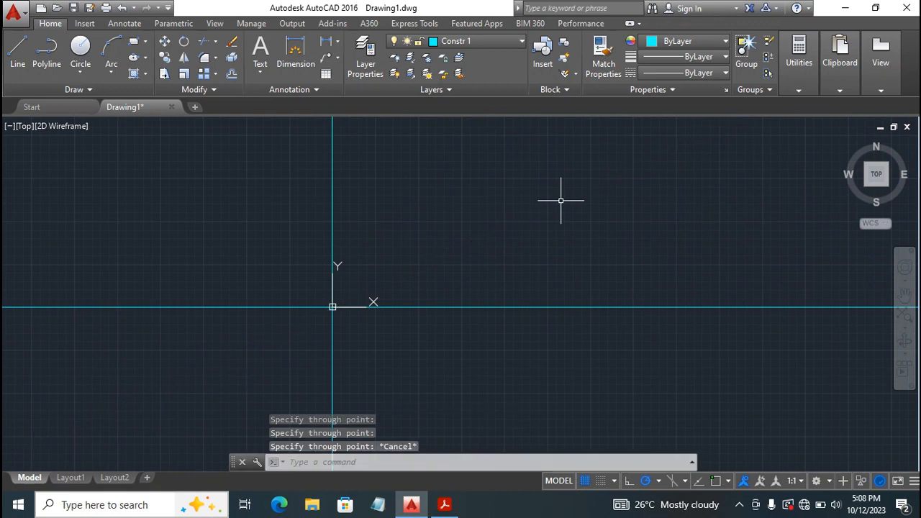
Turn off the display of the UCS icon at the origin
right_click(331, 308)
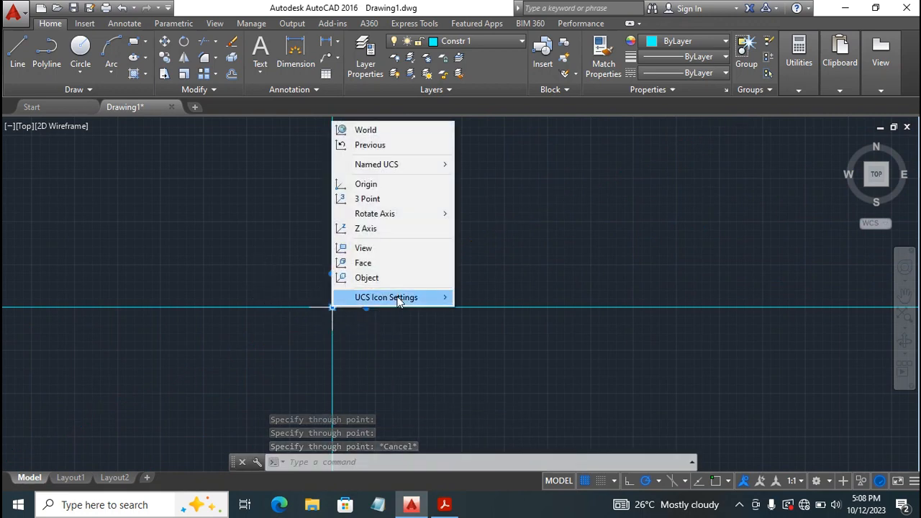
click(263, 240)
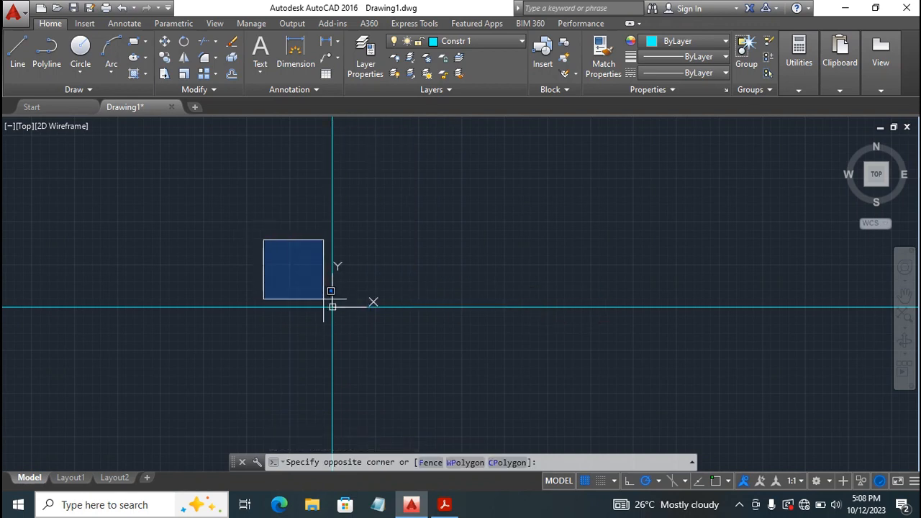
click(305, 272)
click(332, 307)
right_click(333, 309)
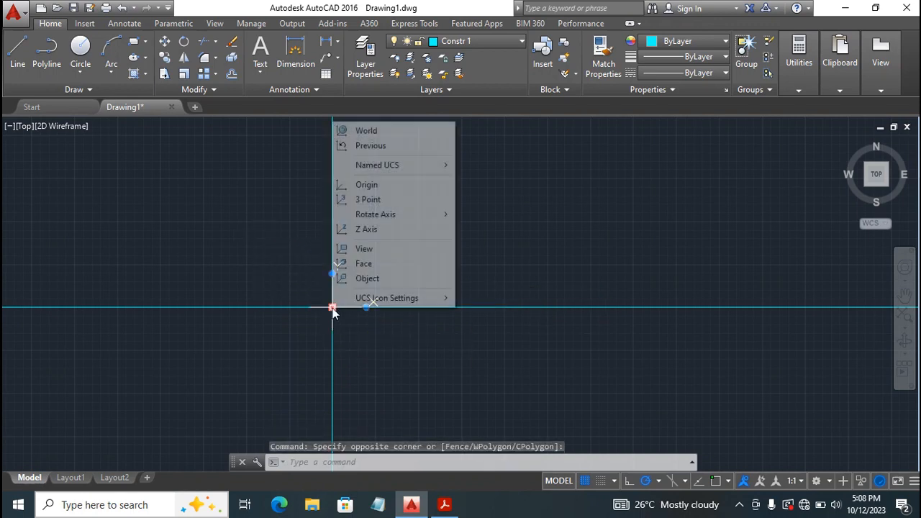
mouse_move(391, 300)
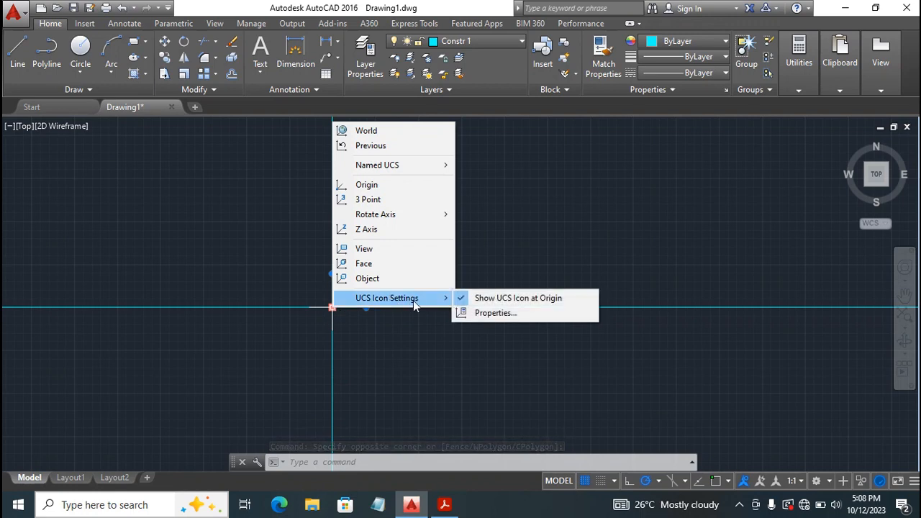
click(513, 299)
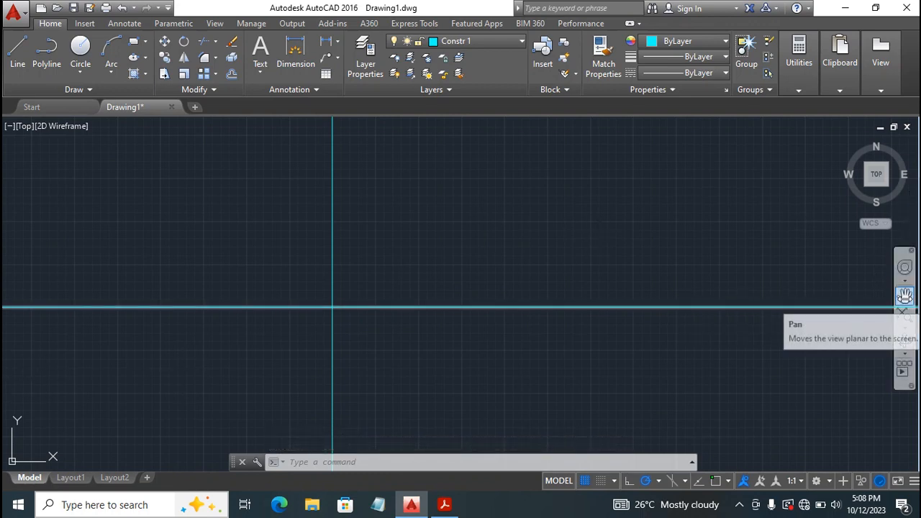
Check the profile's dimensions in the PDF drawing, return to AutoCAD and offset the vertical construction line 9.9 units to its left
click(906, 295)
mouse_move(395, 280)
mouse_down()
mouse_move(652, 286)
mouse_move(653, 250)
mouse_move(670, 385)
mouse_move(637, 249)
mouse_move(584, 385)
mouse_move(417, 246)
mouse_move(578, 354)
mouse_move(364, 243)
mouse_move(511, 329)
mouse_move(294, 189)
mouse_move(111, 210)
mouse_move(300, 229)
mouse_move(708, 335)
mouse_move(751, 270)
mouse_move(535, 310)
mouse_move(600, 276)
mouse_move(640, 307)
mouse_move(689, 258)
mouse_move(748, 314)
mouse_move(654, 344)
mouse_move(699, 324)
mouse_move(722, 332)
mouse_move(698, 328)
mouse_up()
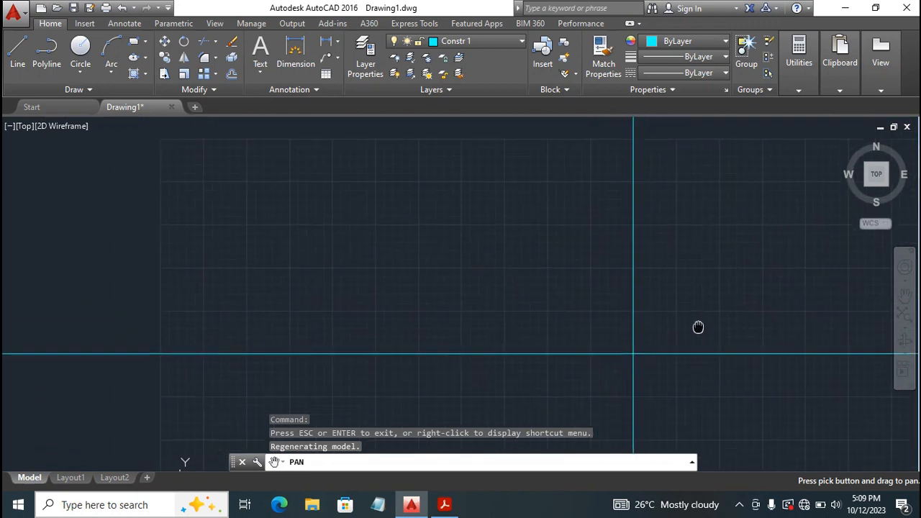
key(Escape)
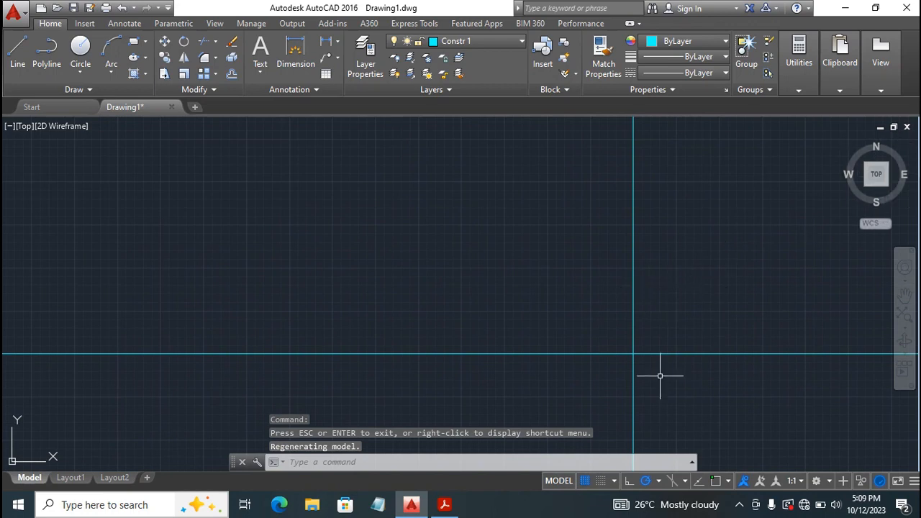
click(444, 504)
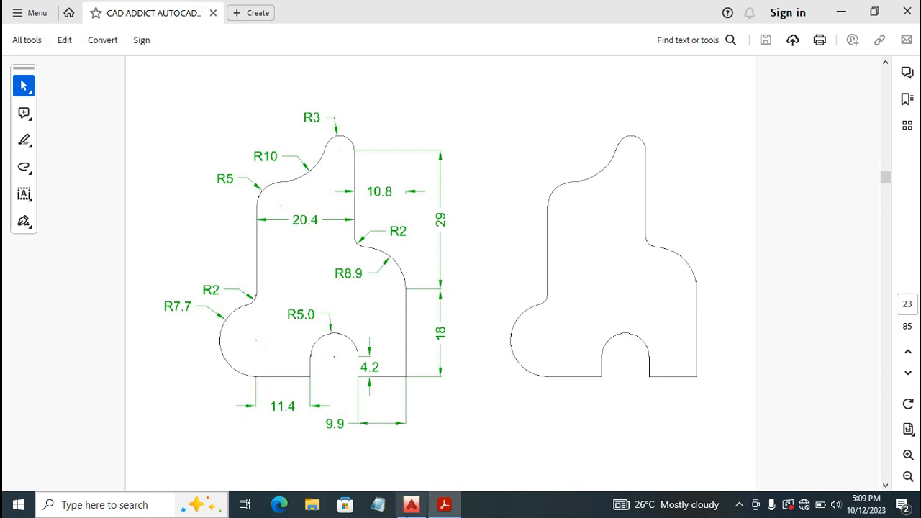
click(412, 506)
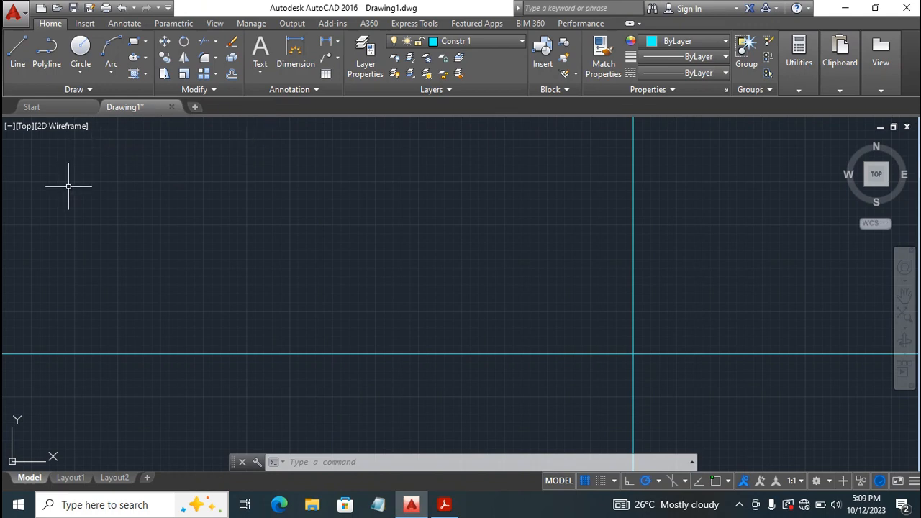
click(231, 73)
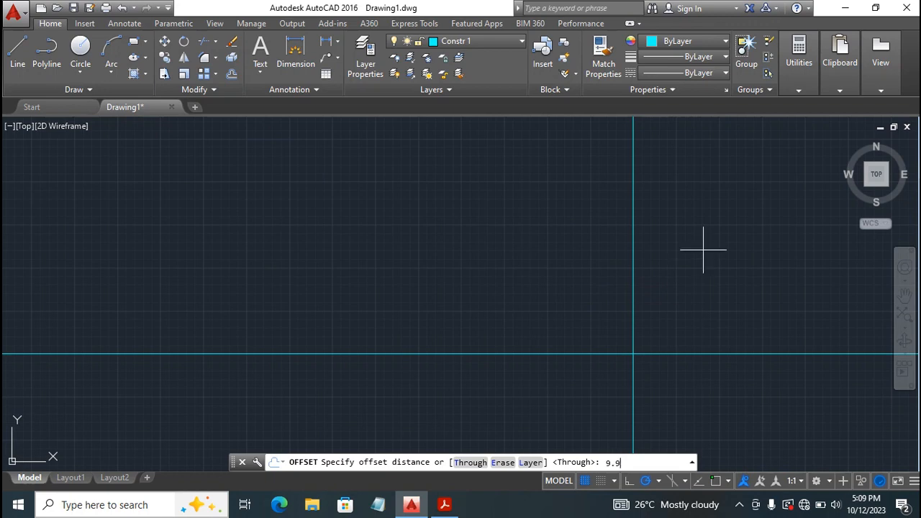
key(Return)
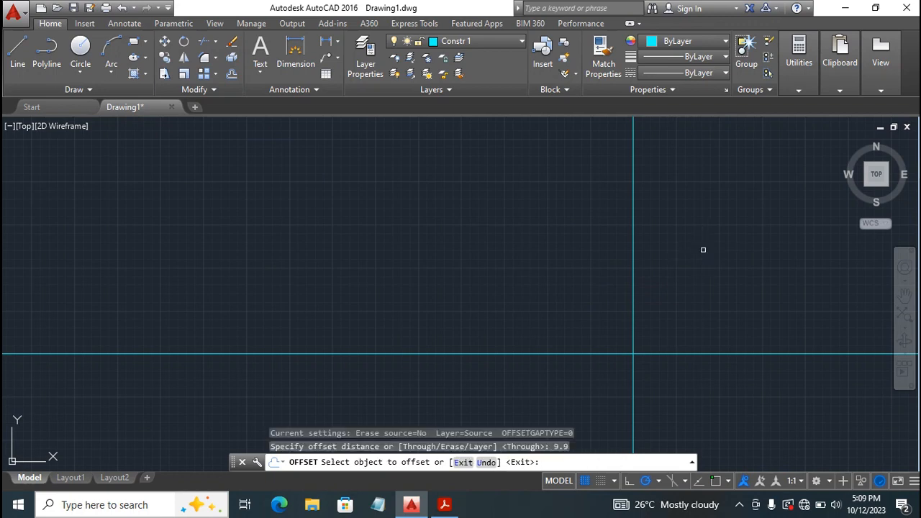
click(631, 242)
click(516, 255)
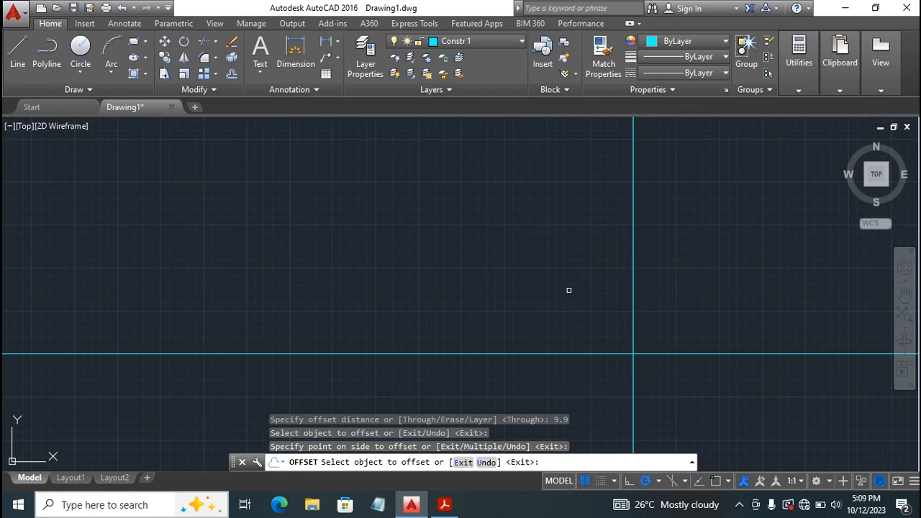
key(Escape)
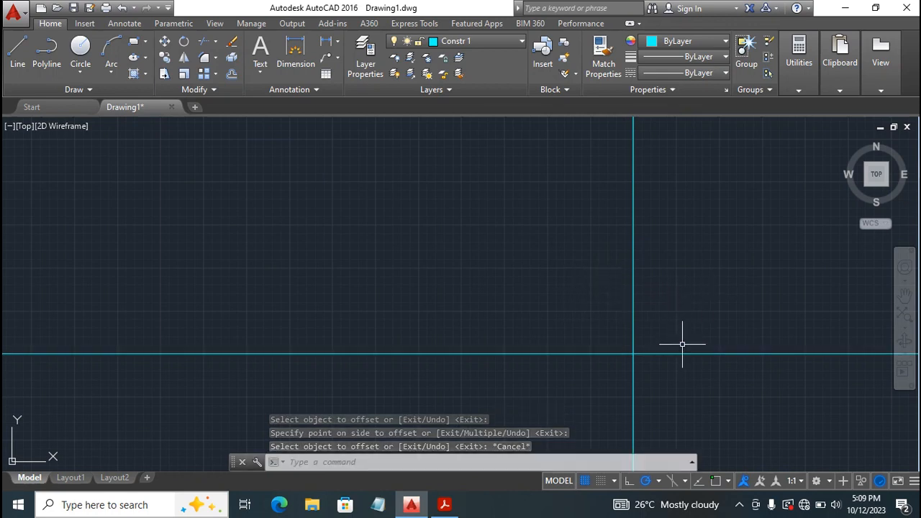
Examine the two closely spaced vertical construction lines up close where they cross the horizontal line
scroll(673, 300, up, 4)
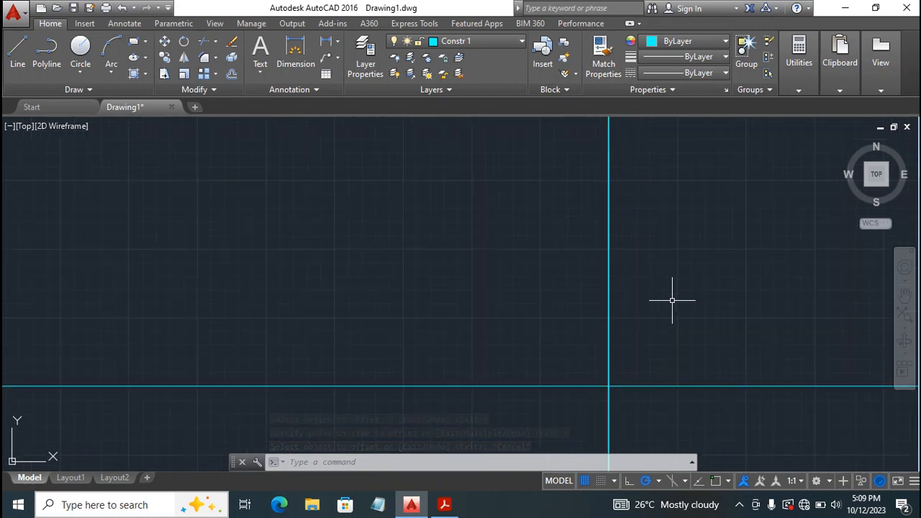
click(905, 295)
mouse_move(648, 380)
mouse_down()
mouse_move(638, 339)
mouse_move(687, 204)
mouse_up()
drag(665, 304, 506, 176)
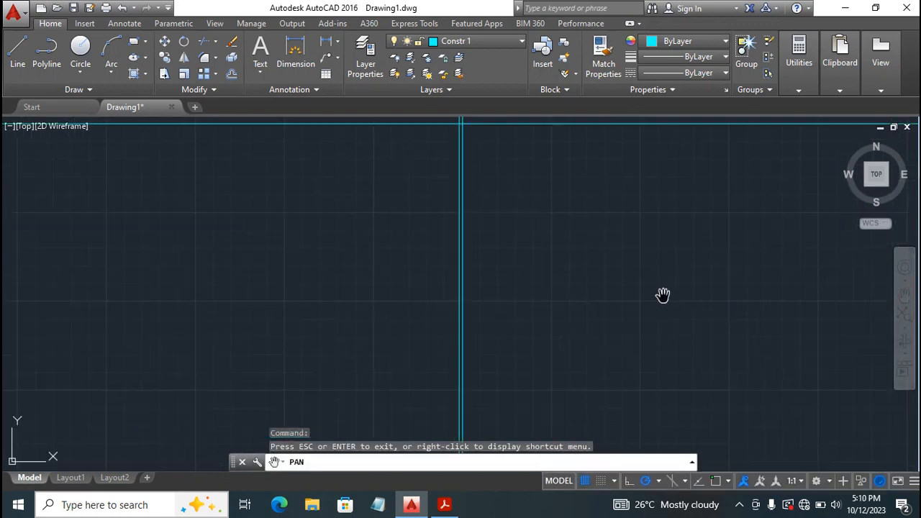
mouse_move(429, 223)
mouse_down()
mouse_move(448, 351)
mouse_move(513, 448)
mouse_move(519, 407)
mouse_up()
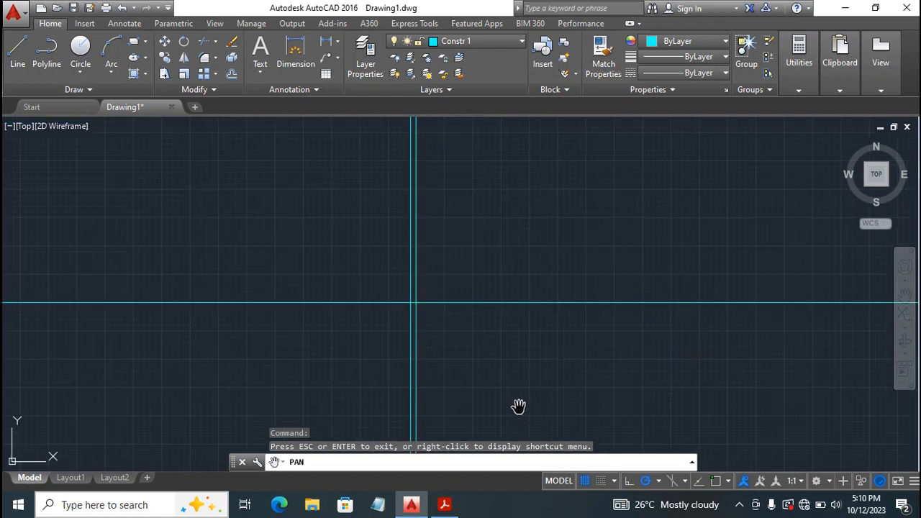
drag(329, 218, 458, 374)
scroll(480, 376, up, 4)
drag(724, 384, 603, 166)
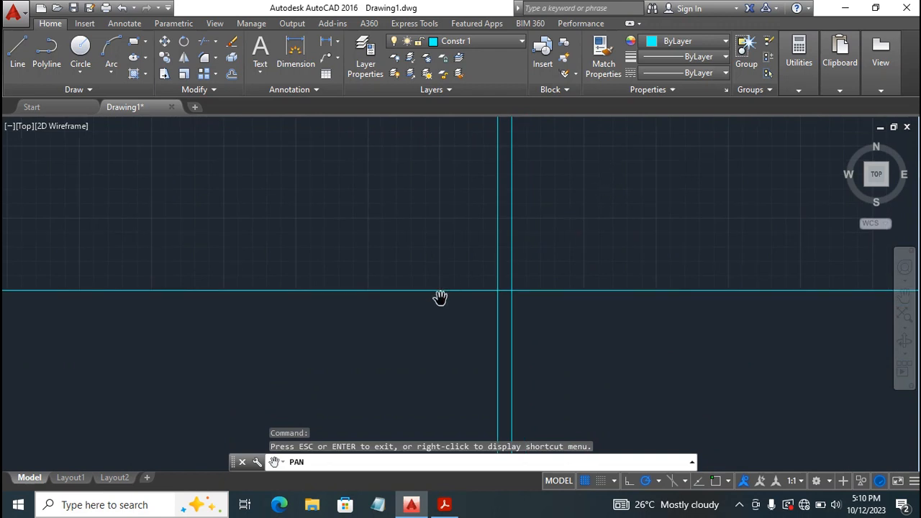
scroll(433, 324, up, 4)
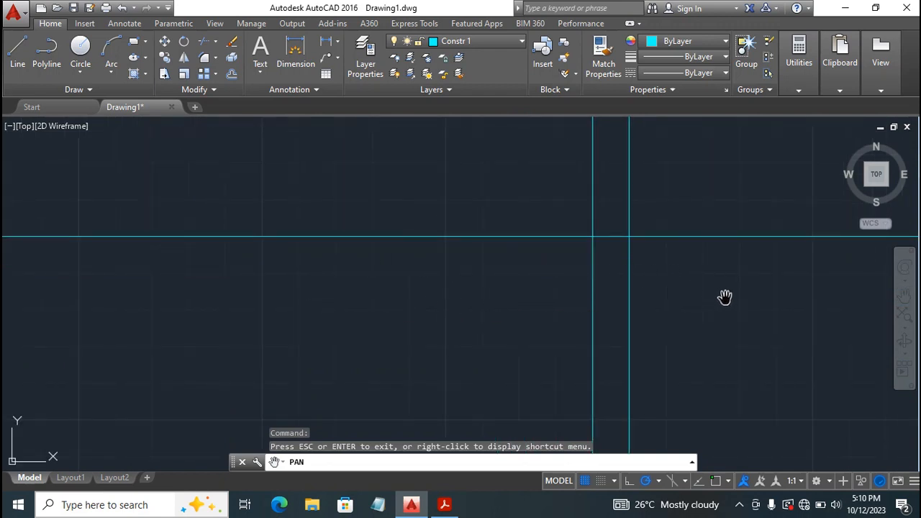
scroll(652, 288, up, 2)
scroll(649, 271, up, 4)
scroll(647, 271, down, 2)
drag(647, 270, 631, 387)
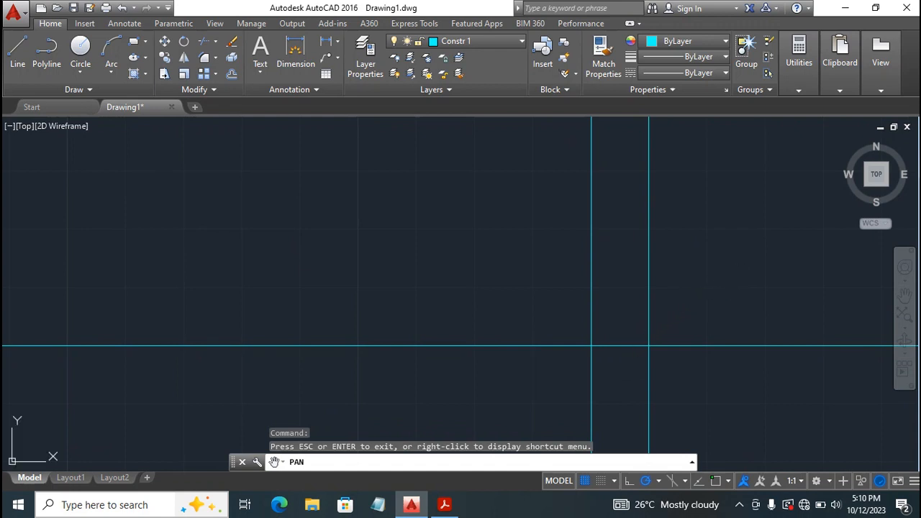
key(Escape)
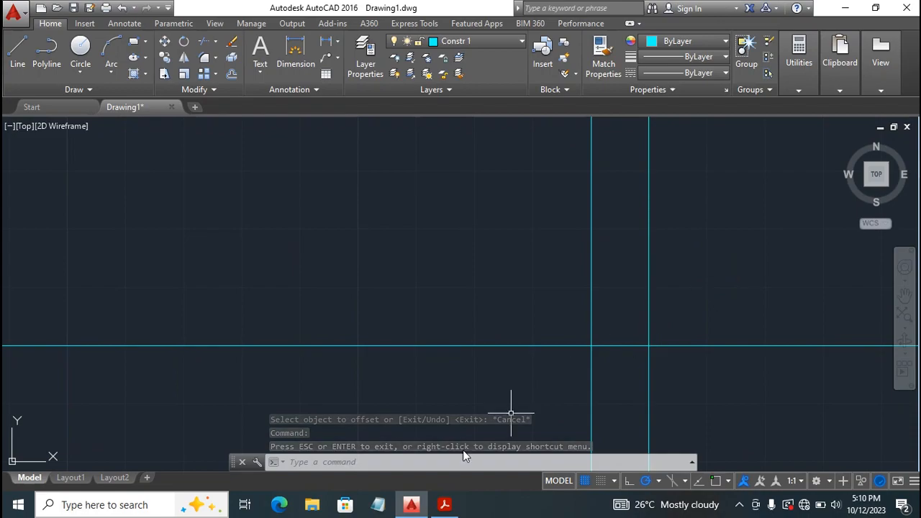
Check the arch radius in the PDF drawing, return to AutoCAD and offset the left vertical construction line 10 units to its left
click(451, 508)
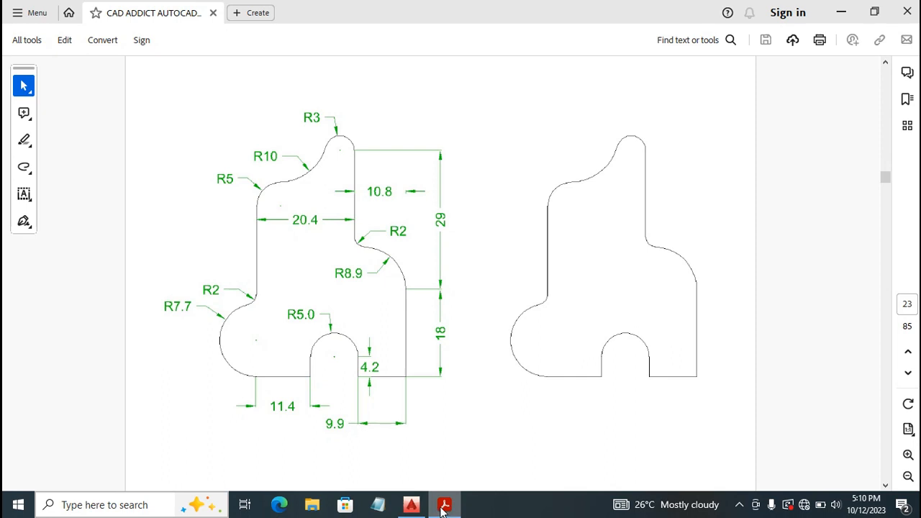
mouse_move(439, 509)
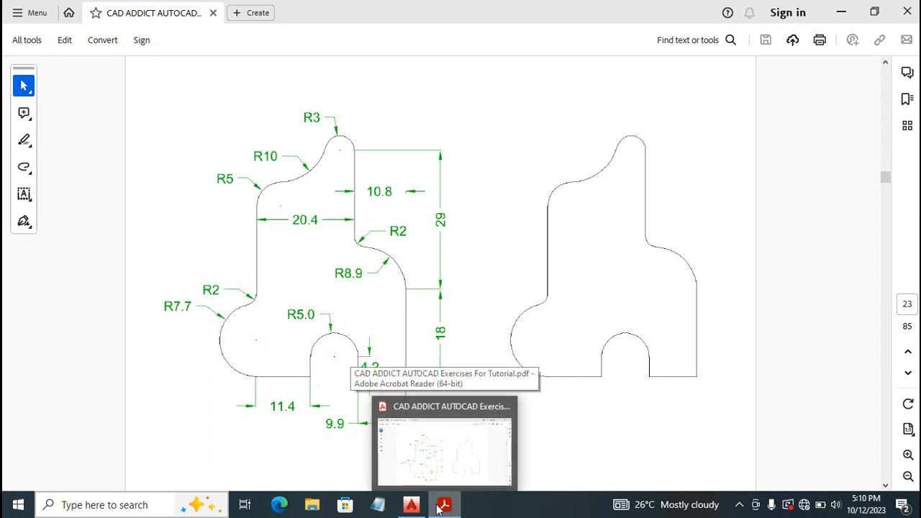
click(410, 505)
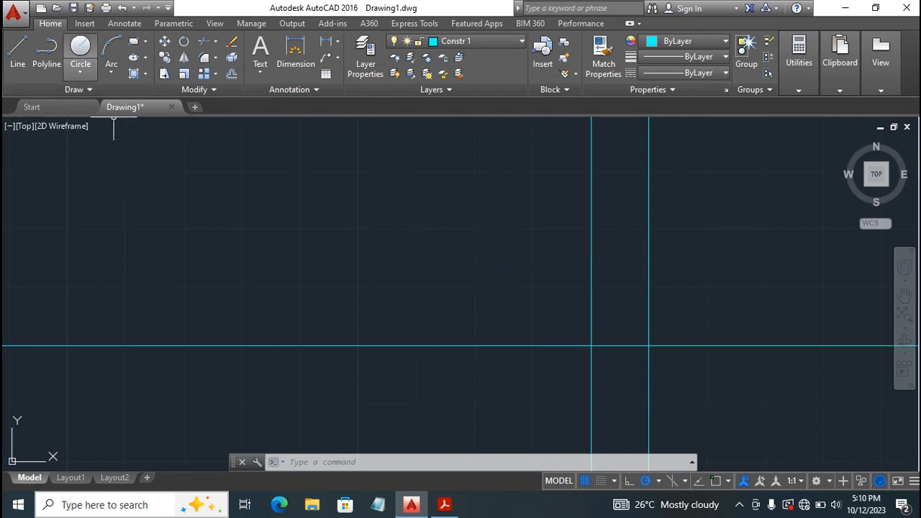
click(232, 74)
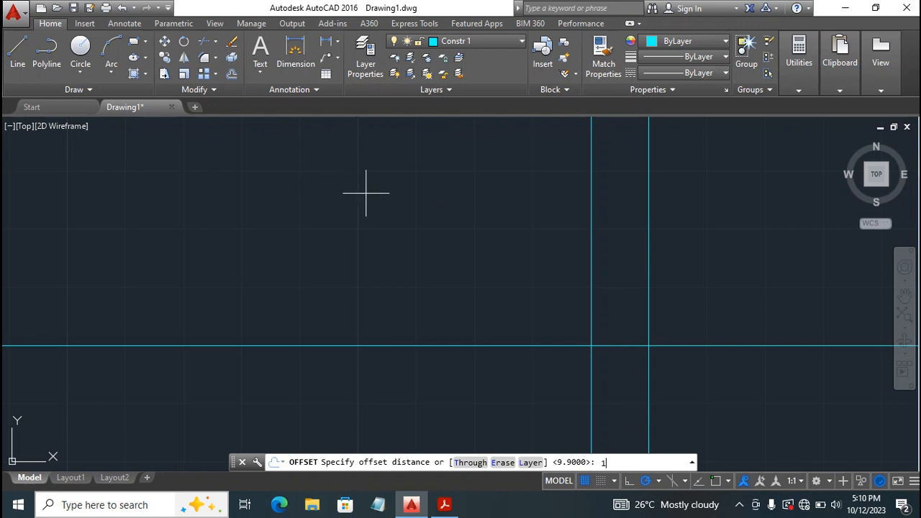
key(Return)
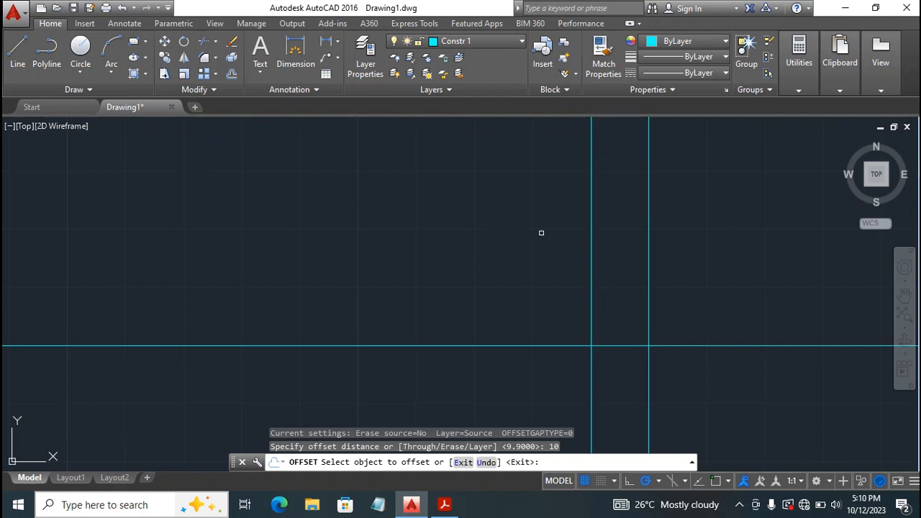
click(592, 224)
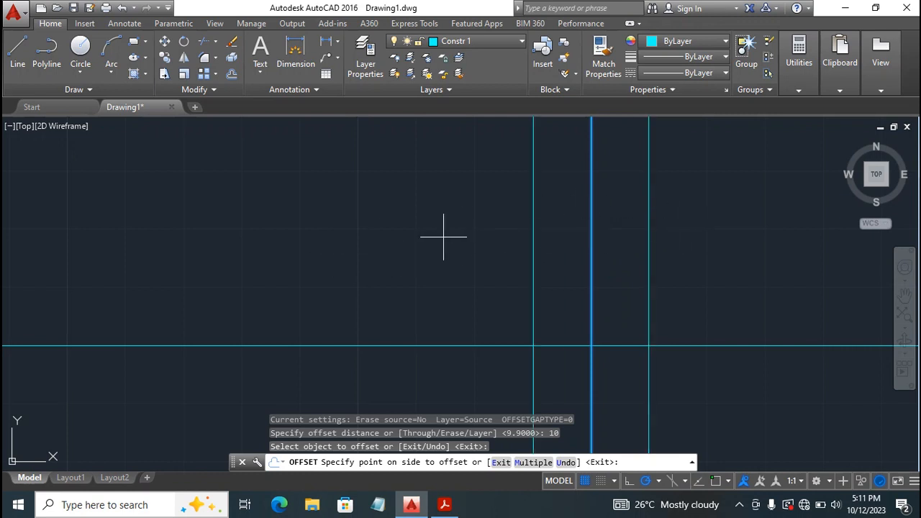
click(310, 239)
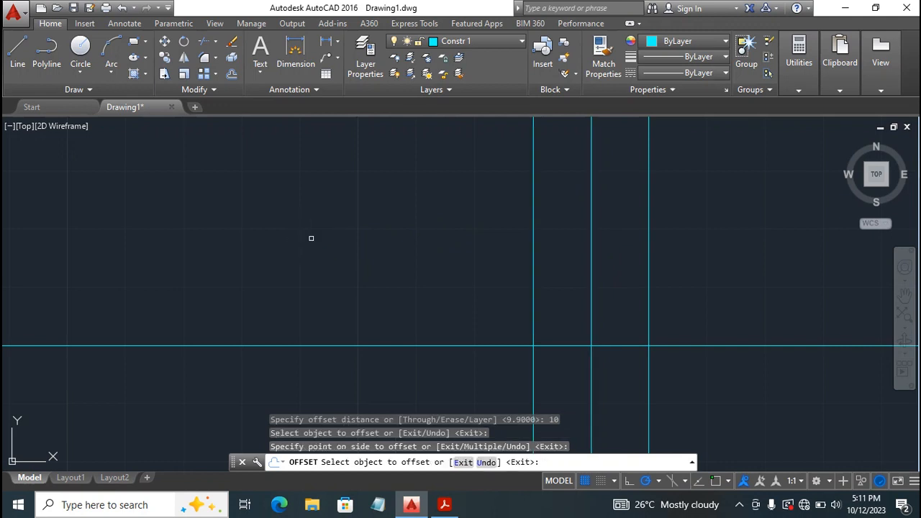
key(Escape)
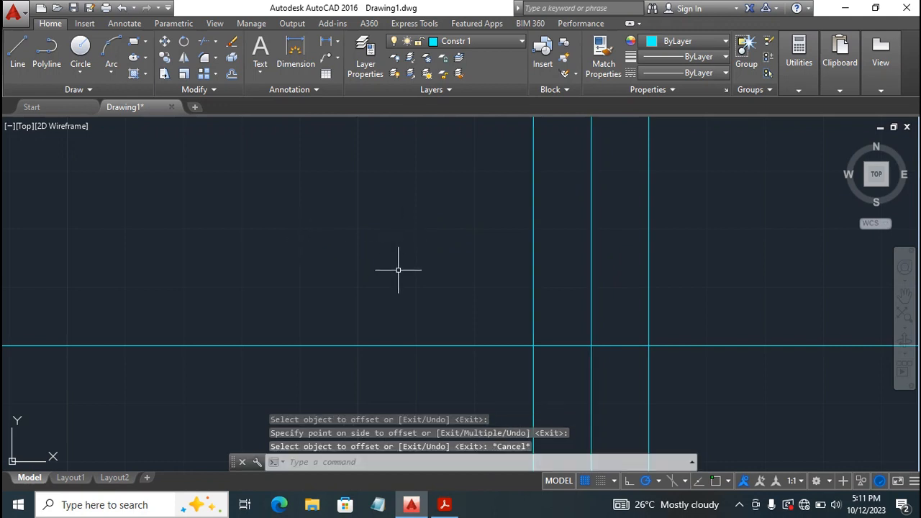
Consult the PDF's bottom-edge dimensions, return to AutoCAD and offset the leftmost vertical construction line 11.4 units to its left
click(444, 506)
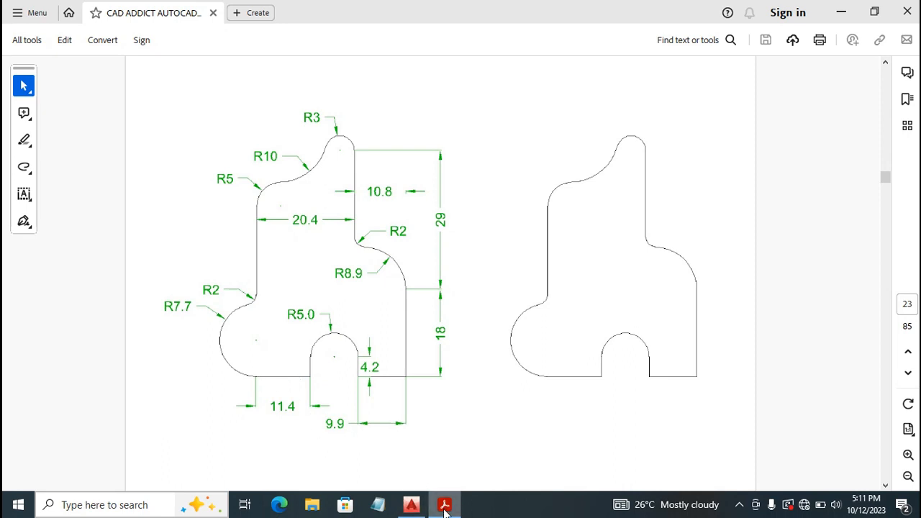
click(409, 505)
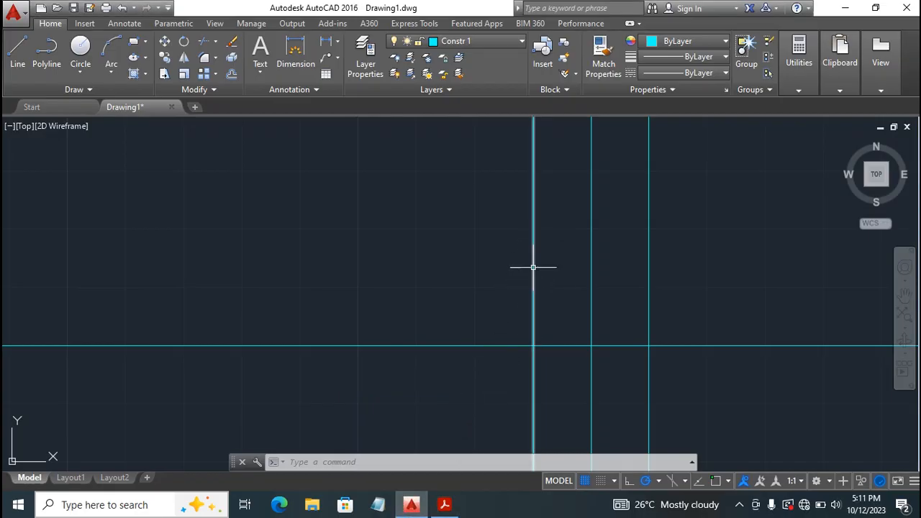
mouse_move(533, 267)
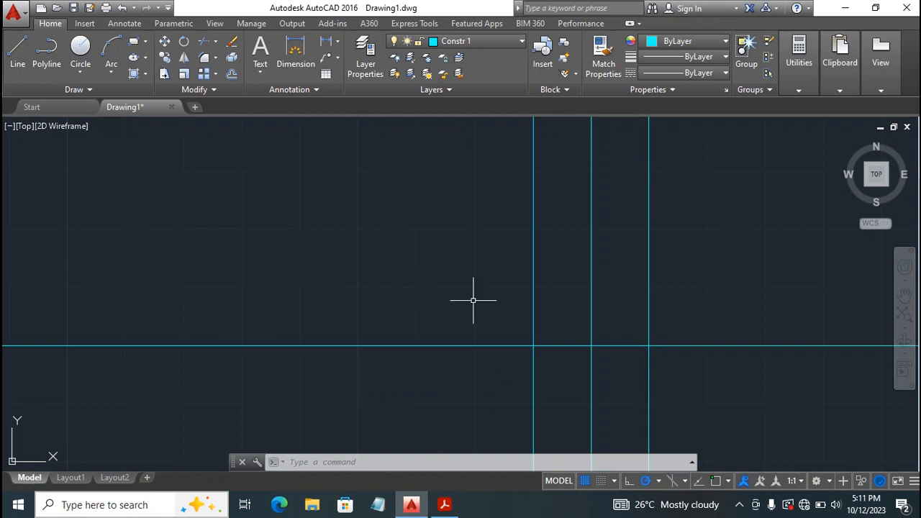
click(231, 74)
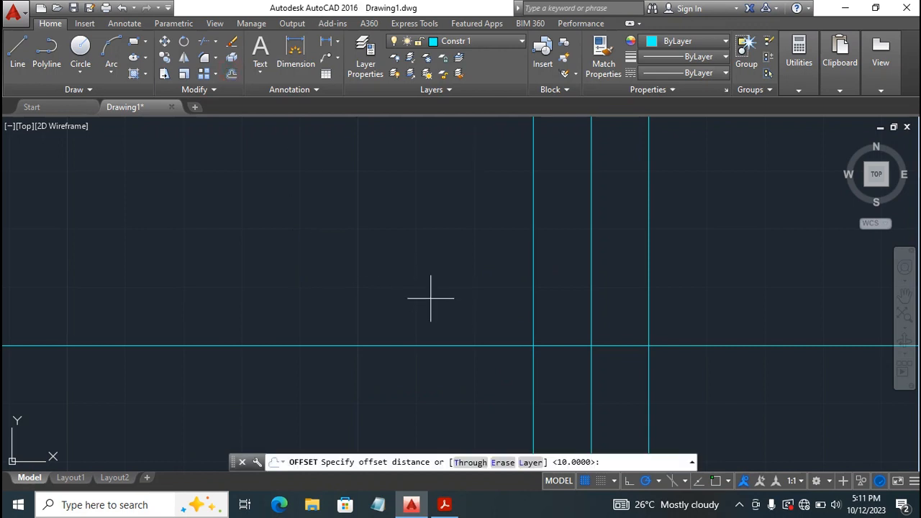
text(11.4)
key(Return)
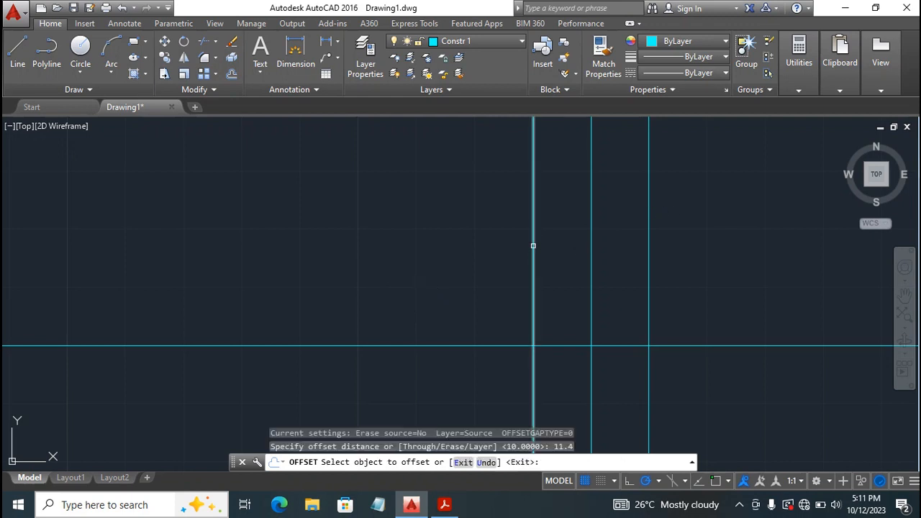
click(533, 246)
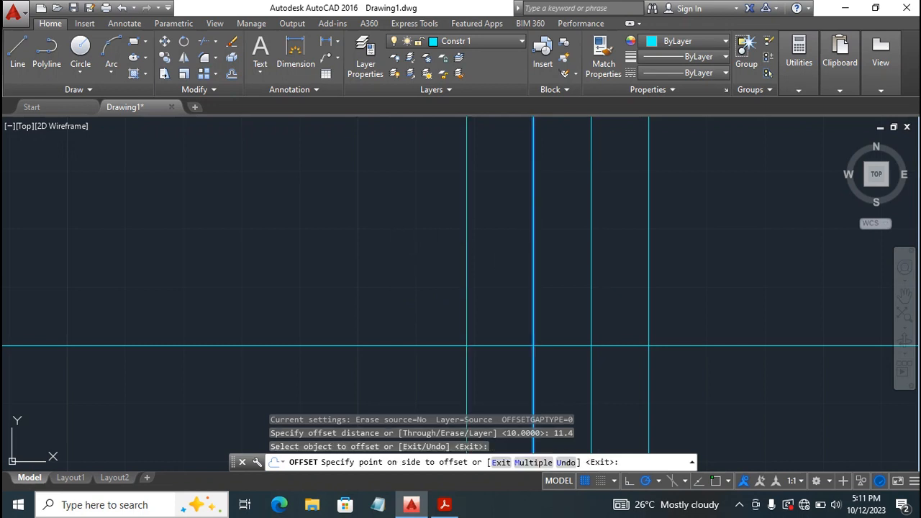
click(394, 247)
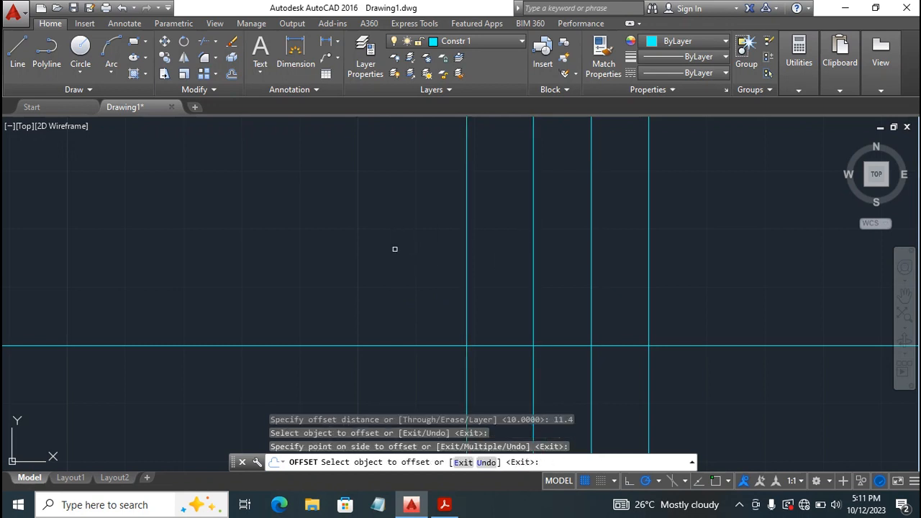
Check the profile's height dimensions in the PDF, return to AutoCAD and offset the horizontal construction line 18 units upward
click(905, 294)
drag(555, 292, 562, 316)
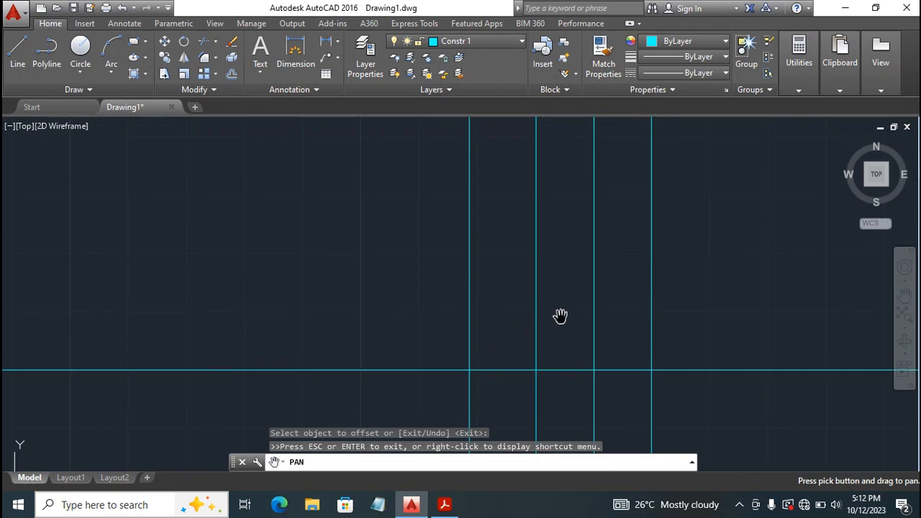
key(Escape)
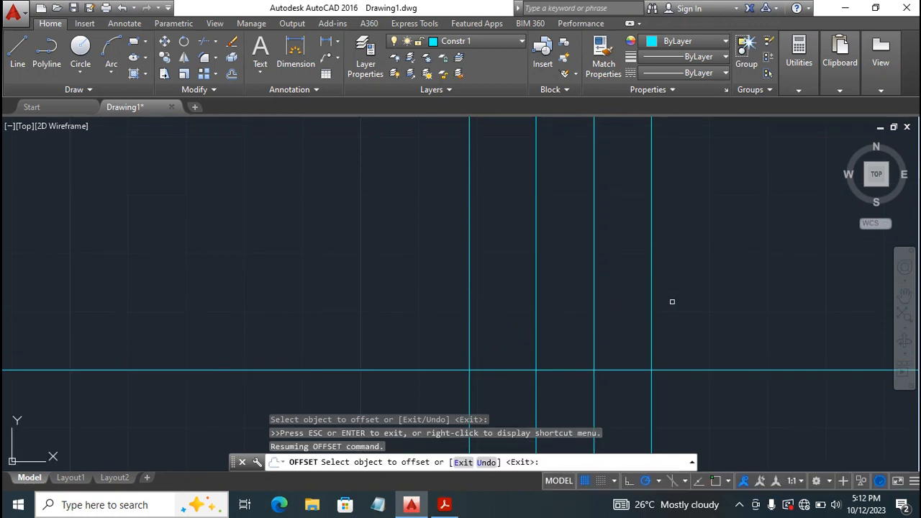
click(445, 504)
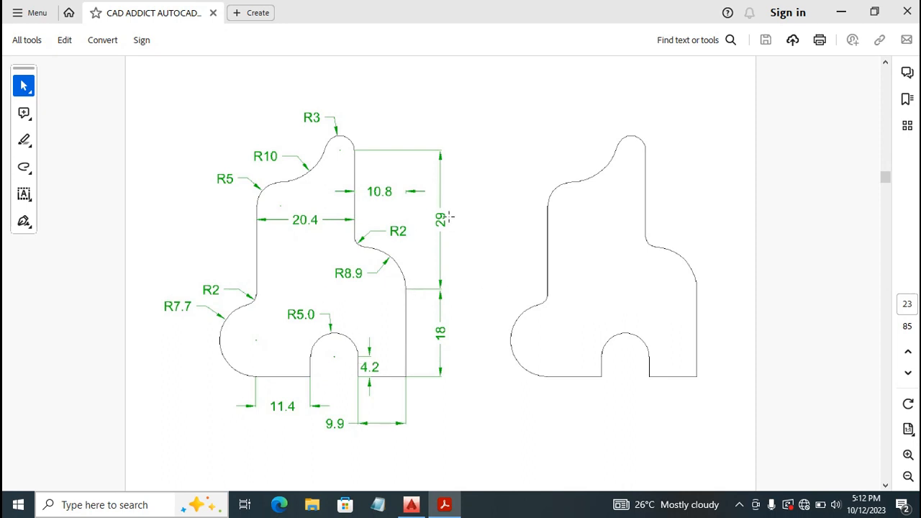
click(411, 505)
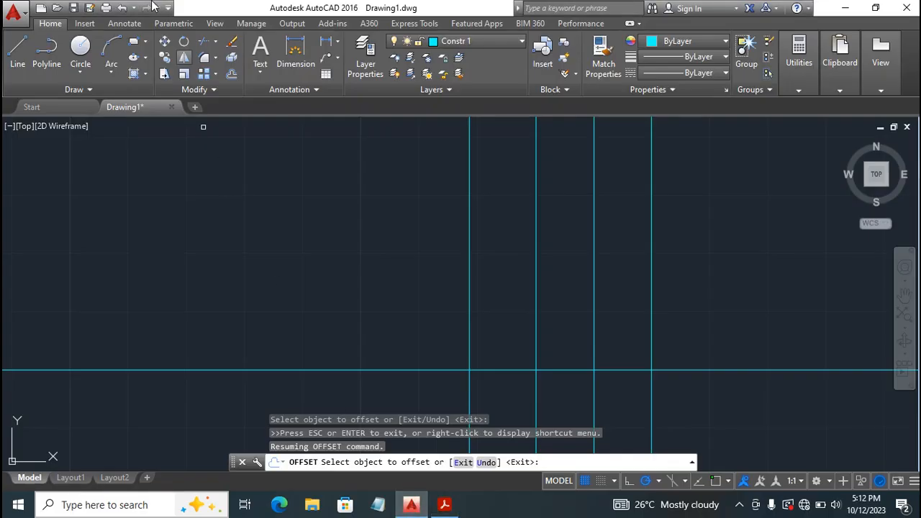
click(232, 73)
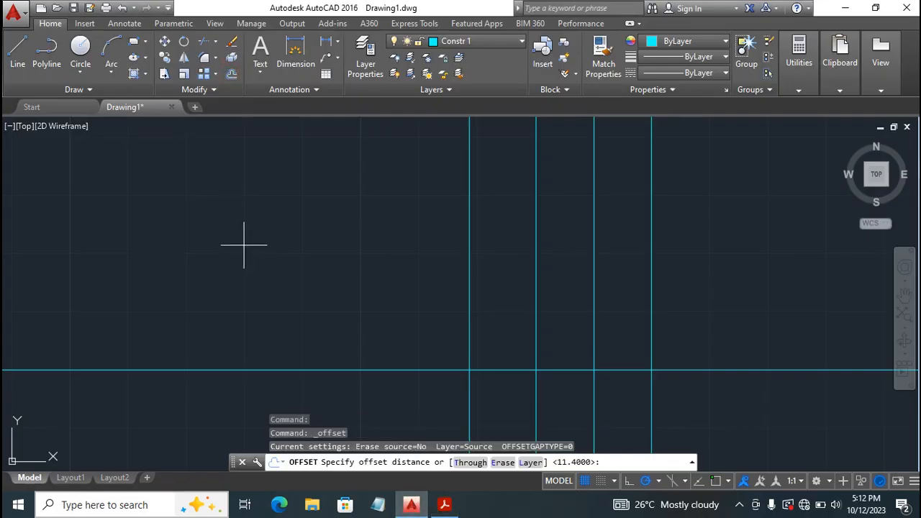
text(18)
key(Return)
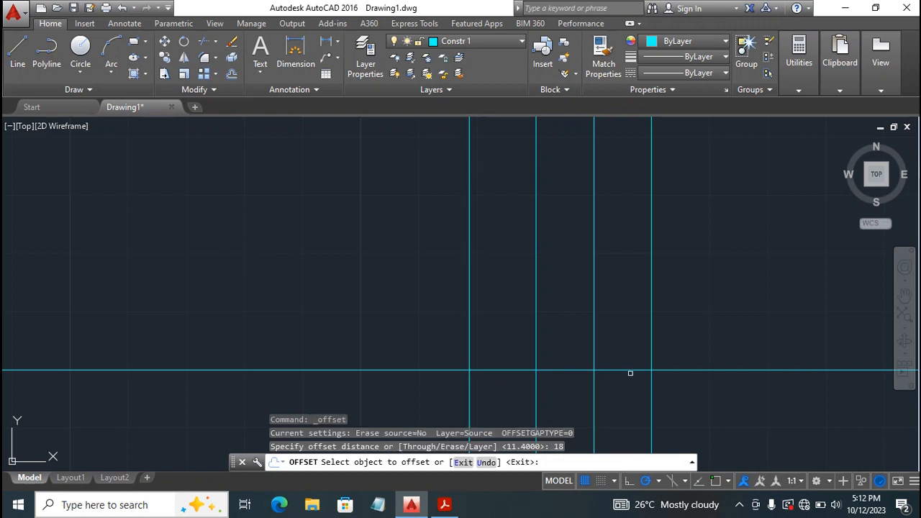
click(708, 370)
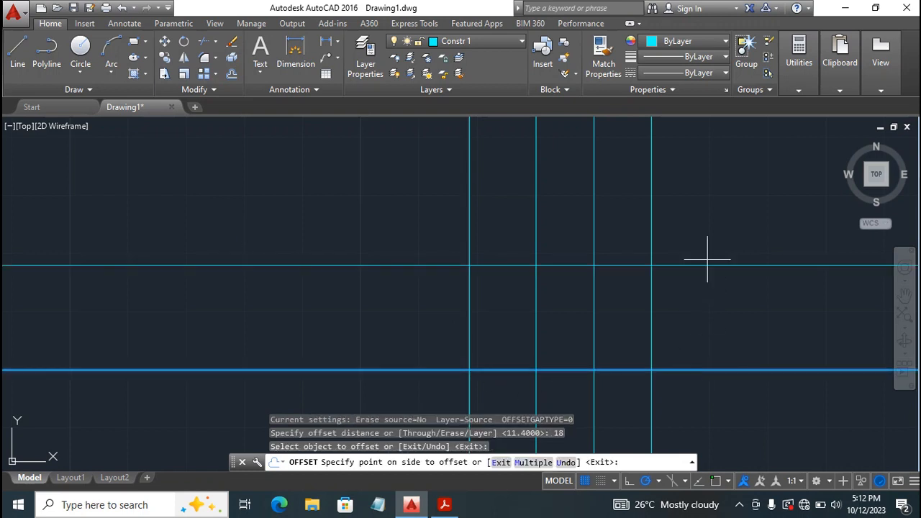
click(707, 236)
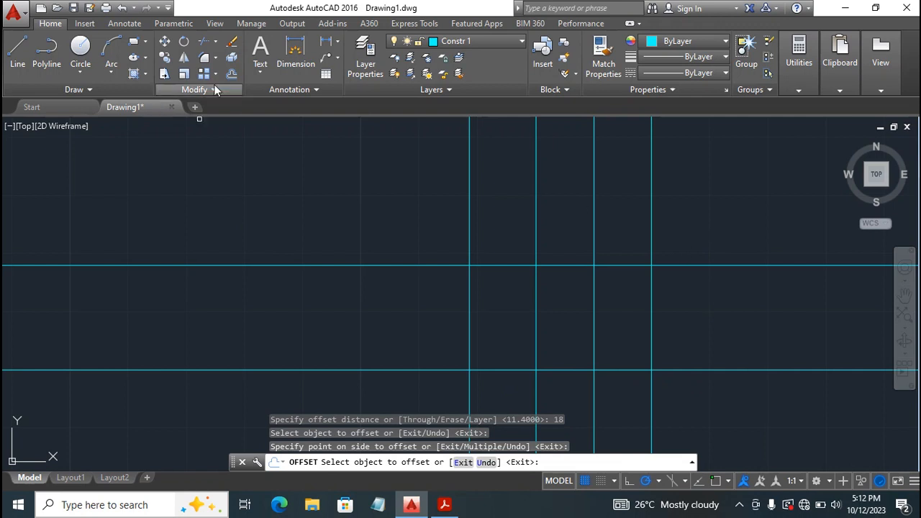
Offset the upper horizontal construction line 29 units upward and end the Offset command
click(231, 74)
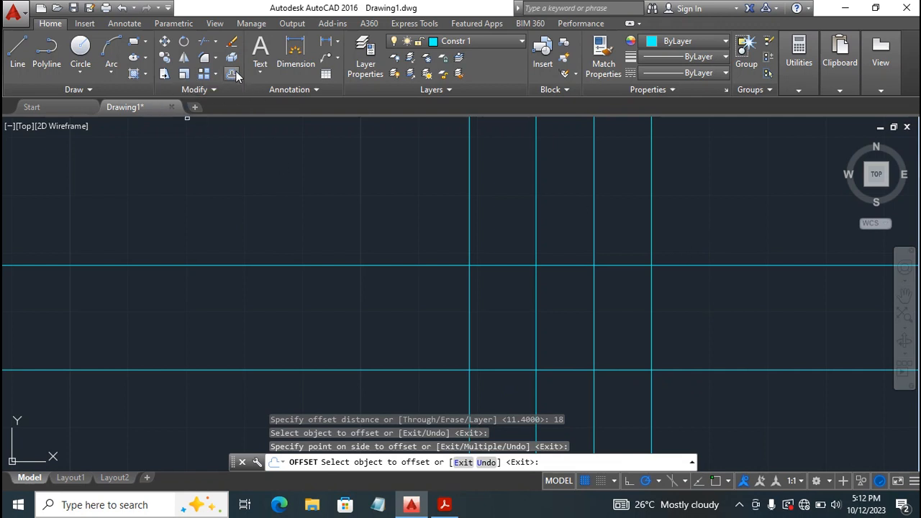
text(29)
key(Return)
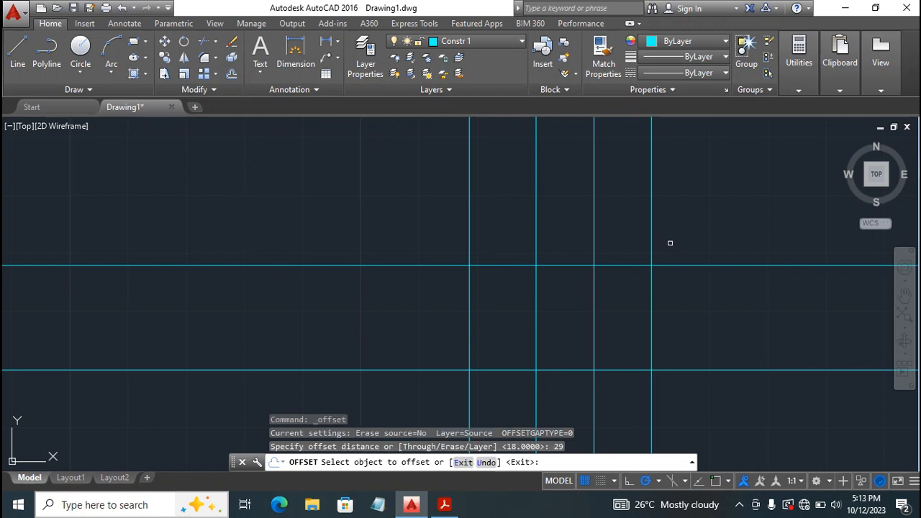
click(687, 265)
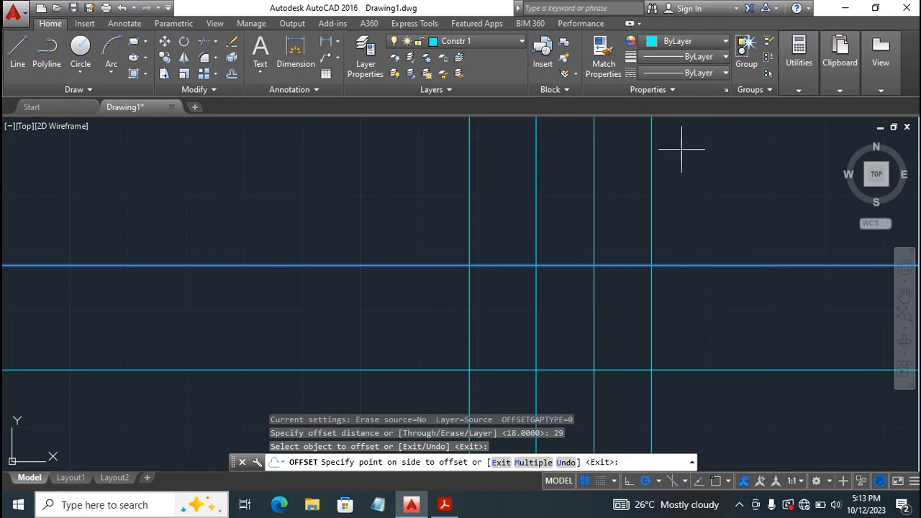
click(682, 144)
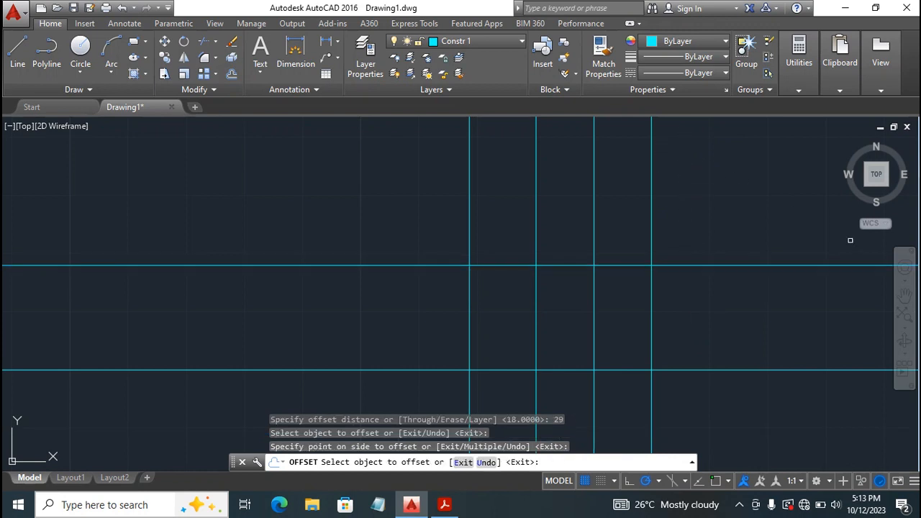
key(Escape)
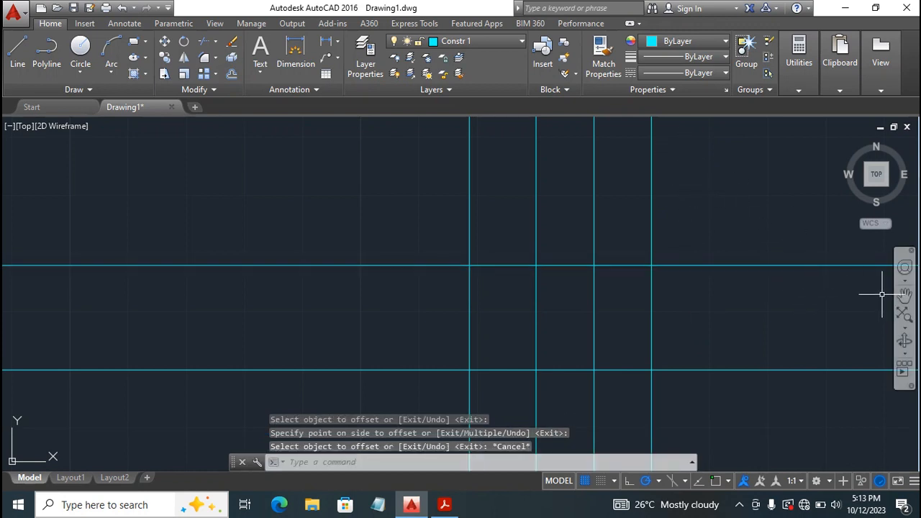
Review the profile's dimensions in the PDF, return to AutoCAD and make layer 0 the current layer
click(905, 295)
mouse_move(671, 172)
mouse_down()
mouse_move(673, 199)
mouse_move(609, 206)
mouse_up()
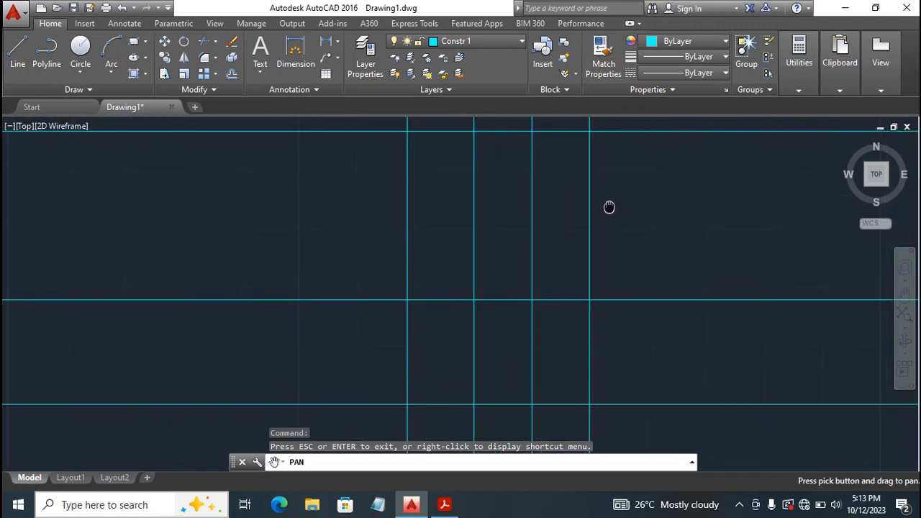
key(Escape)
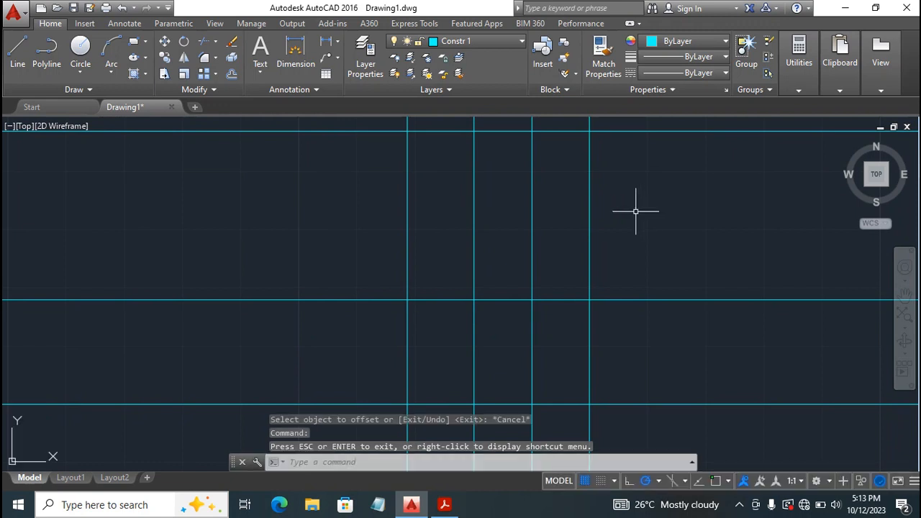
click(443, 506)
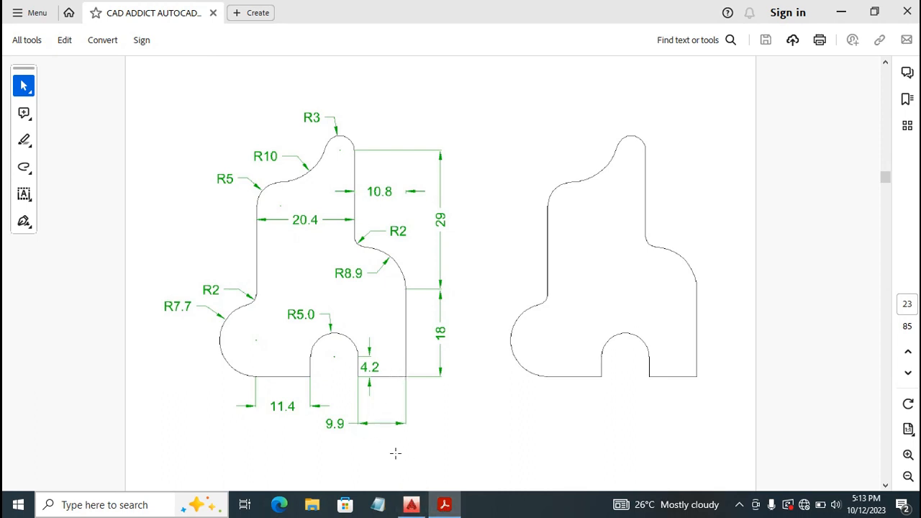
mouse_move(412, 508)
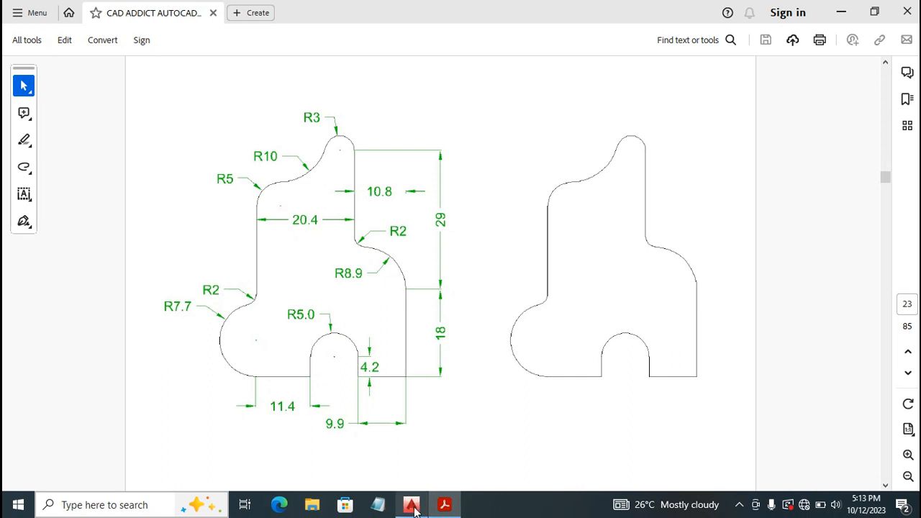
mouse_move(411, 507)
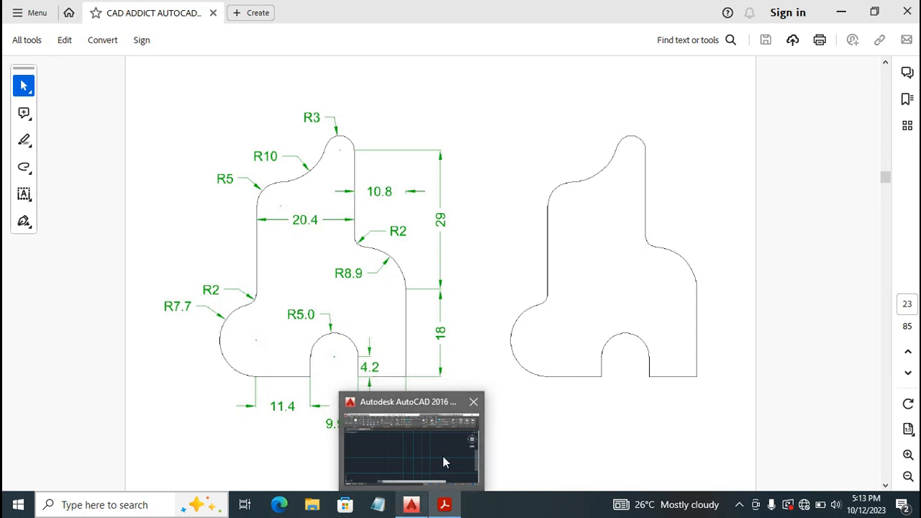
click(406, 464)
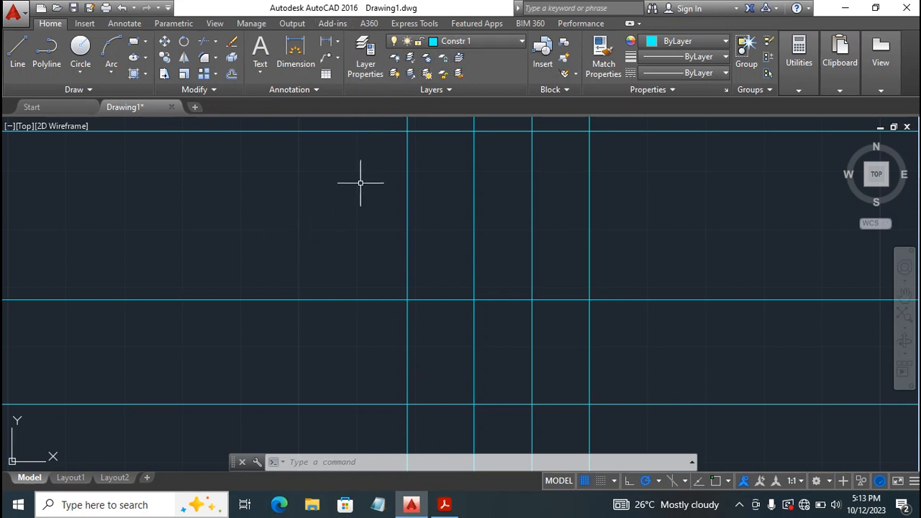
click(497, 43)
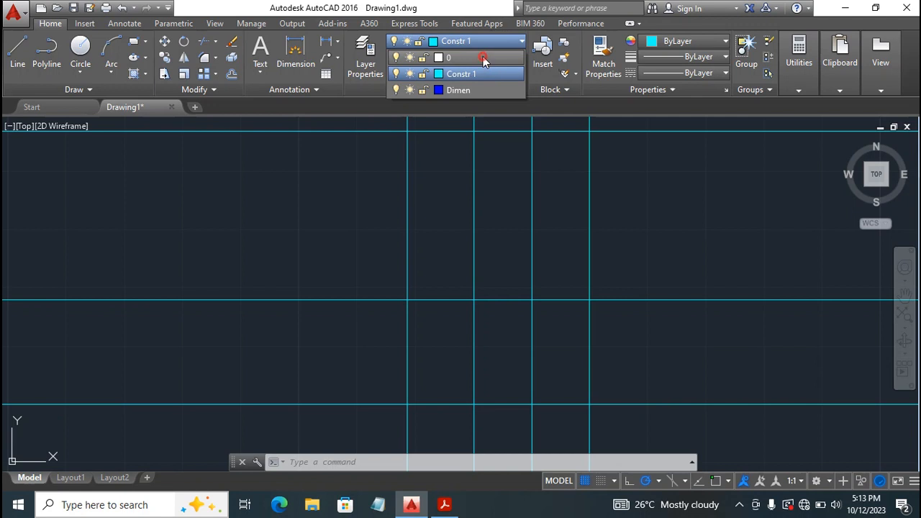
click(483, 57)
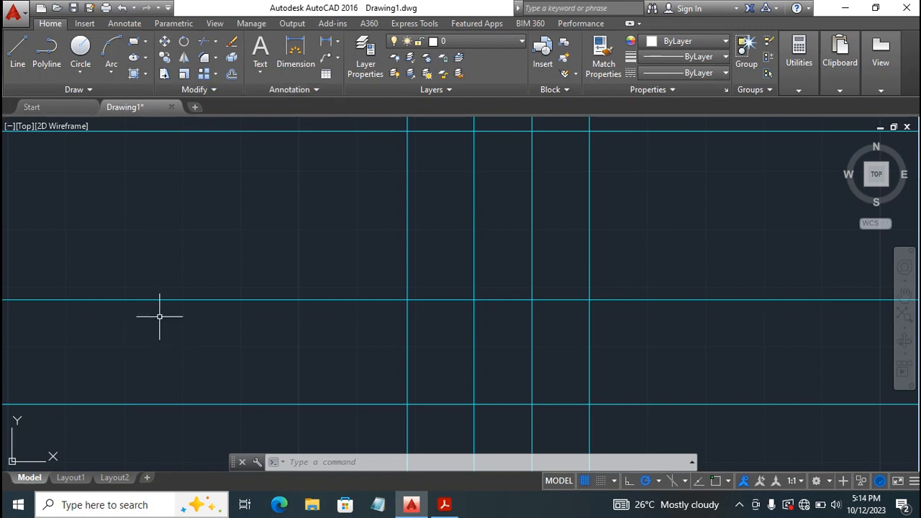
With object snap on, draw a line from the lower-right construction intersection 9.9 units left, continuing 4.2 units upward
click(19, 60)
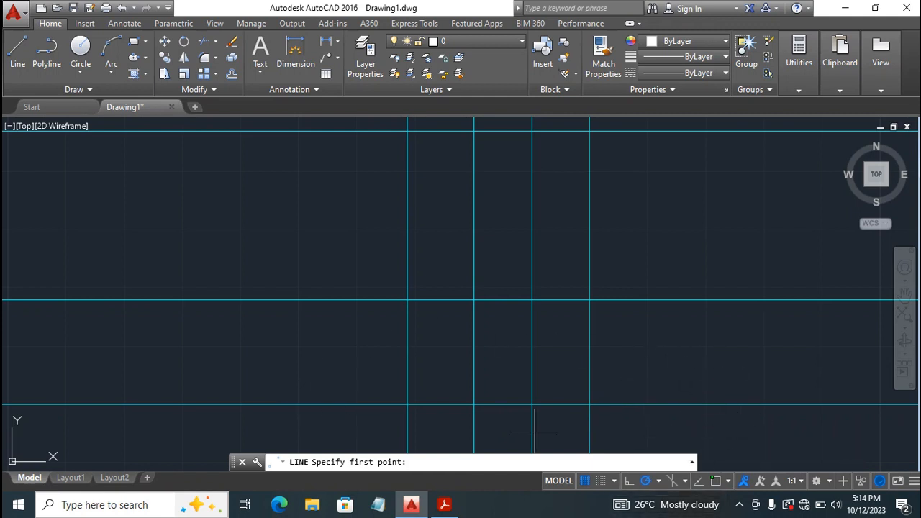
click(717, 482)
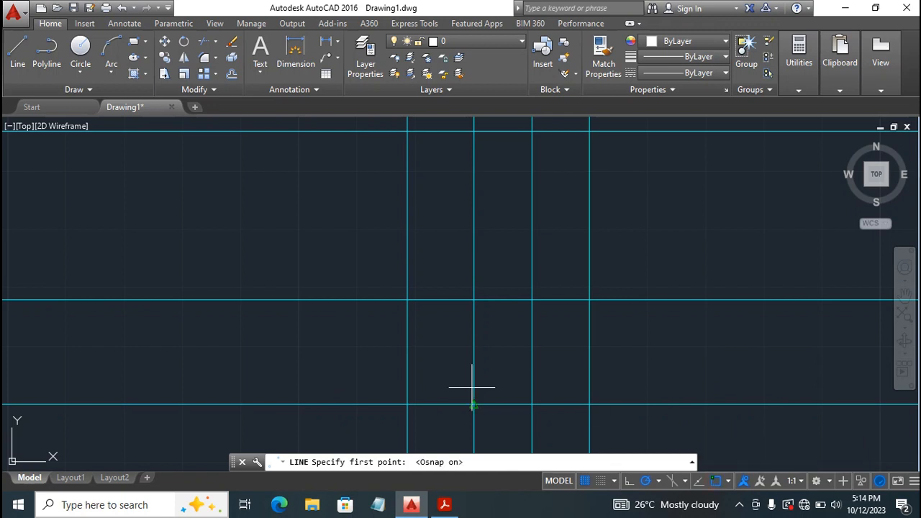
click(590, 406)
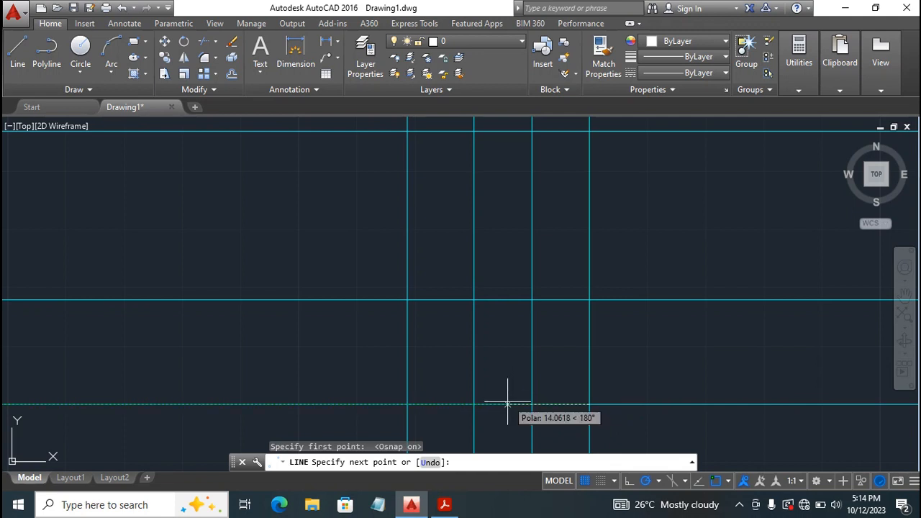
text(9.9)
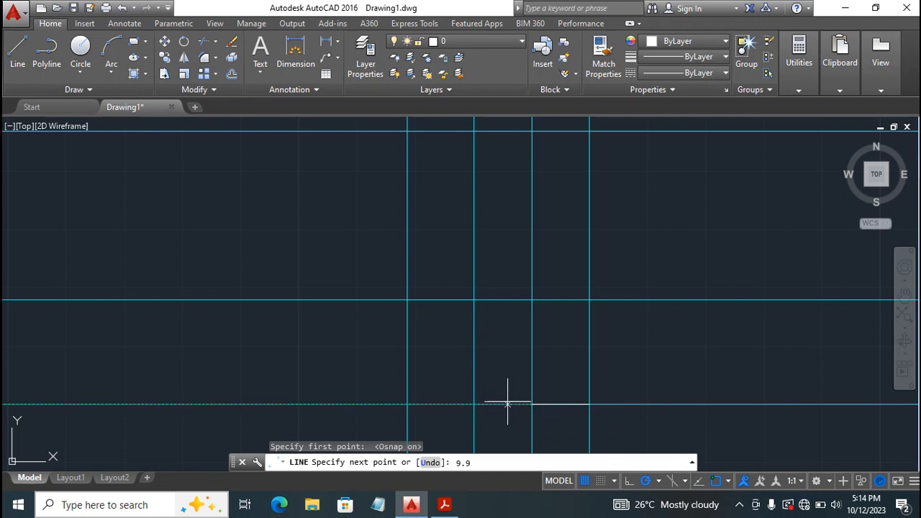
key(Return)
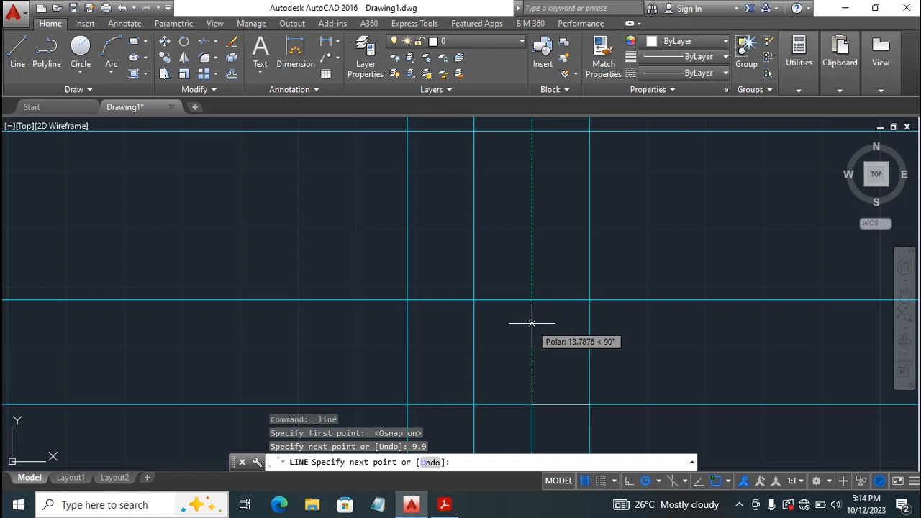
text(4.2)
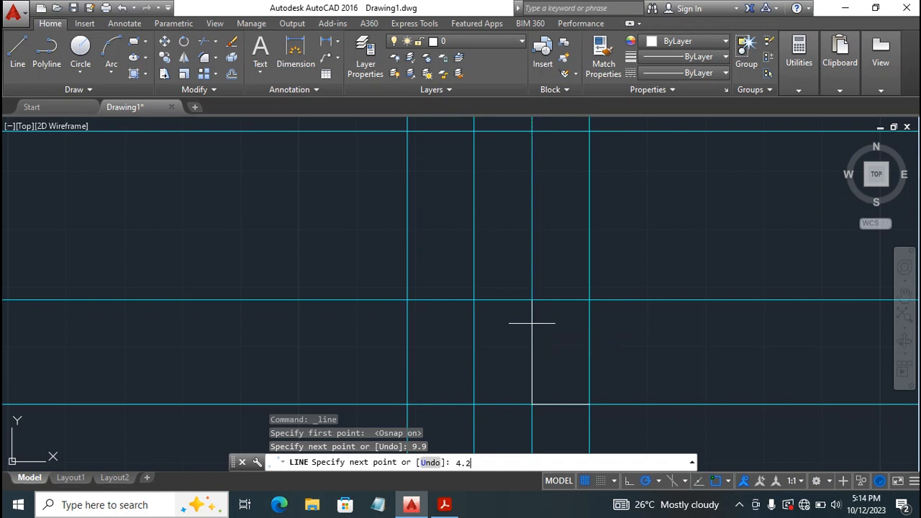
key(Return)
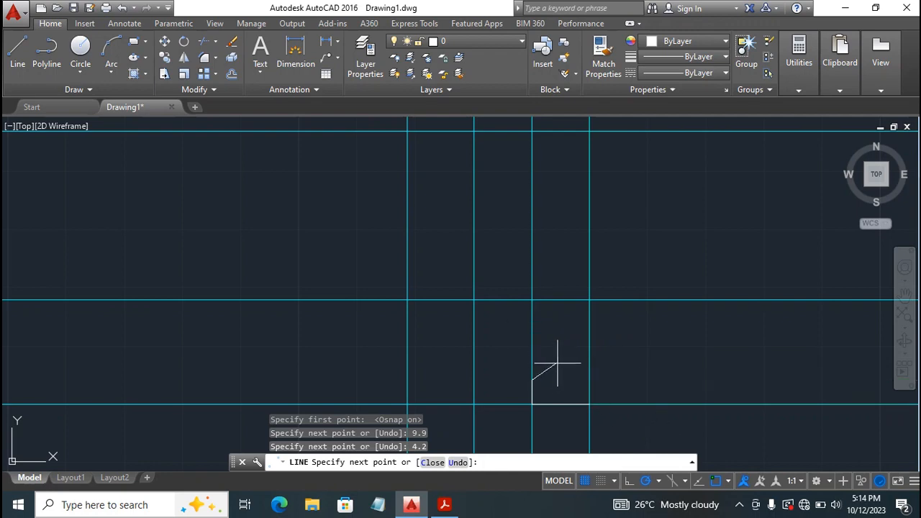
key(Escape)
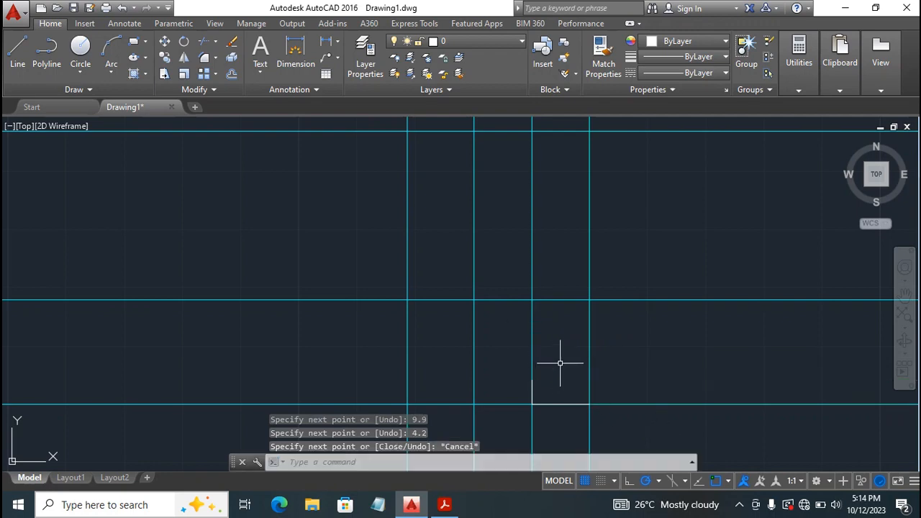
Recheck the bottom edge in the PDF, then draw a line in AutoCAD from the lower-left construction intersection 11.4 units right and 4.2 units up
click(444, 504)
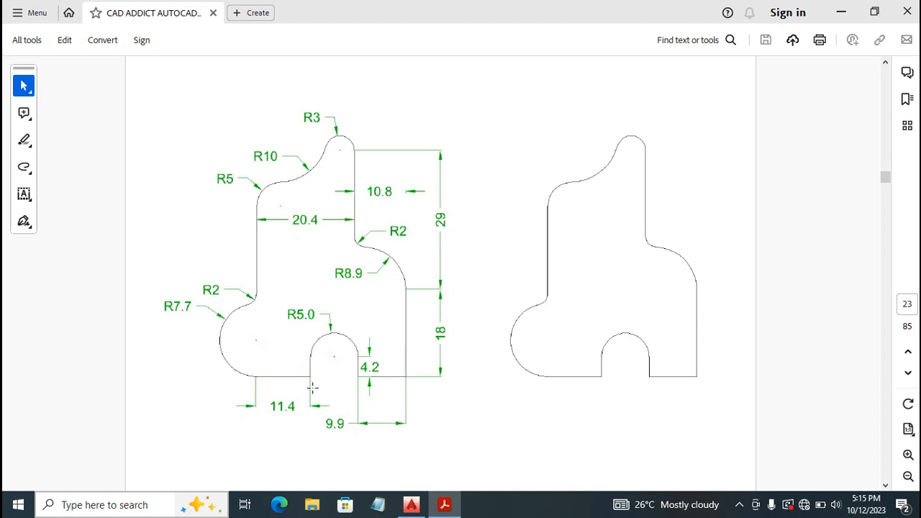
click(411, 504)
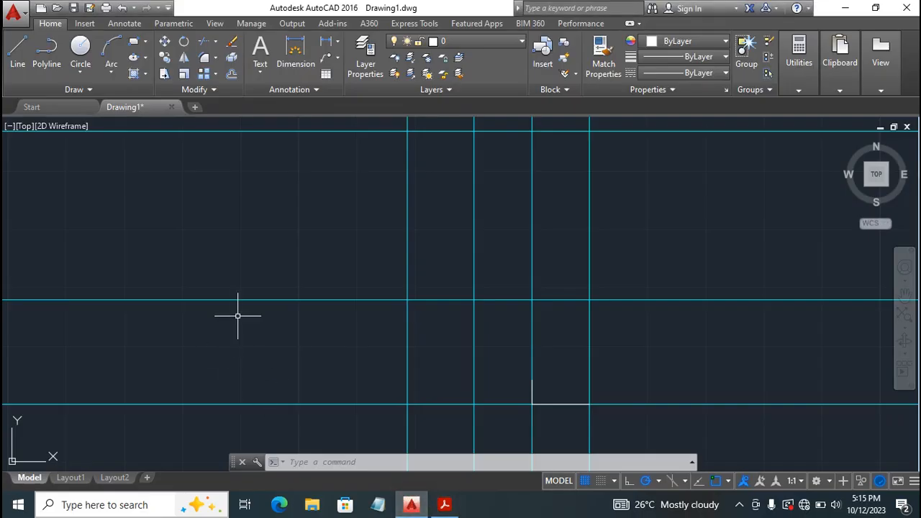
click(18, 56)
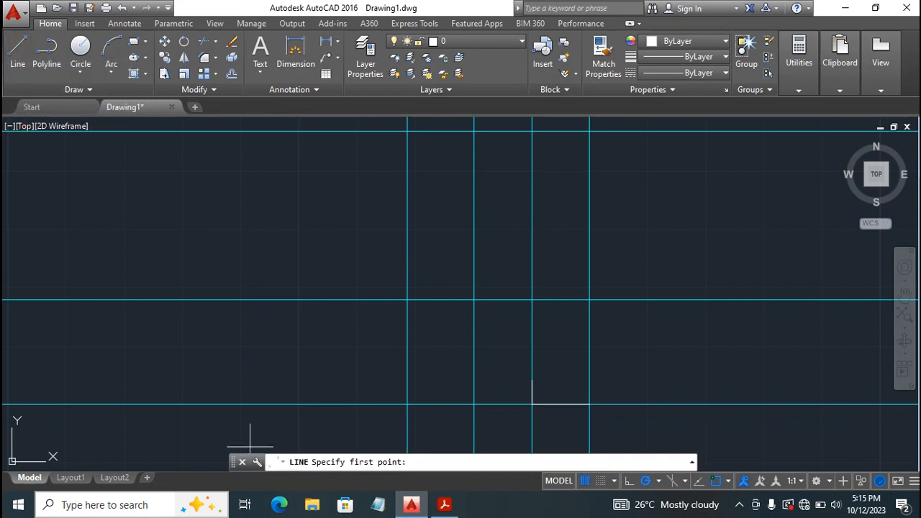
click(407, 405)
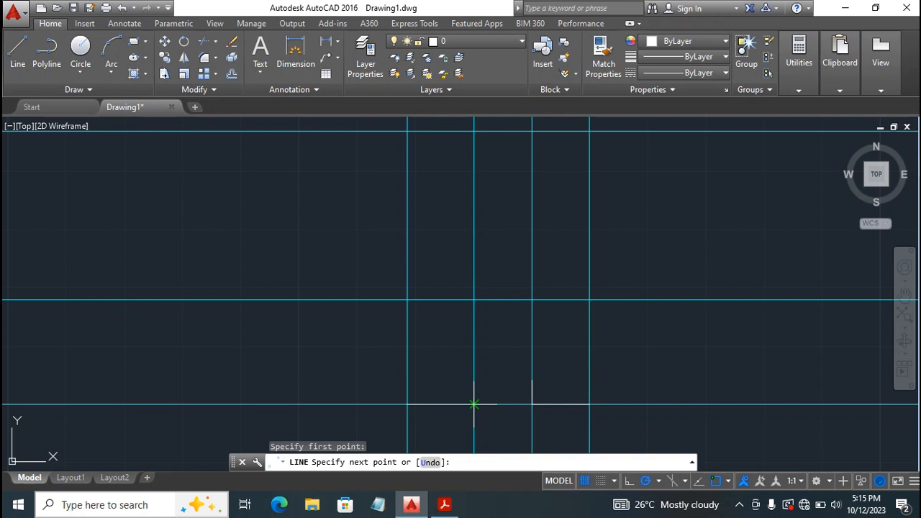
text(11.4)
key(Return)
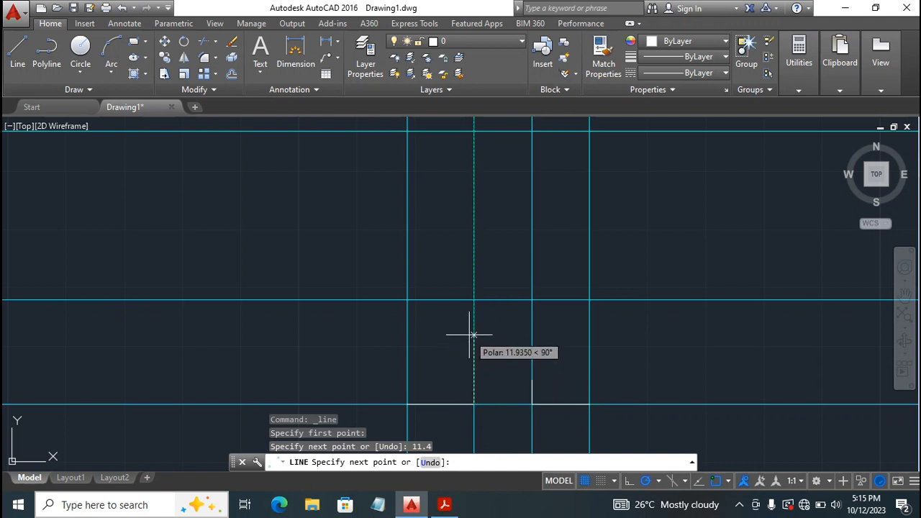
text(4.2)
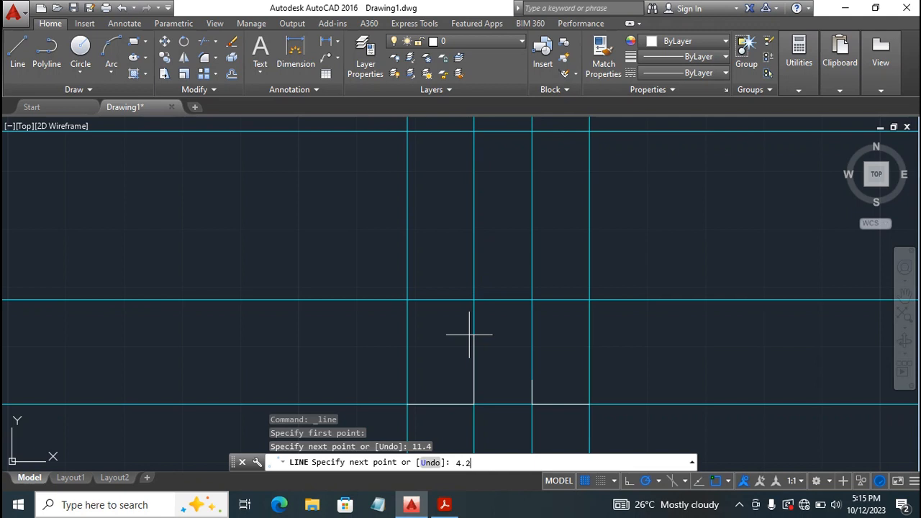
key(Return)
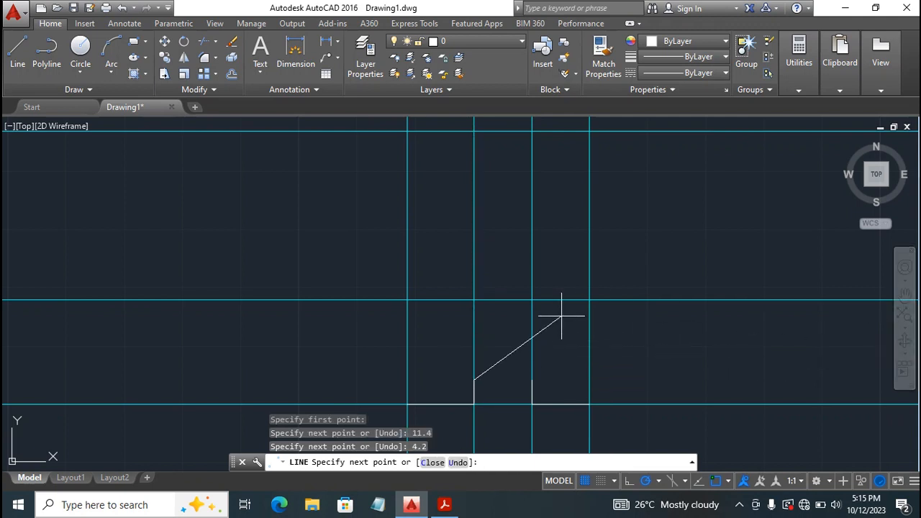
key(Escape)
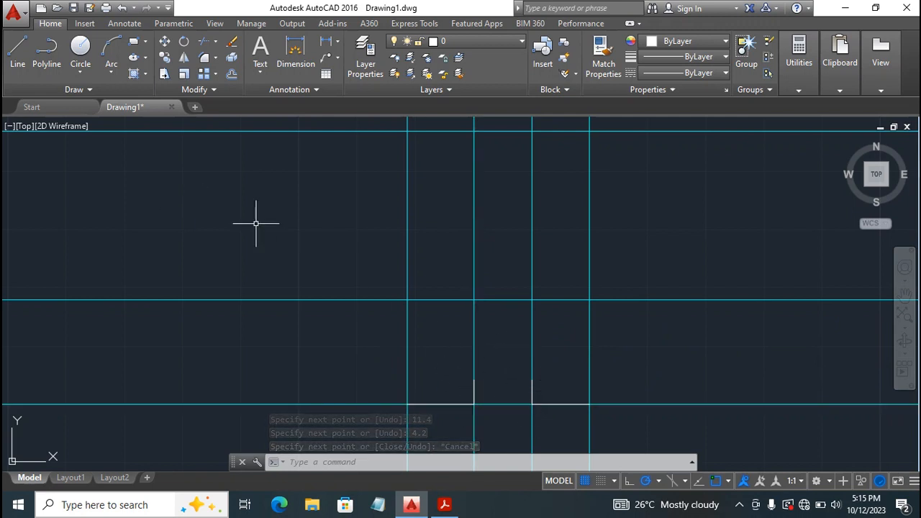
Draw a Start, End, Radius arc of radius 5 from the upper end of the right 4.2 line to that of the left one
click(108, 74)
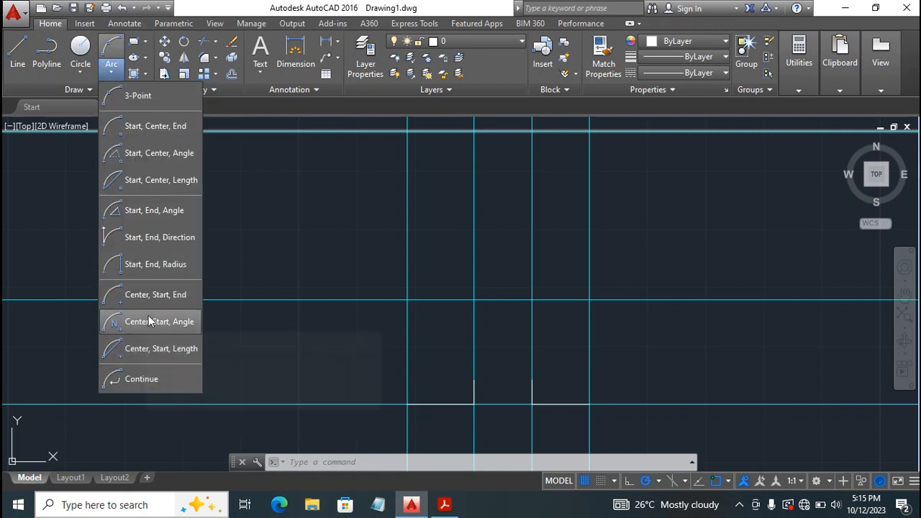
click(137, 268)
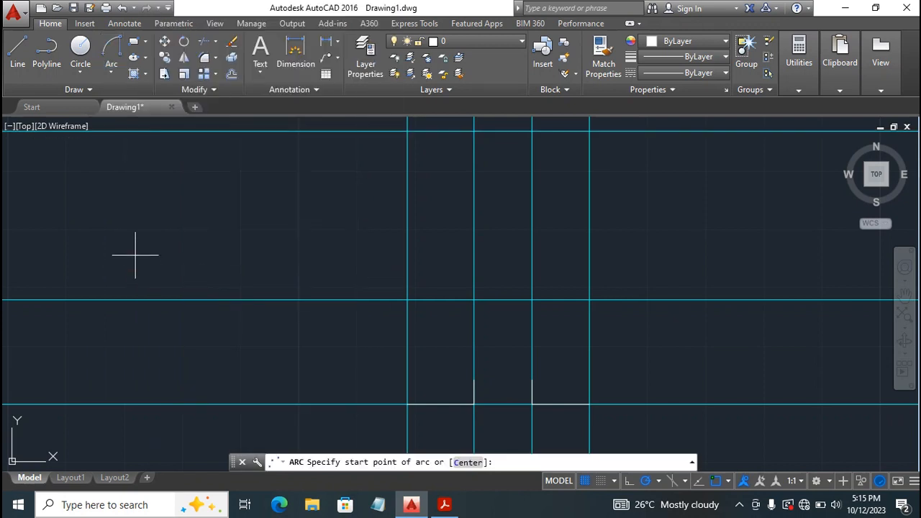
click(531, 380)
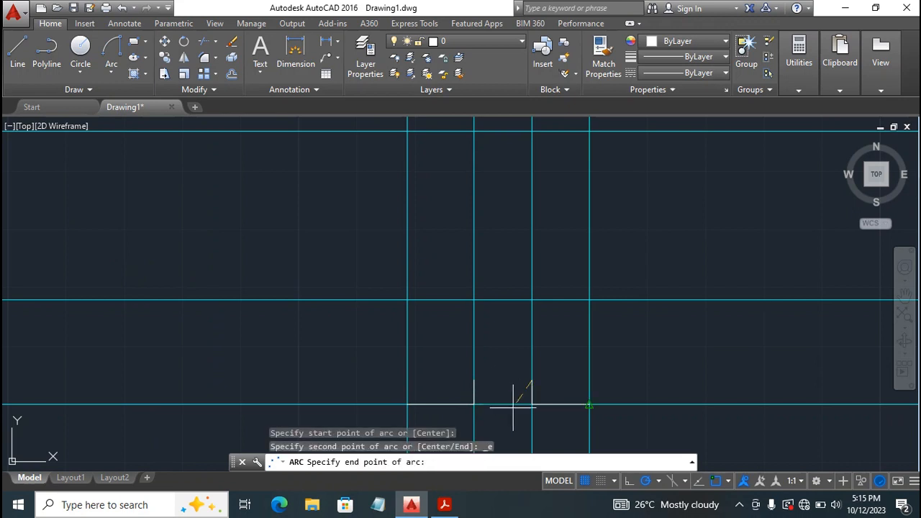
click(473, 379)
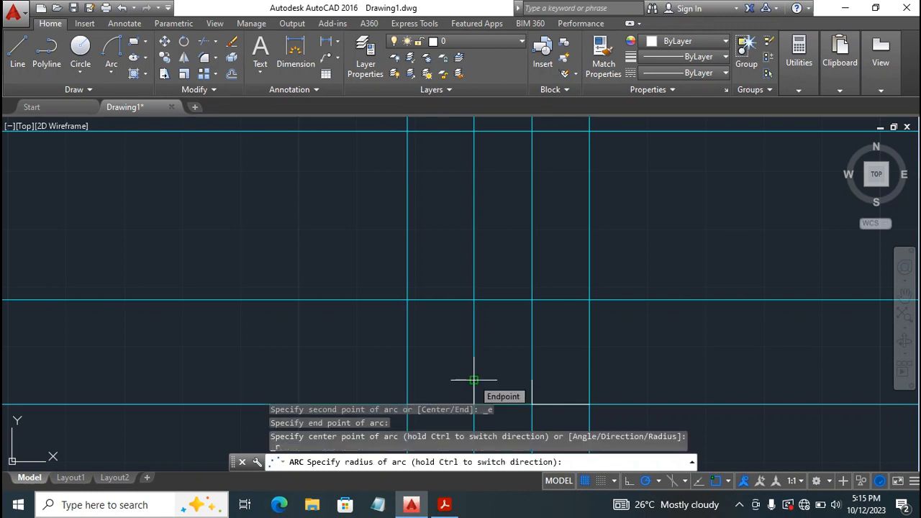
text(5)
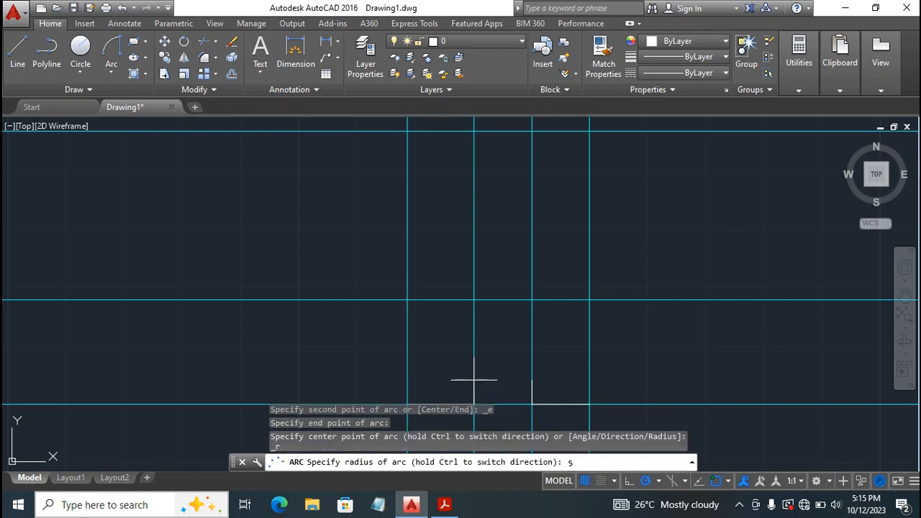
key(Return)
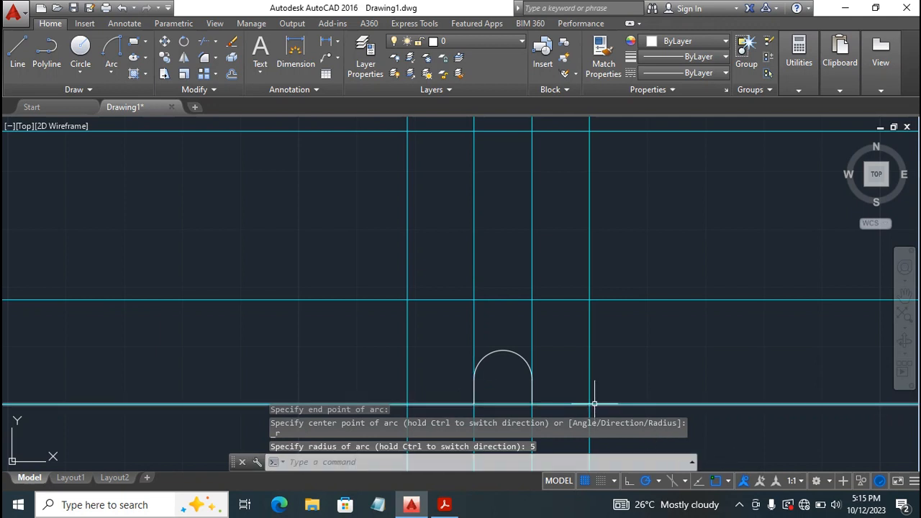
Check the R7.7 corner in the PDF, then draw a 7.7 helper line in AutoCAD upward from the 11.4 bottom edge's left end
click(446, 507)
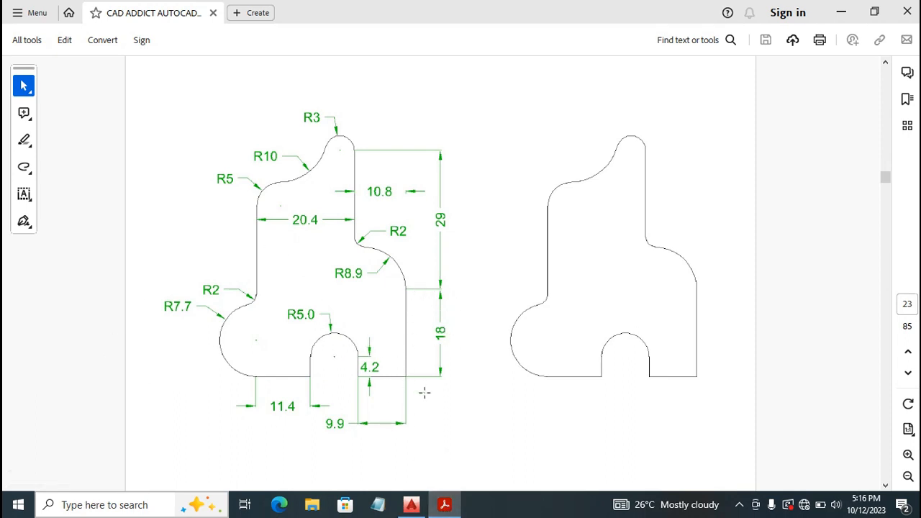
mouse_move(411, 504)
click(411, 505)
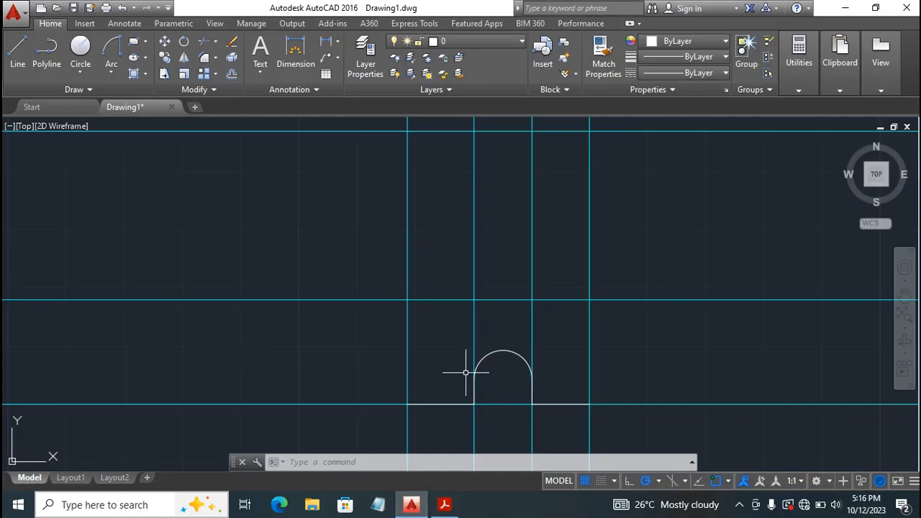
click(17, 47)
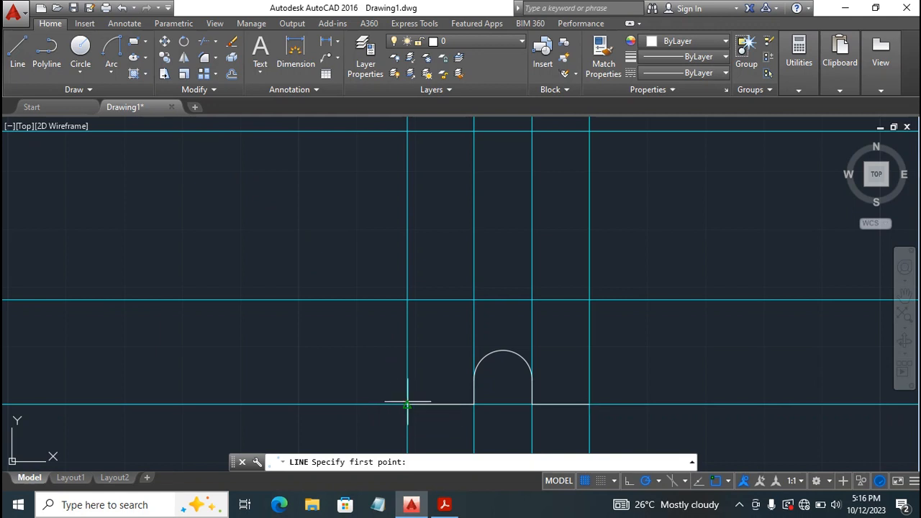
click(407, 405)
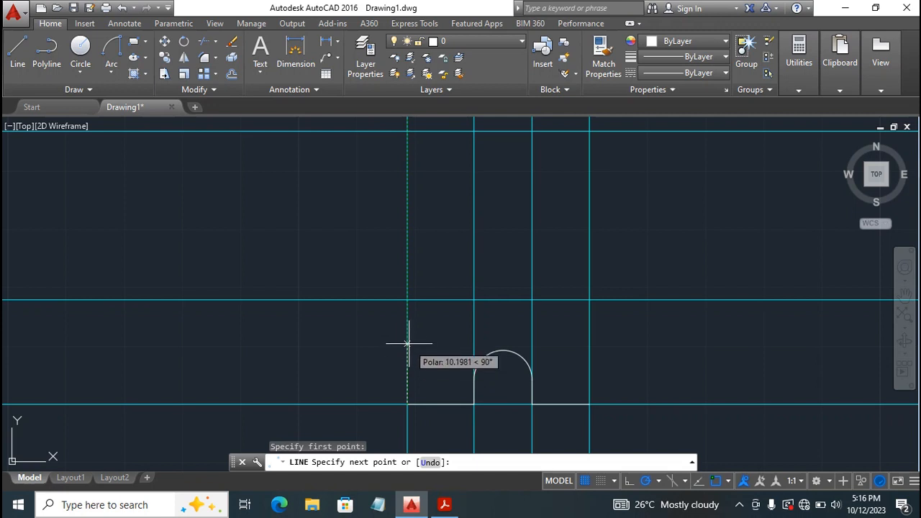
text(7.7)
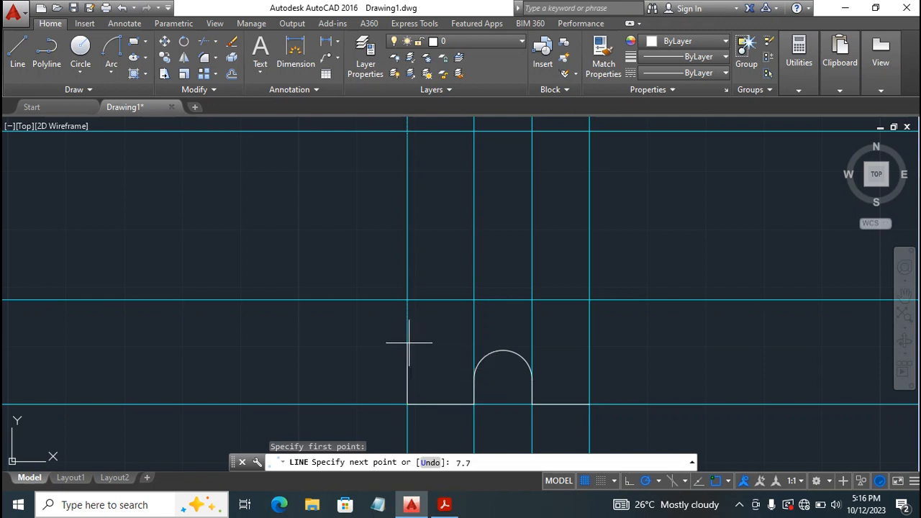
key(Return)
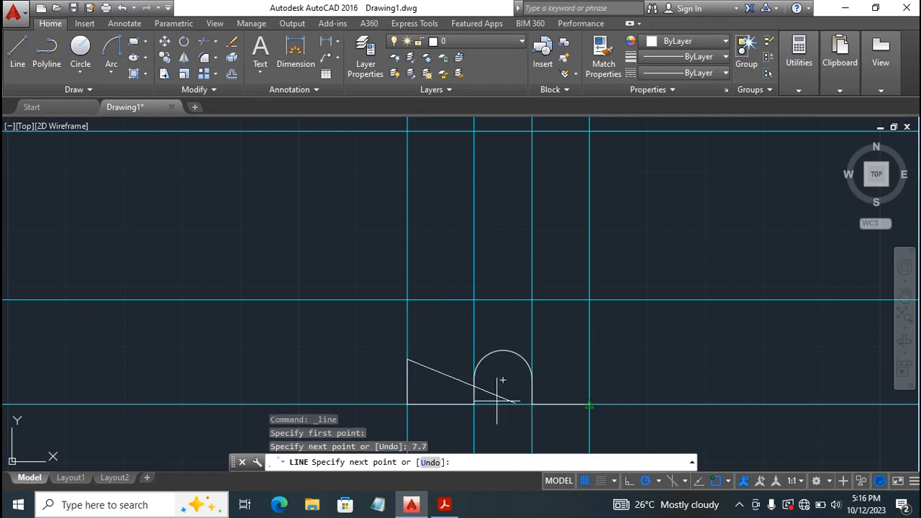
key(Escape)
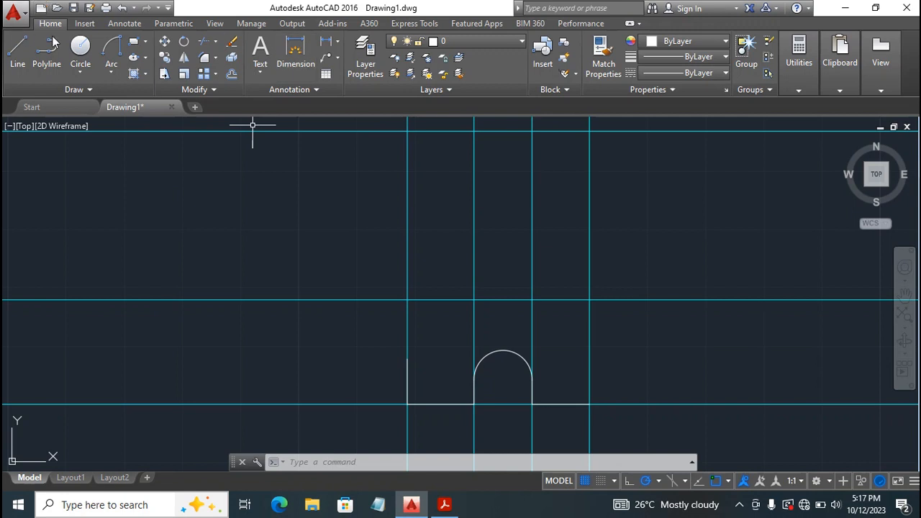
Draw a circle of radius 7.7 centred on the upper end of the vertical helper line
click(79, 46)
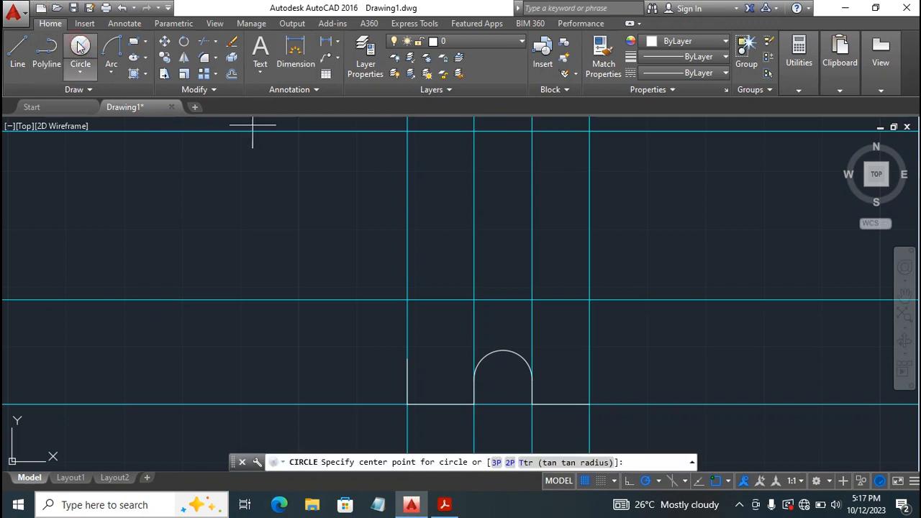
click(407, 359)
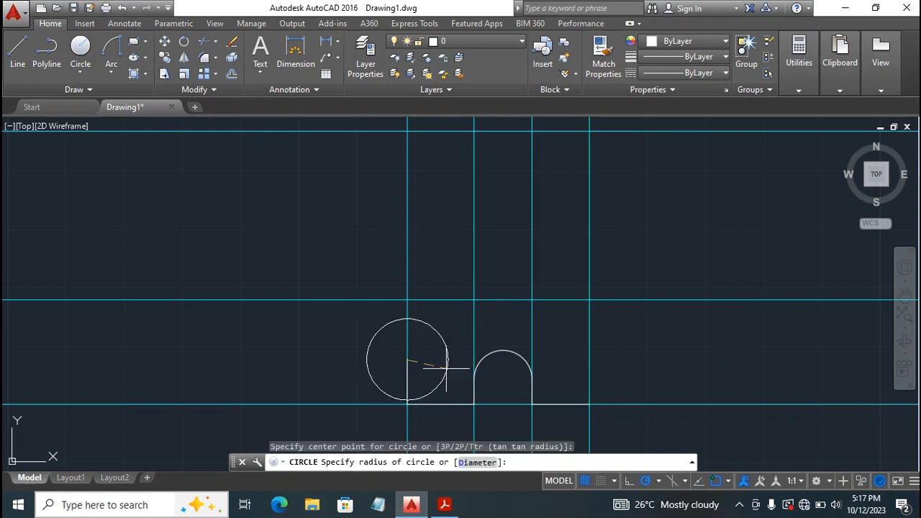
text(7.7)
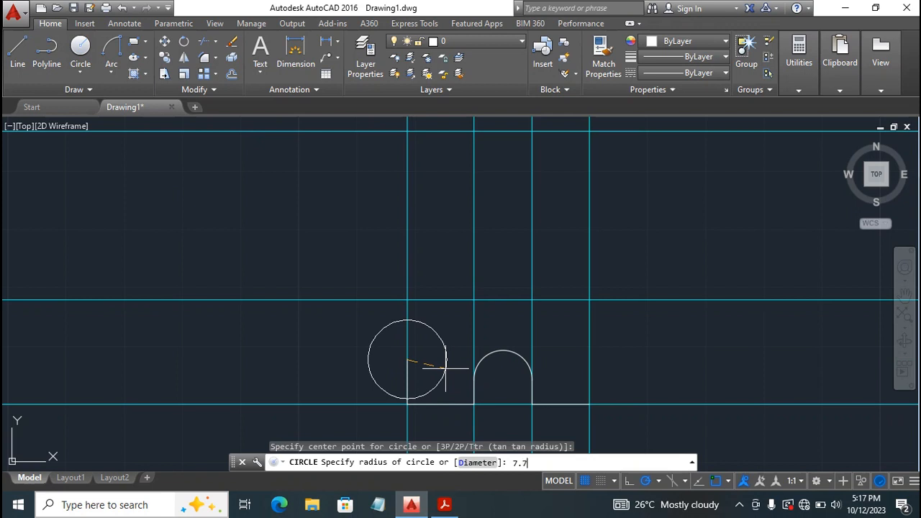
key(Return)
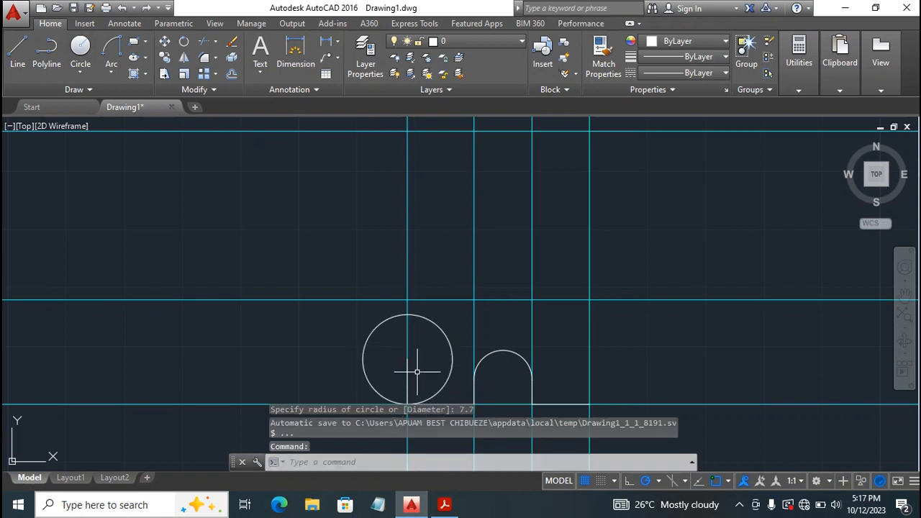
Stretch the helper line's upper end to the top of the 7.7 radius circle
click(408, 372)
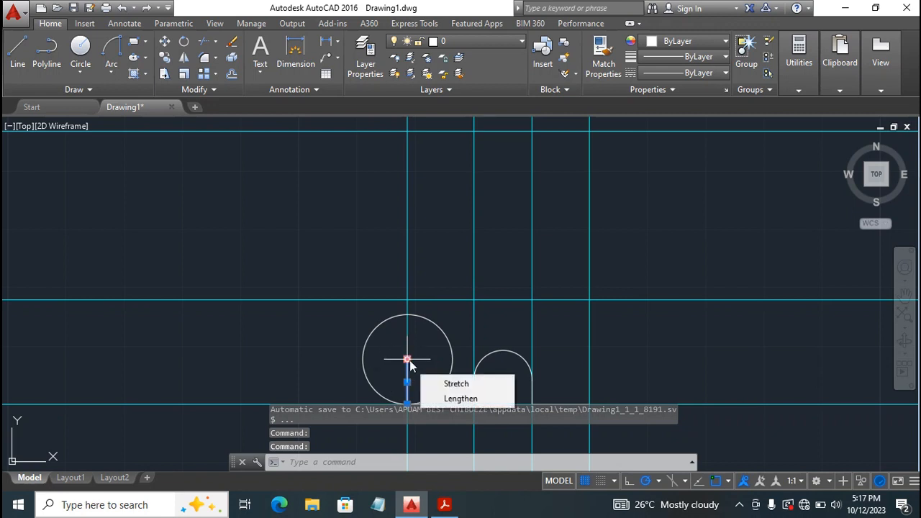
click(407, 359)
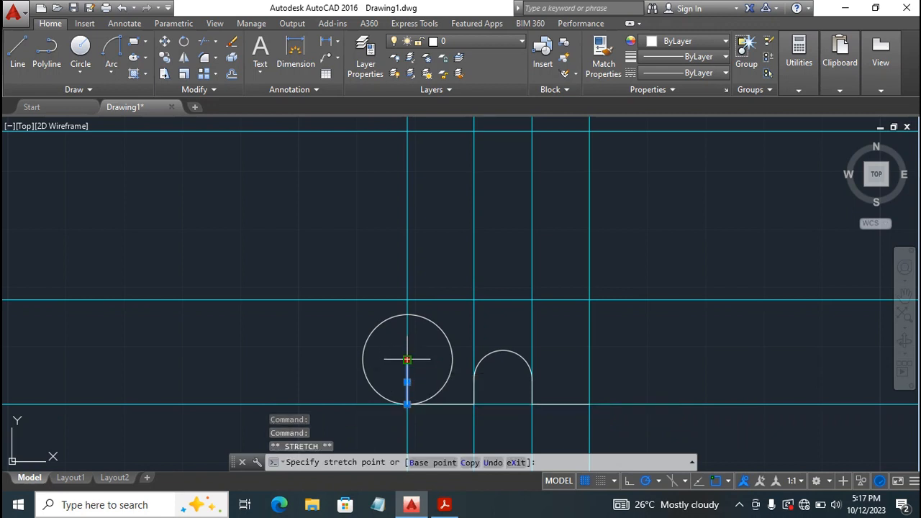
click(407, 315)
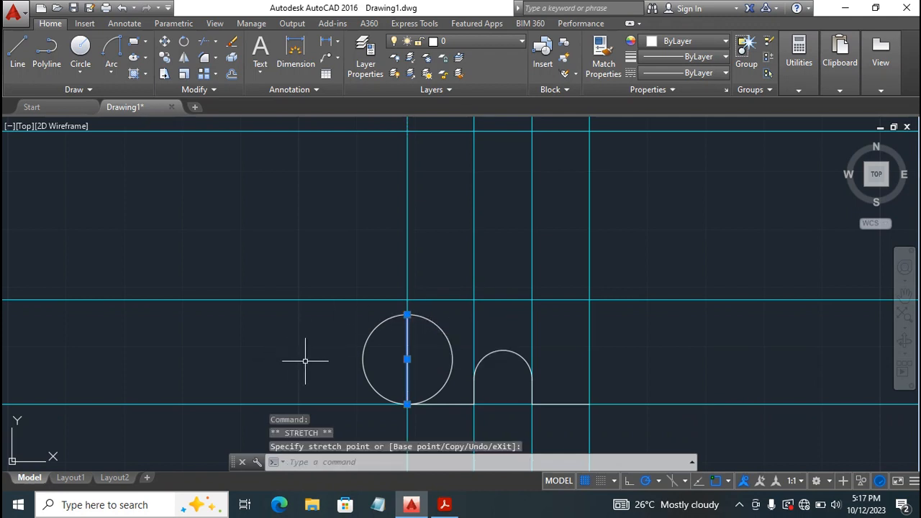
key(Escape)
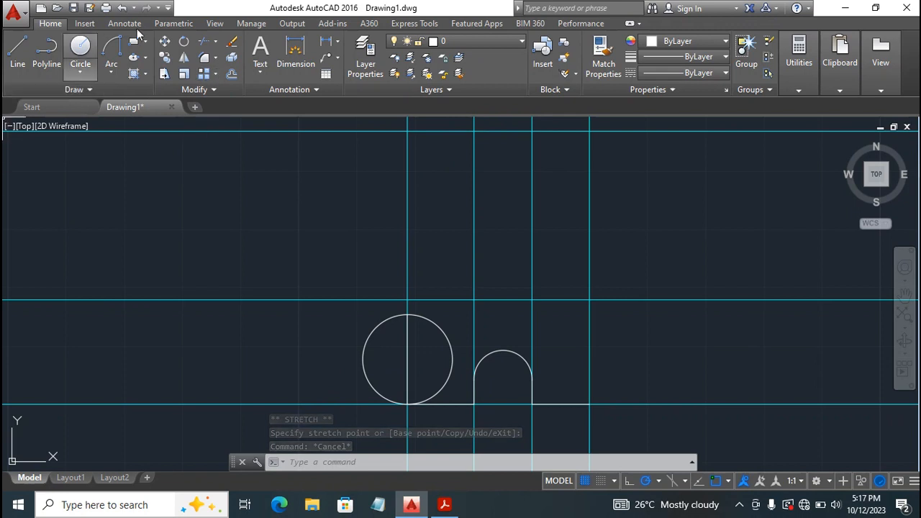
Trim away the right half of the 7.7 radius circle and delete the vertical helper line
click(205, 44)
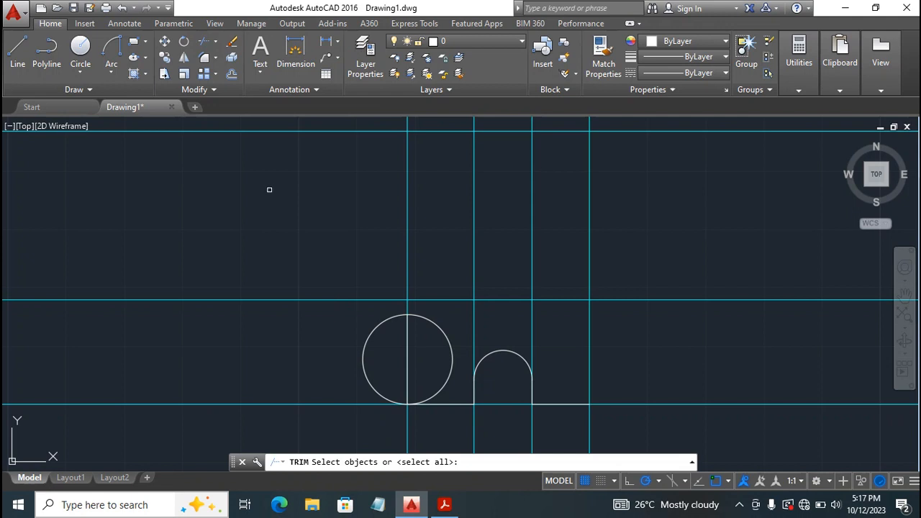
key(Return)
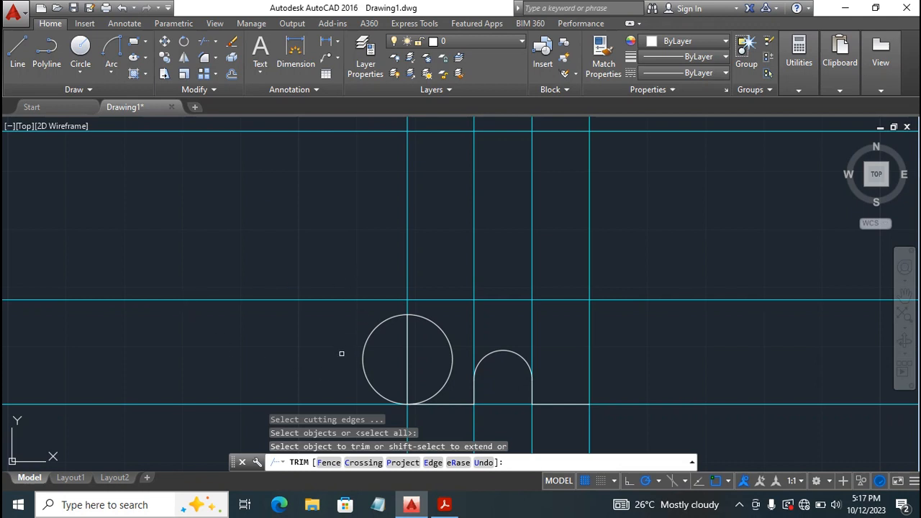
click(449, 337)
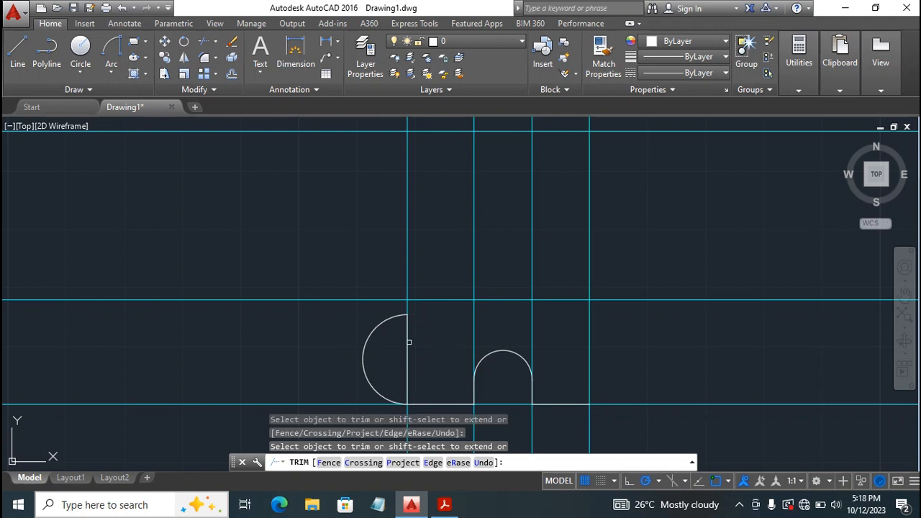
key(Escape)
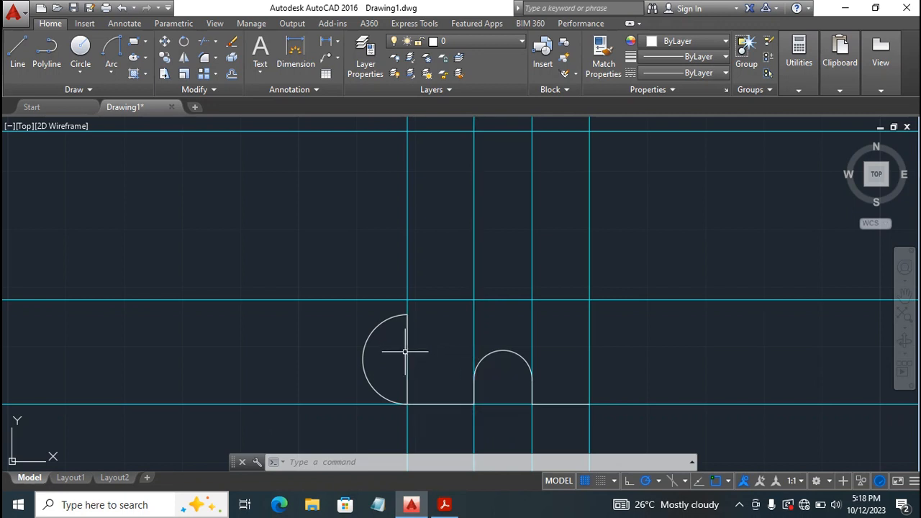
click(407, 351)
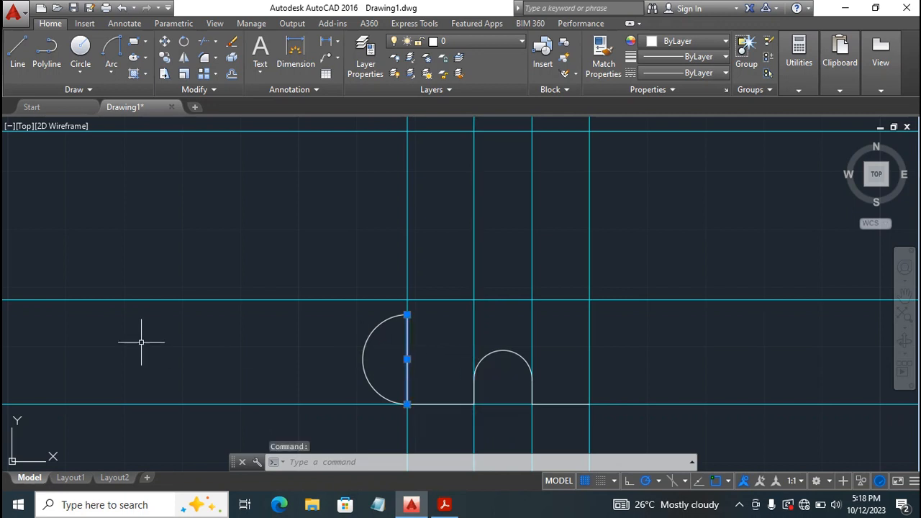
key(Delete)
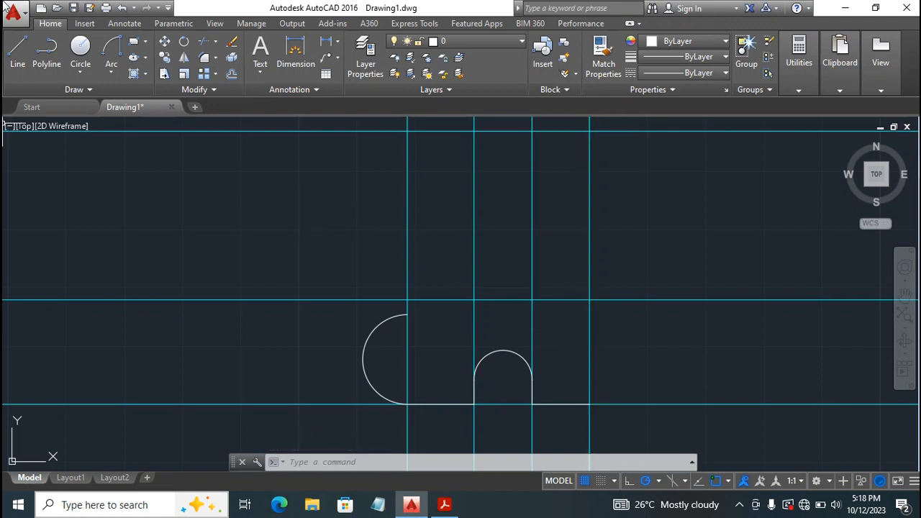
Draw an 18-unit line straight up from the profile's lower-right corner
click(16, 52)
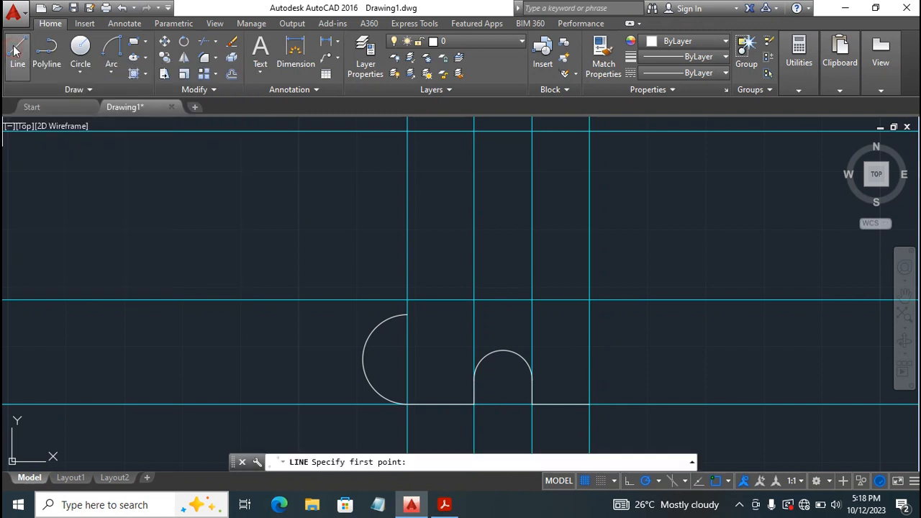
click(590, 405)
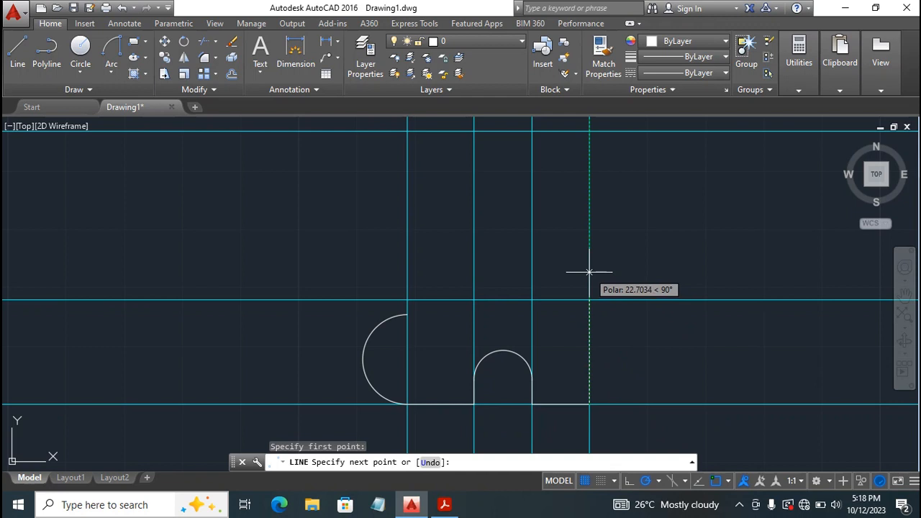
text(18)
key(Return)
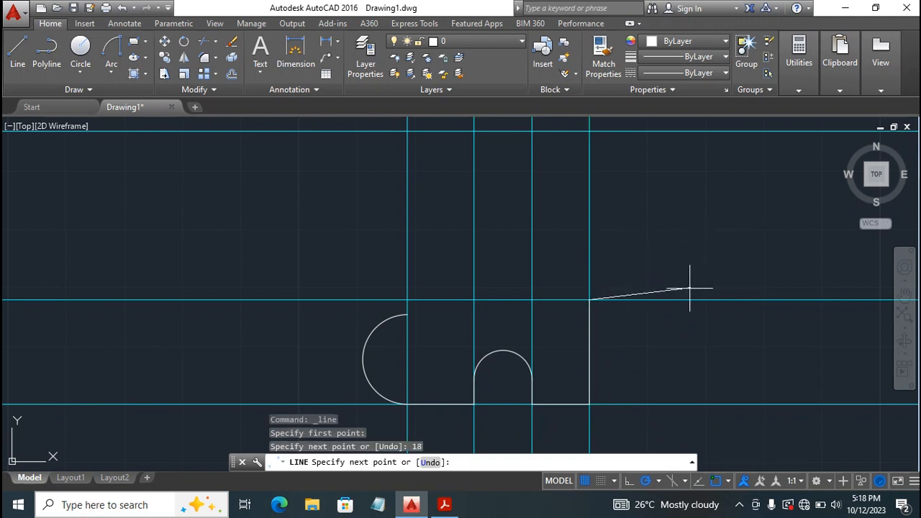
key(Escape)
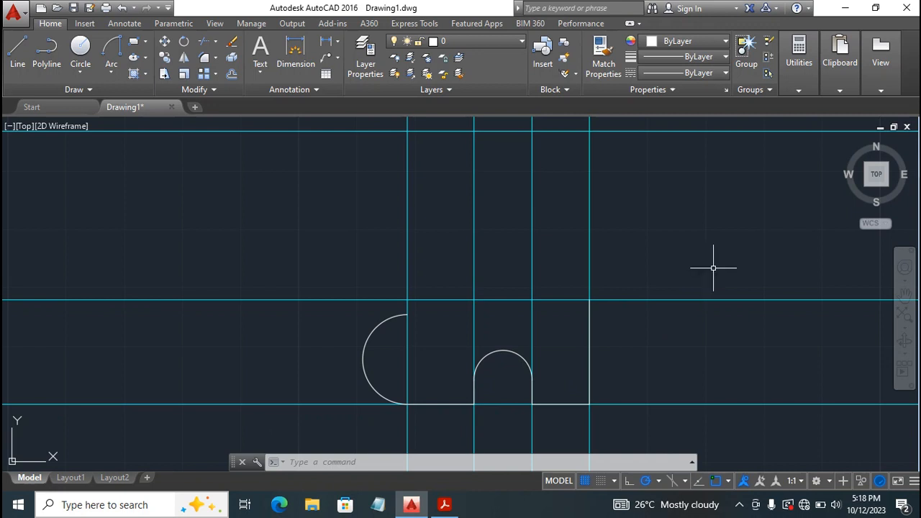
Recheck the upper-right dimensions in the PDF, then offset the rightmost vertical construction line in AutoCAD 10.8 units to the left
click(444, 505)
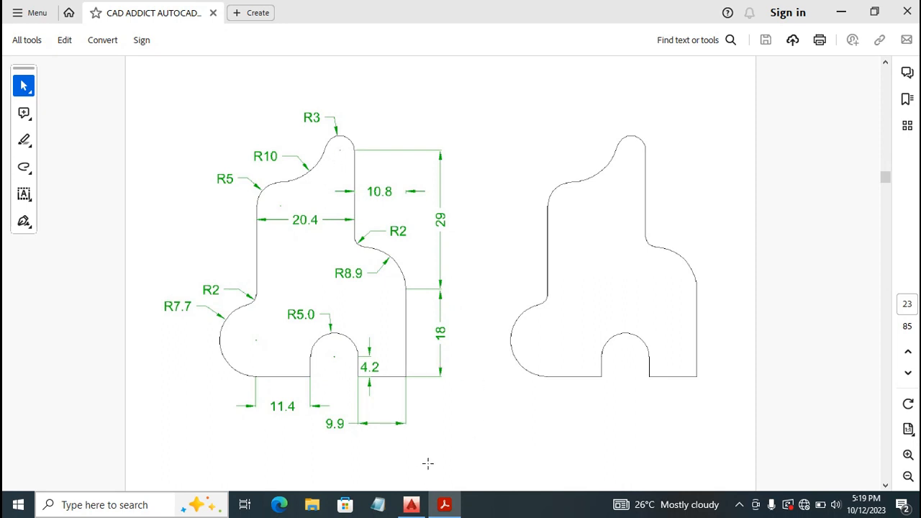
click(411, 505)
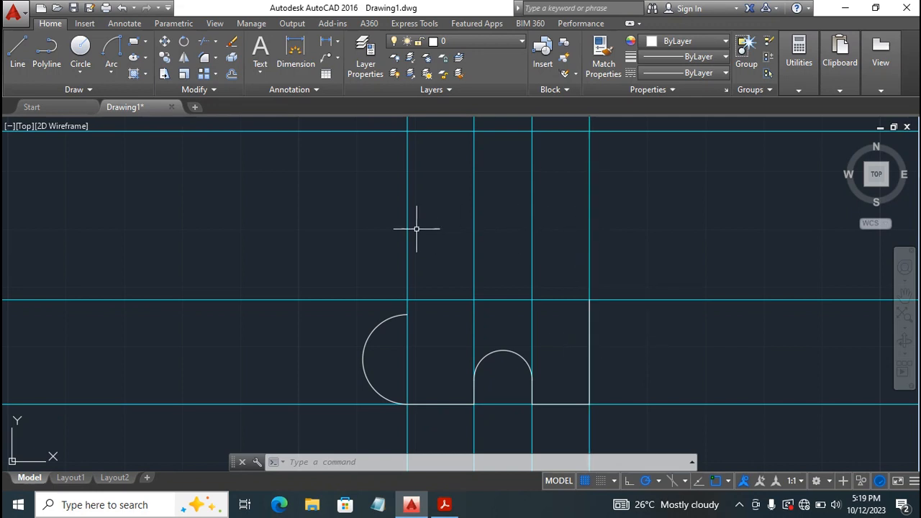
click(444, 504)
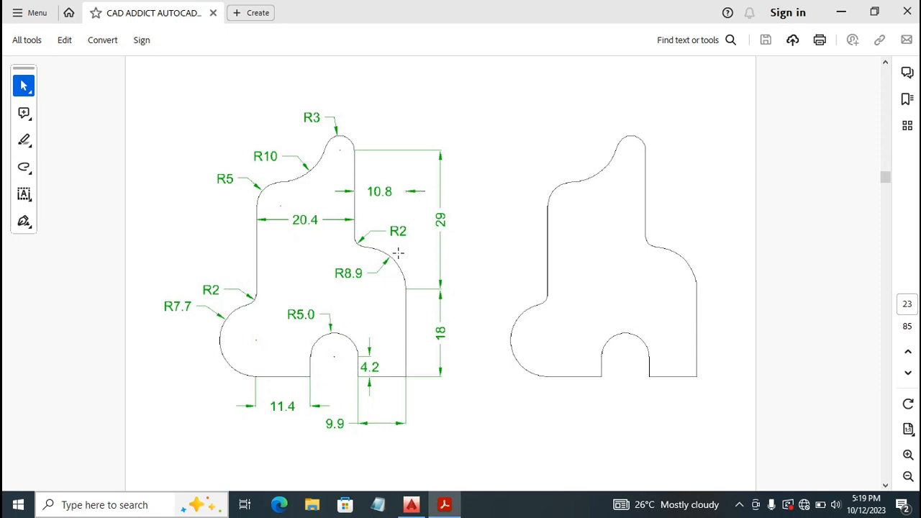
click(411, 504)
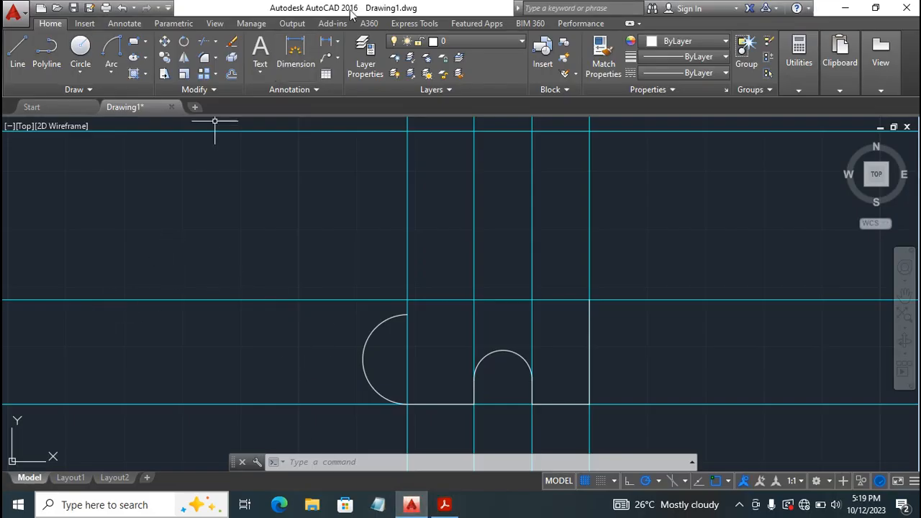
click(232, 75)
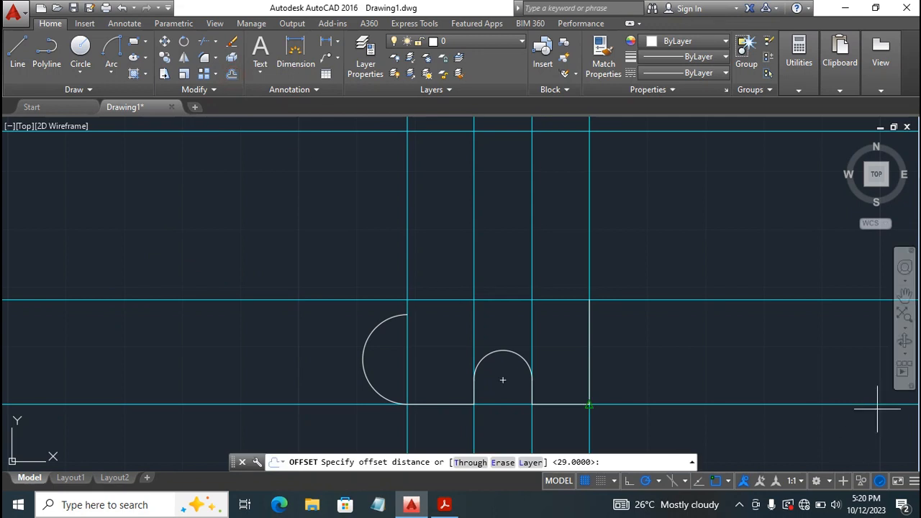
text(10.8)
key(Return)
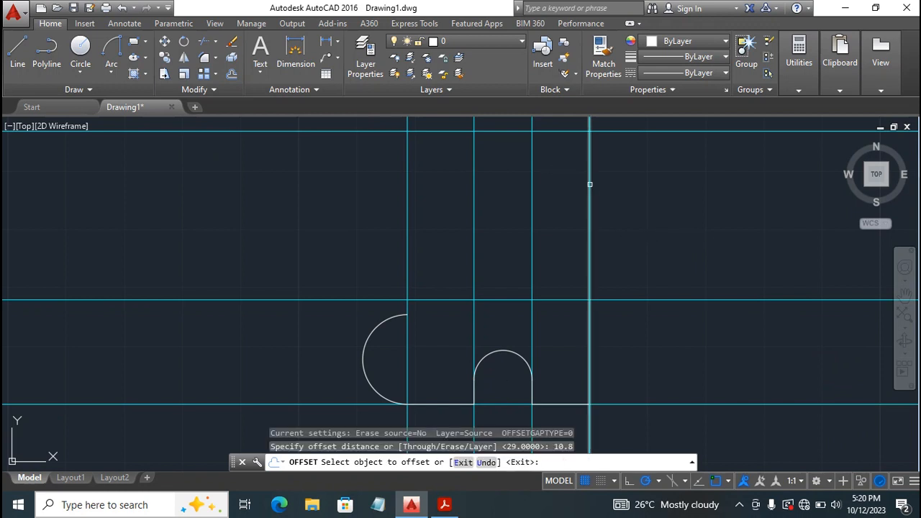
click(589, 184)
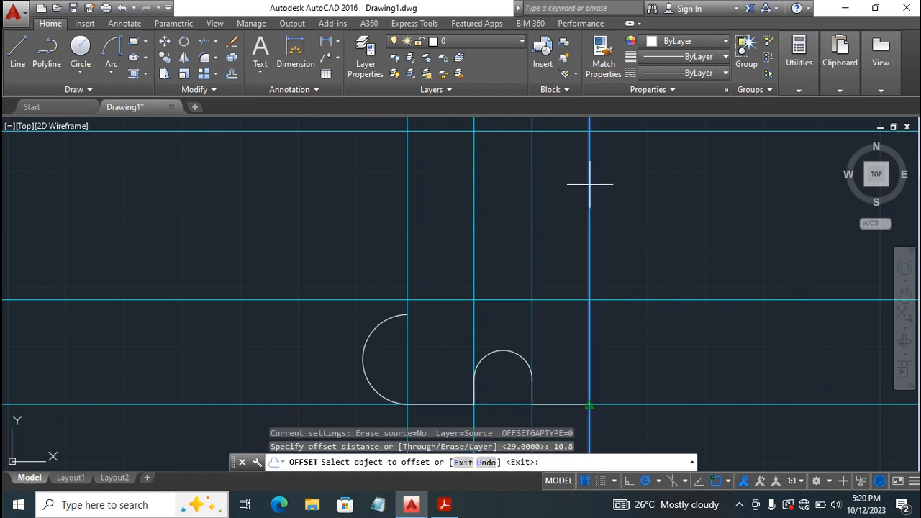
click(505, 186)
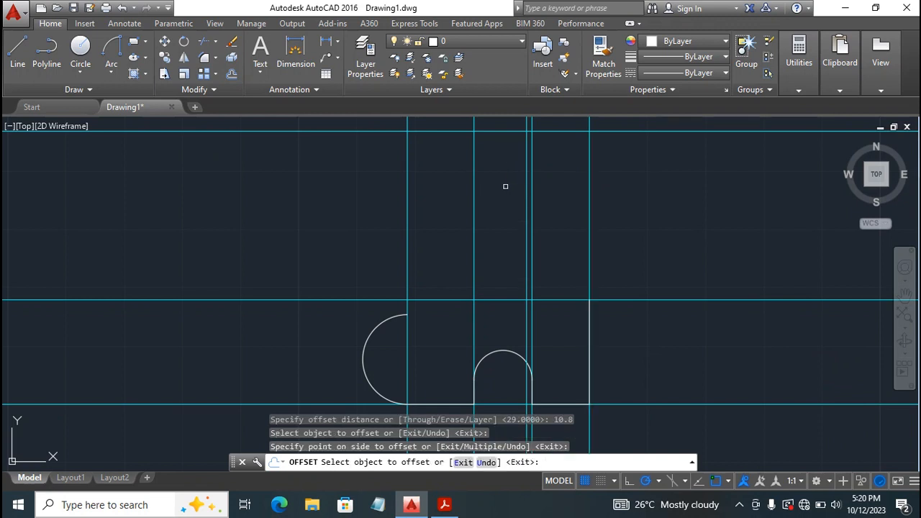
key(Escape)
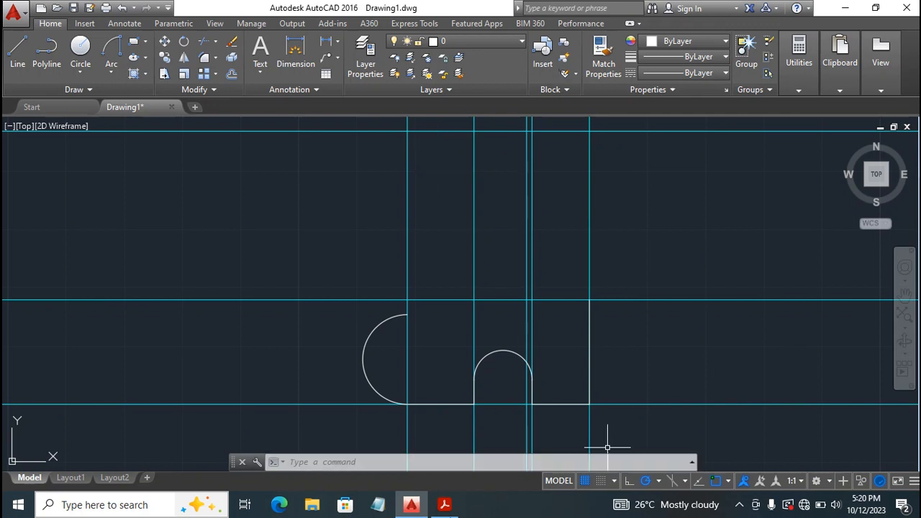
mouse_move(444, 503)
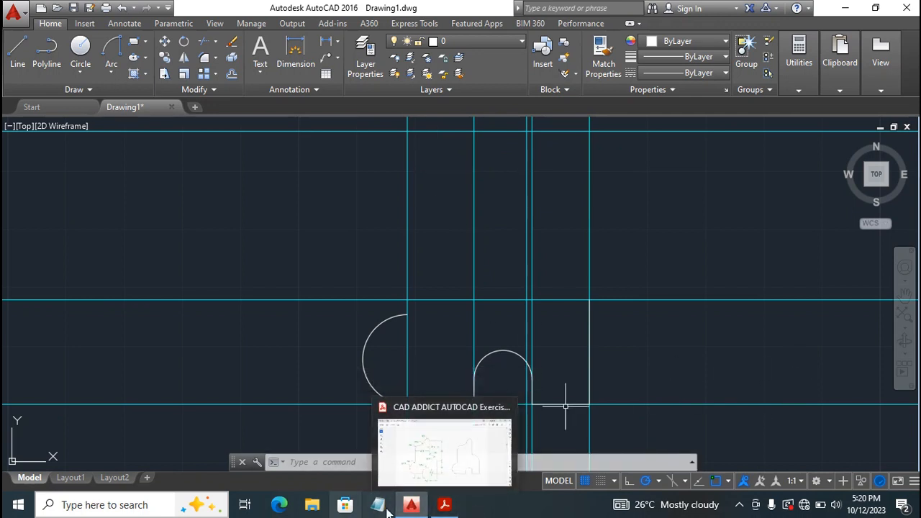
Recheck the PDF dimensions, then draw a 19.1-unit line in AutoCAD straight down from the upper horizontal construction line along the 10.8 offset line
click(444, 505)
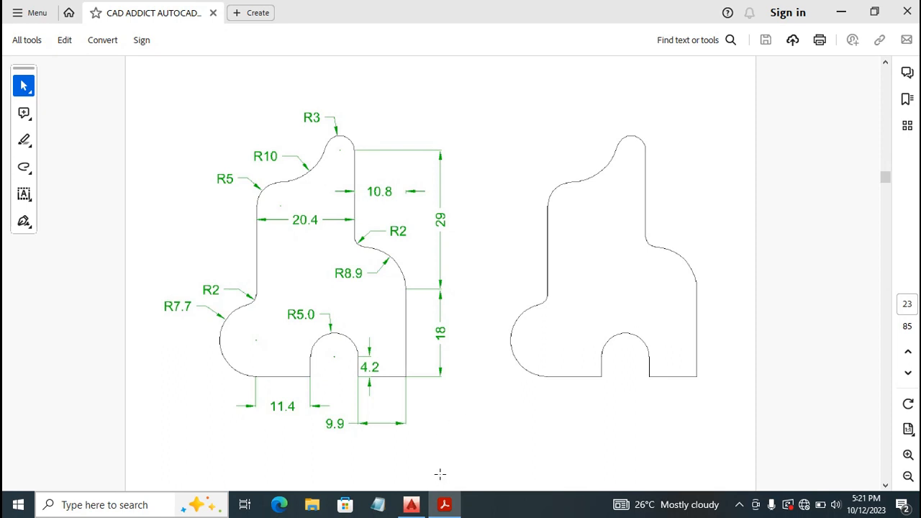
click(413, 506)
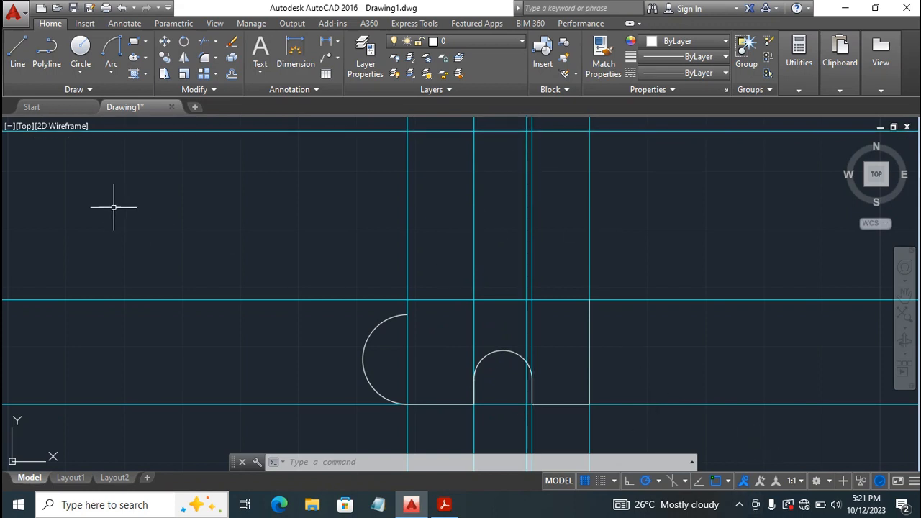
click(17, 52)
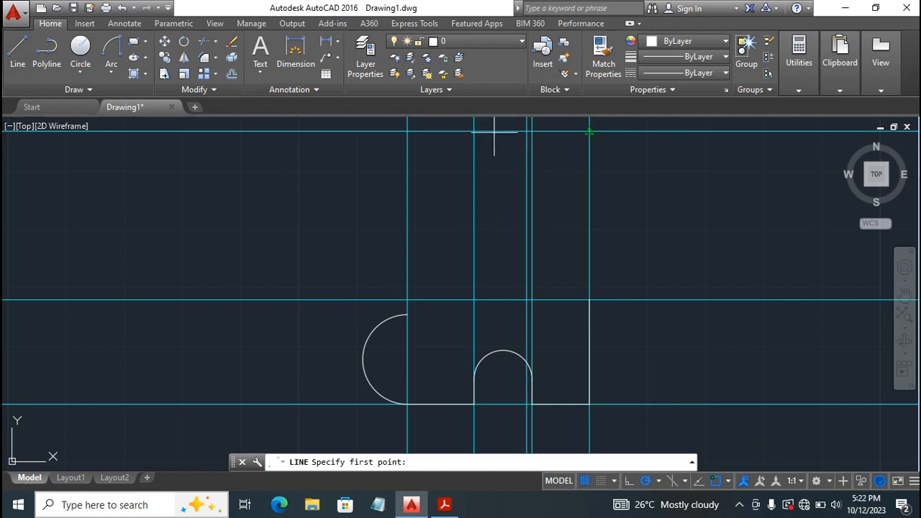
click(527, 131)
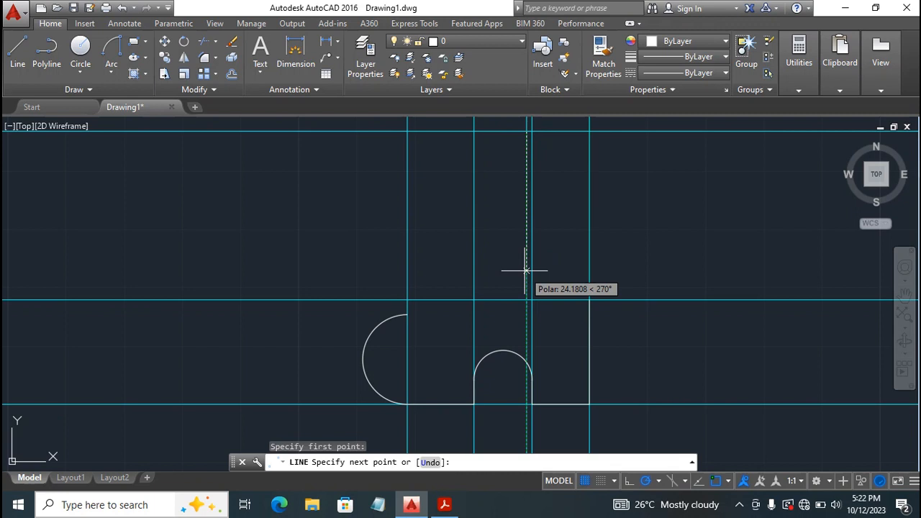
text(19.1)
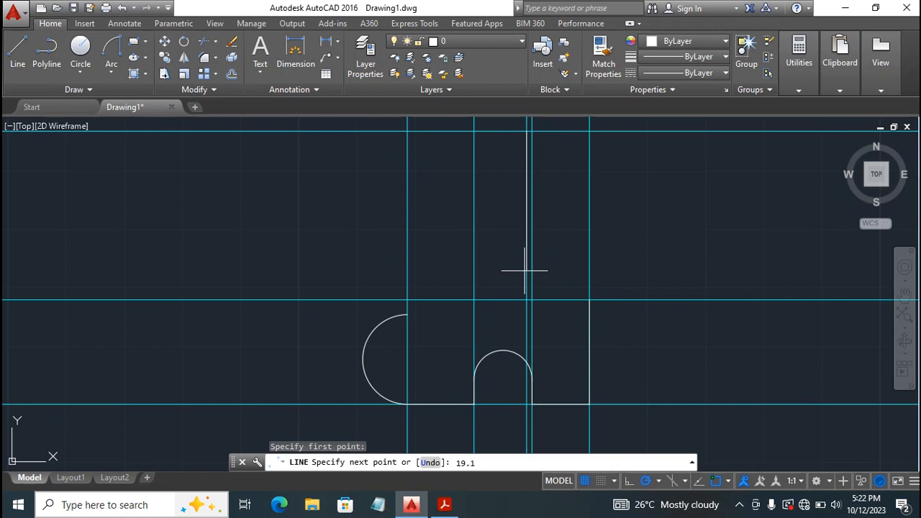
key(Return)
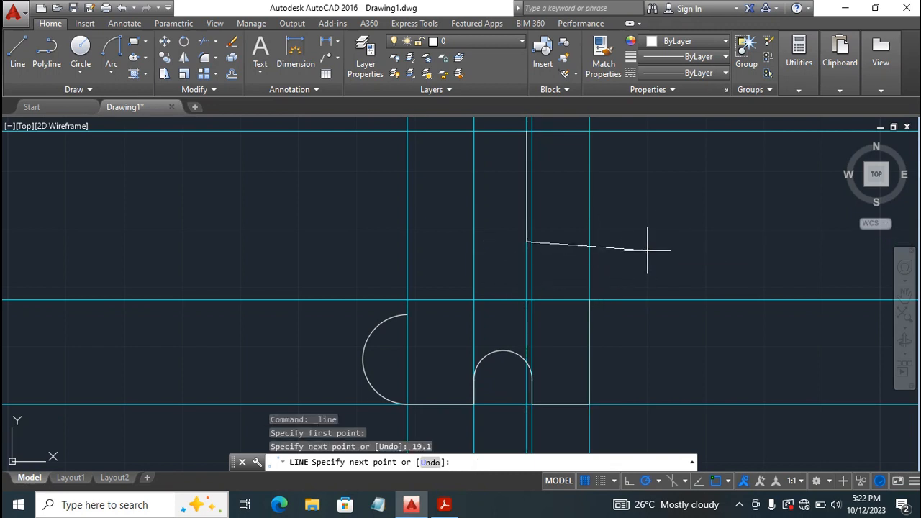
key(Escape)
Check the arc radius in the PDF, then try a Start, End, Radius arc of 8.9 in AutoCAD from the 19.1 line's lower end to the right edge's top
click(445, 504)
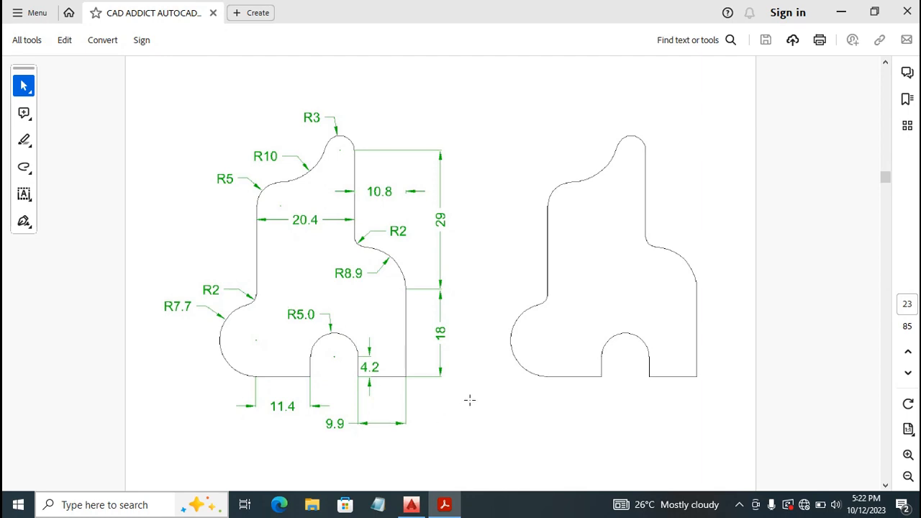
click(408, 507)
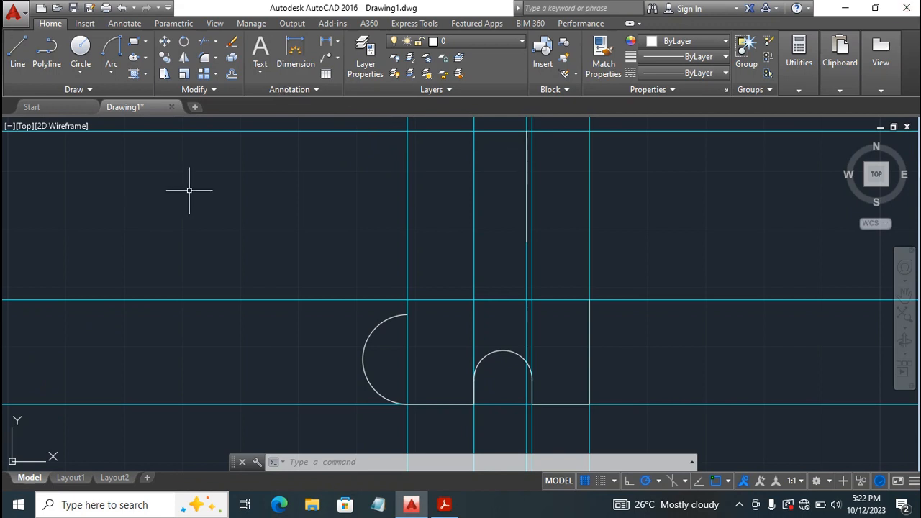
click(112, 73)
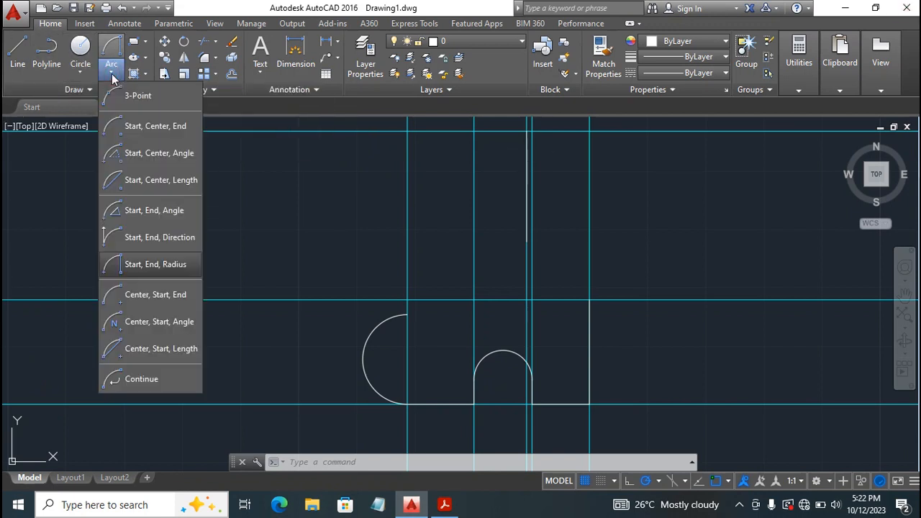
click(133, 265)
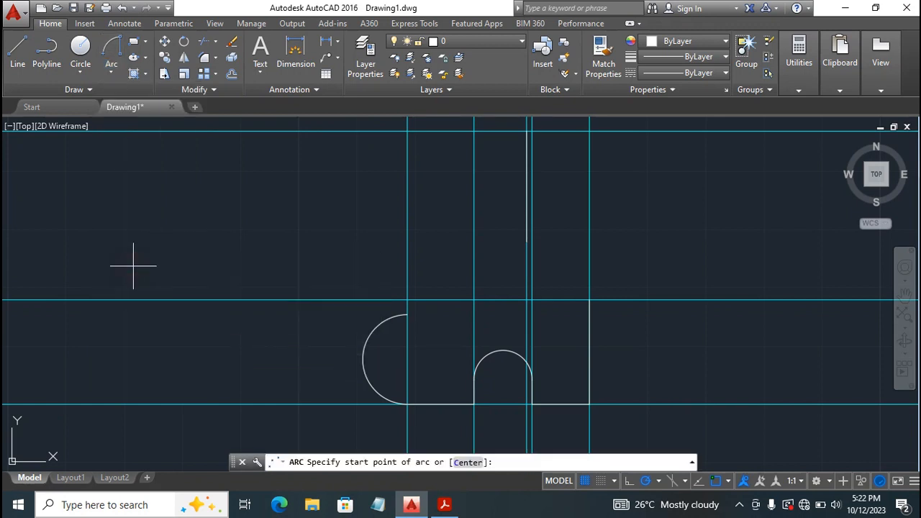
click(526, 243)
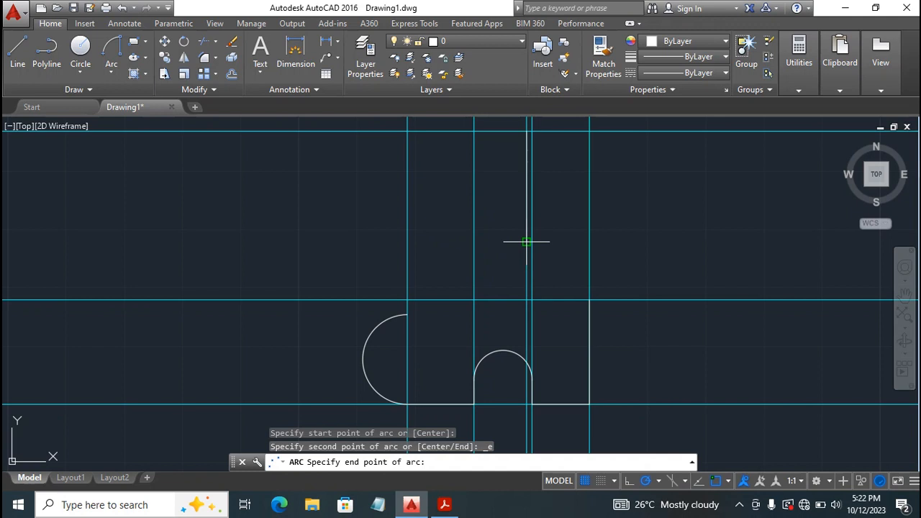
click(590, 299)
text(r)
key(Return)
text(8.9)
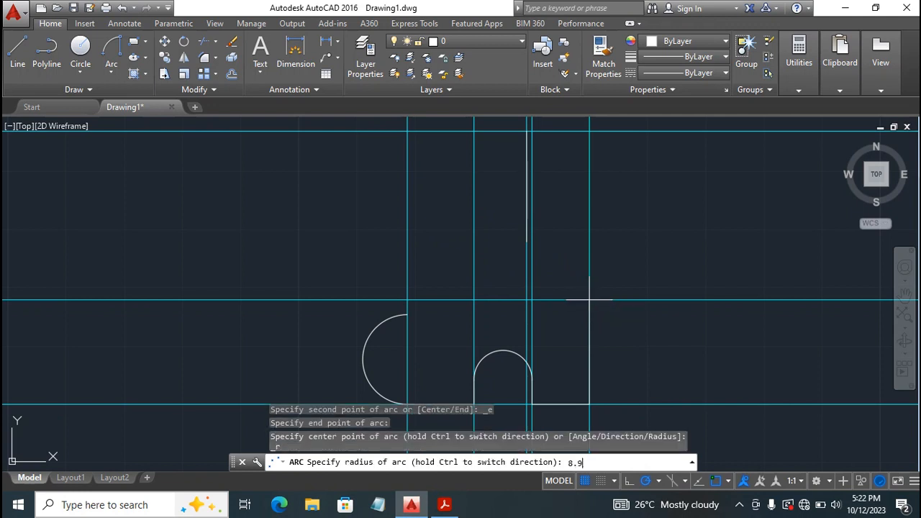
key(Return)
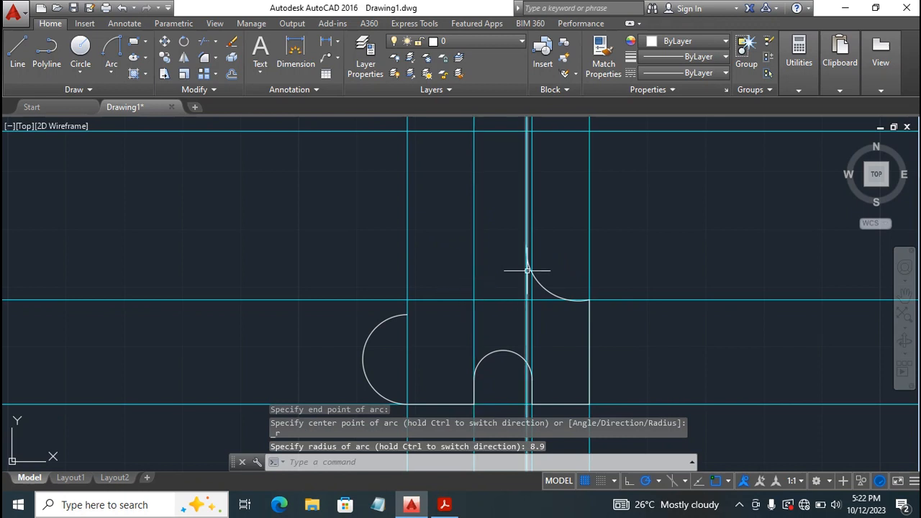
Delete the inward-curving 8.9 radius arc between the two vertical lines
click(544, 290)
mouse_move(543, 288)
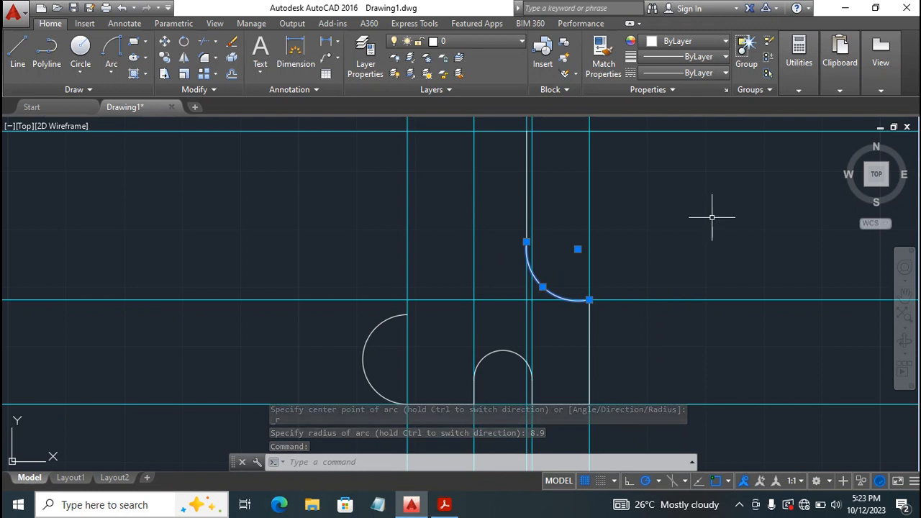
key(Delete)
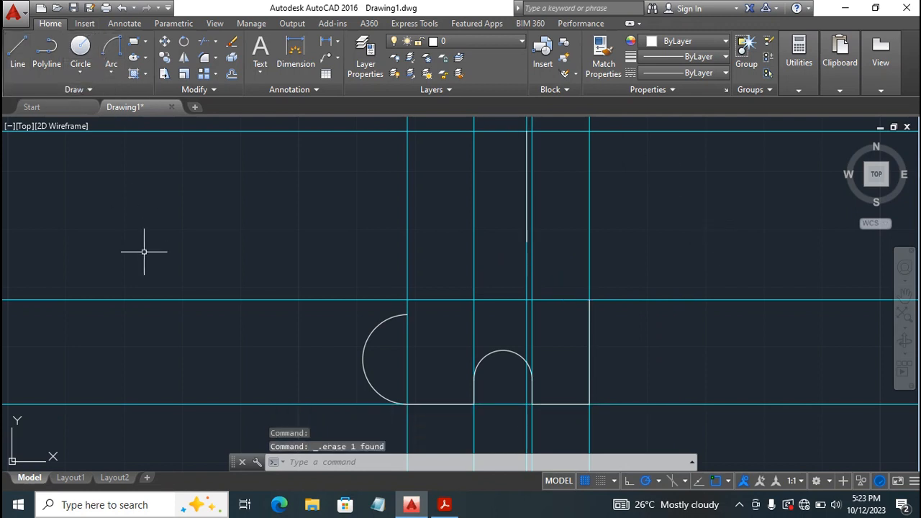
Draw a Start, End, Radius arc of 8.9 from the right edge's top to the lower end of the 19.1 line
click(111, 75)
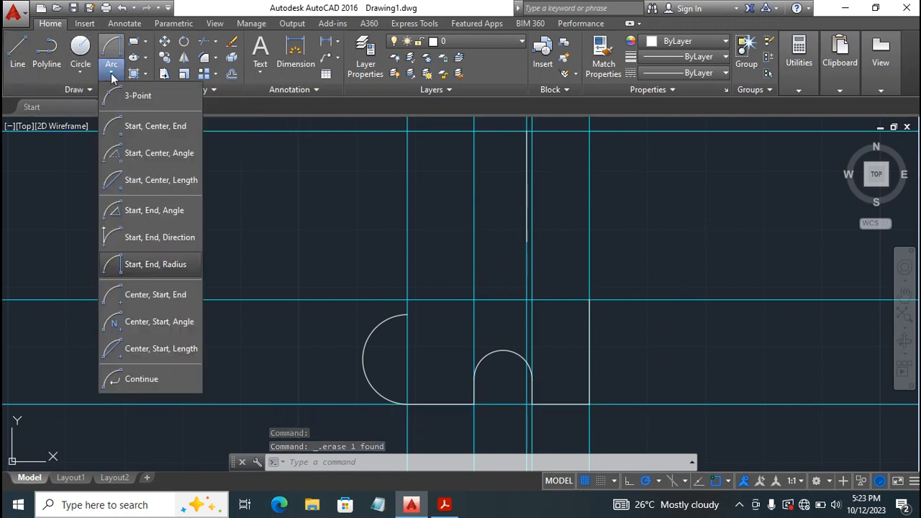
click(146, 266)
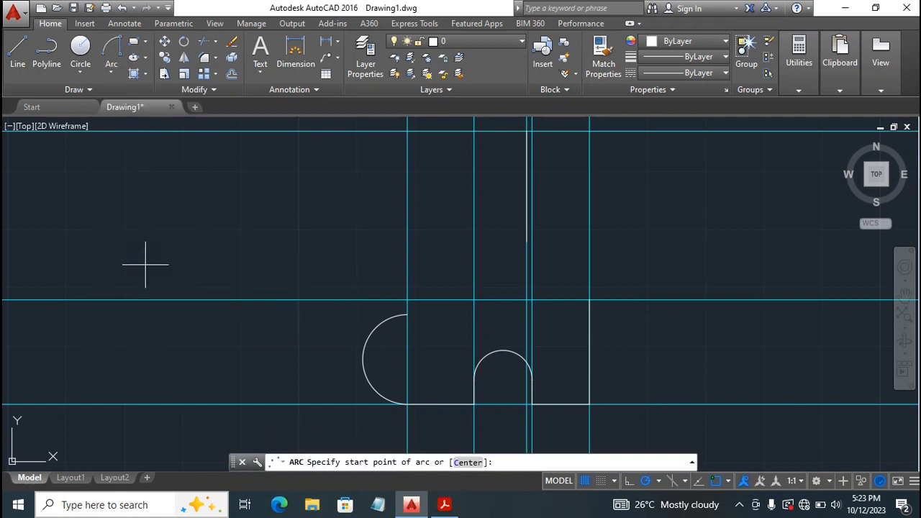
click(589, 300)
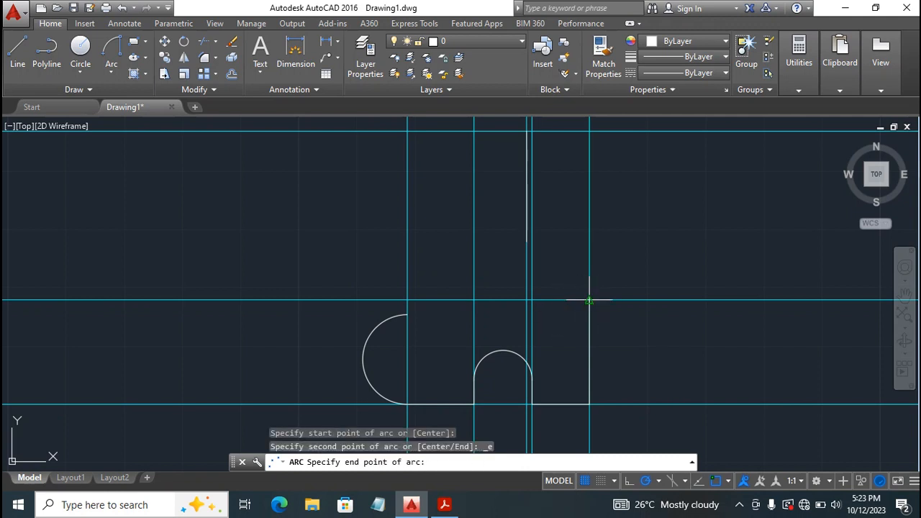
click(527, 242)
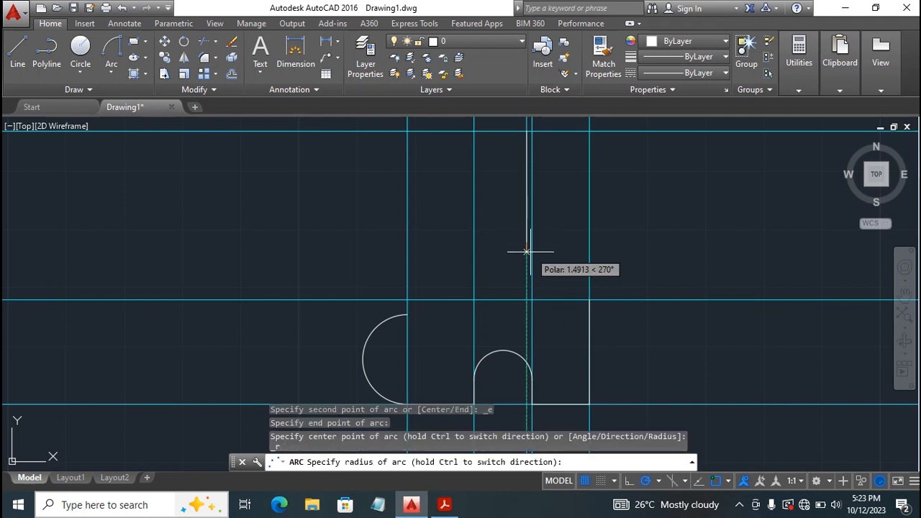
text(8)
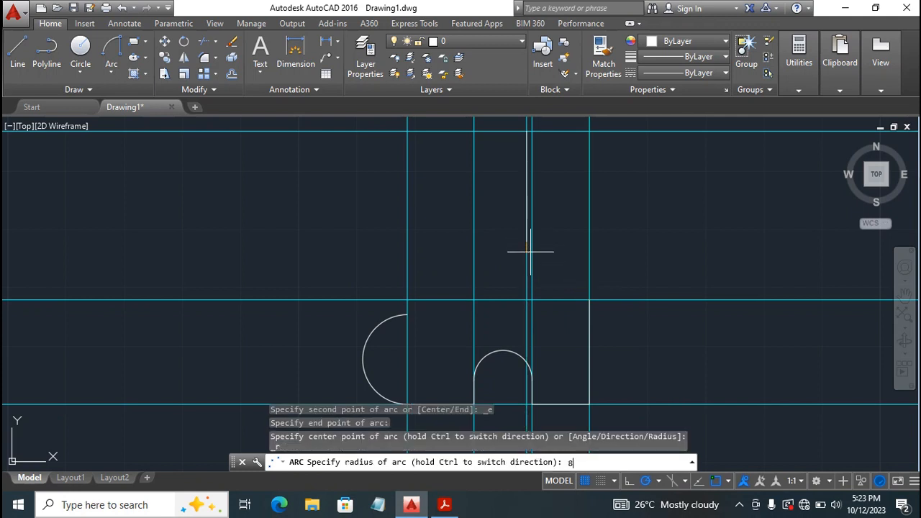
text(.9)
key(Return)
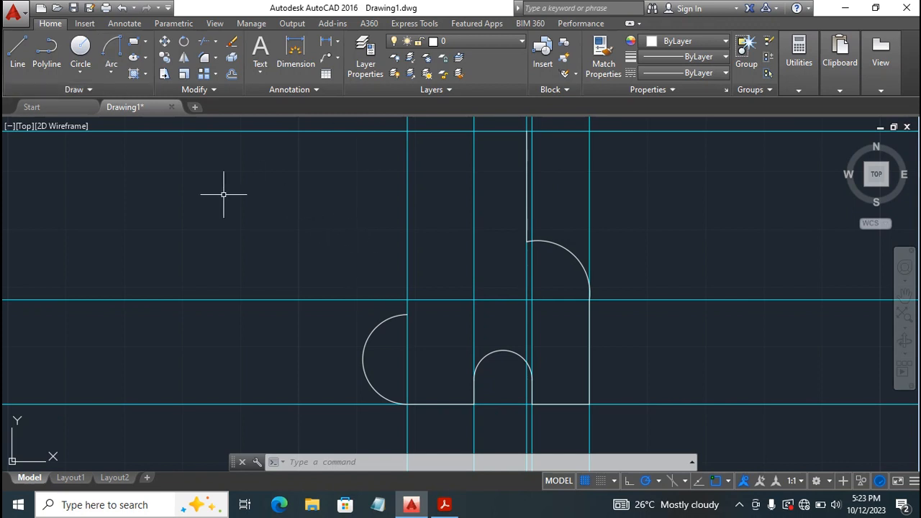
Fillet the corner between the 19.1 vertical line and the 8.9 radius arc with radius 2
click(203, 59)
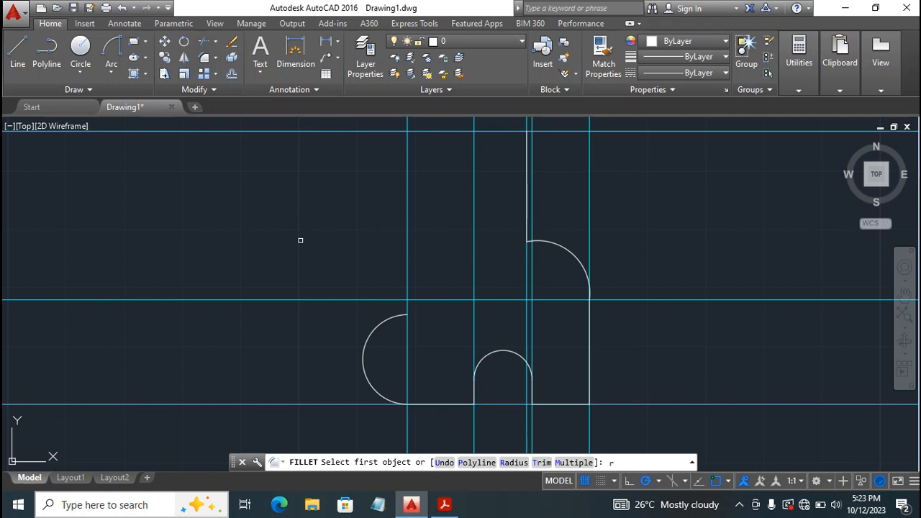
key(Return)
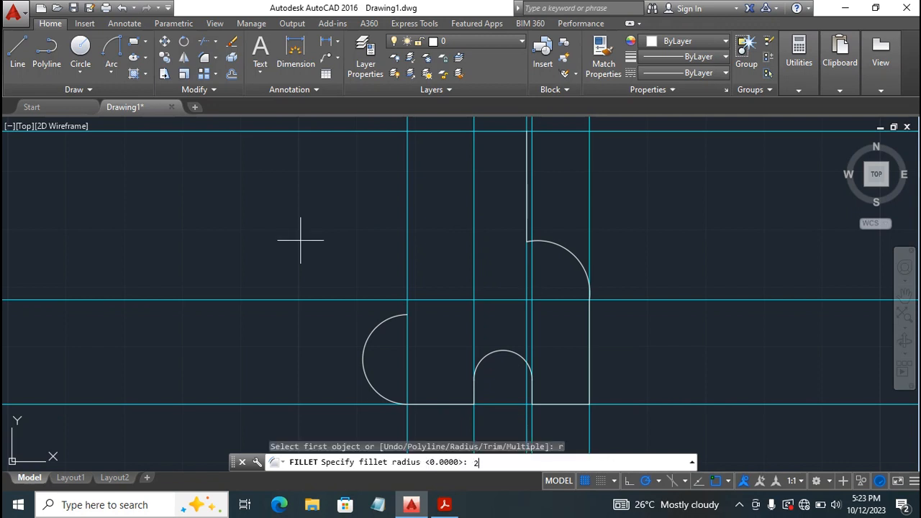
key(Return)
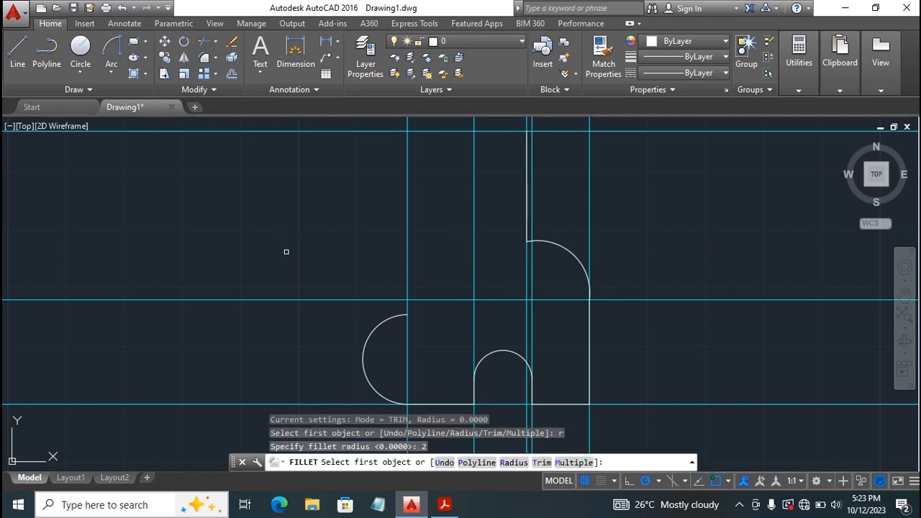
click(525, 223)
click(552, 243)
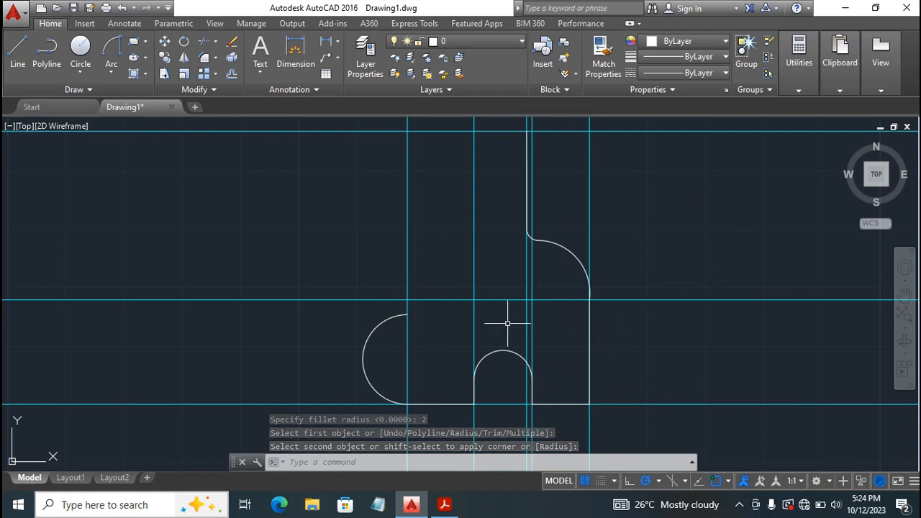
Check the profile's top end in the PDF, then draw a 3-unit line in AutoCAD leftward from the 19.1 line's upper end
click(445, 506)
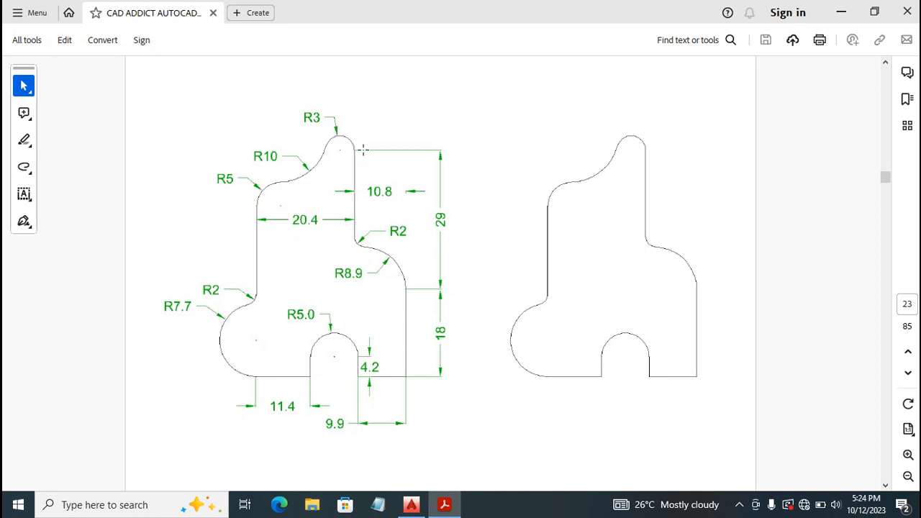
click(405, 508)
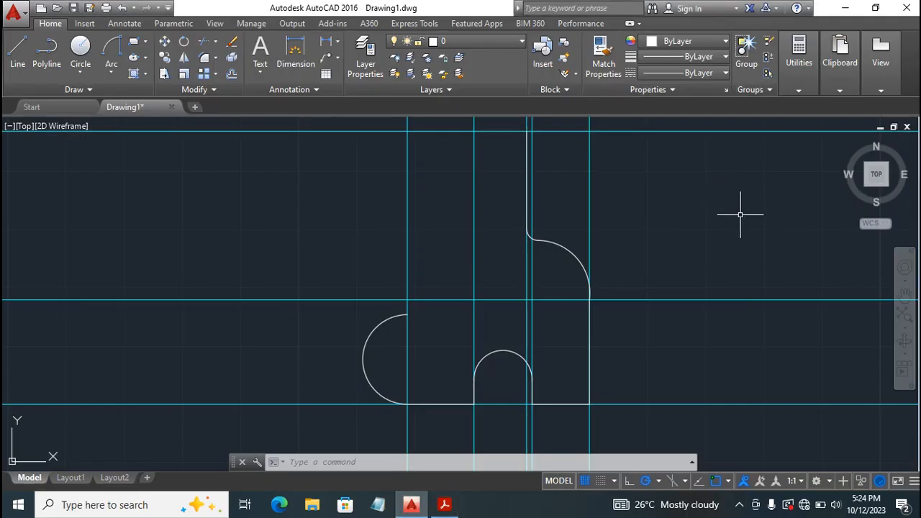
click(905, 295)
drag(485, 190, 480, 242)
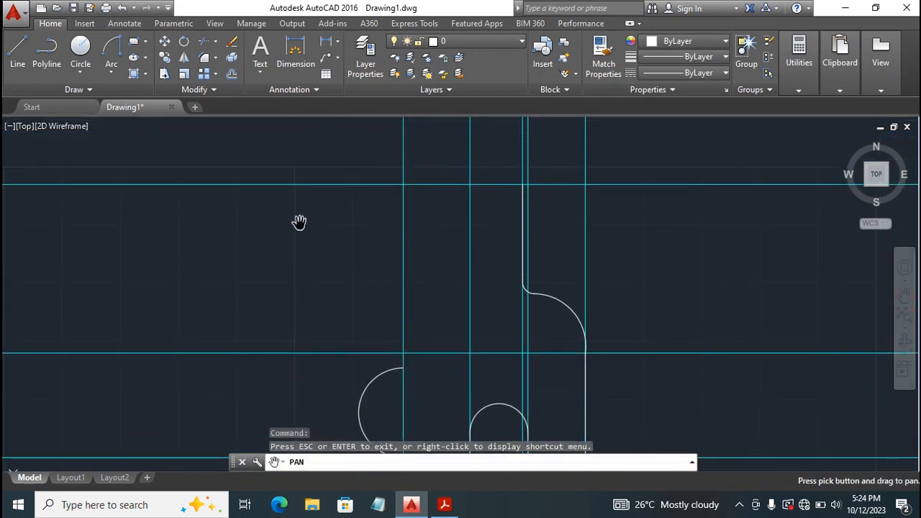
key(Escape)
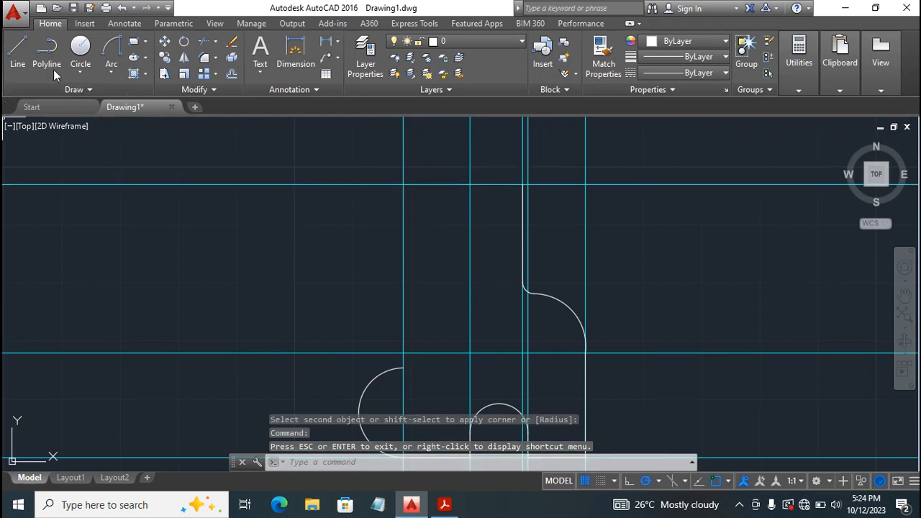
click(17, 47)
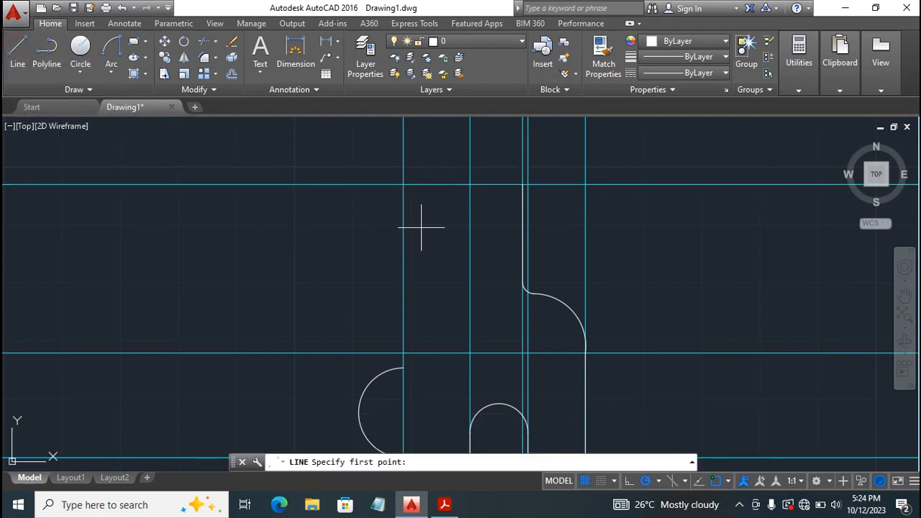
click(523, 184)
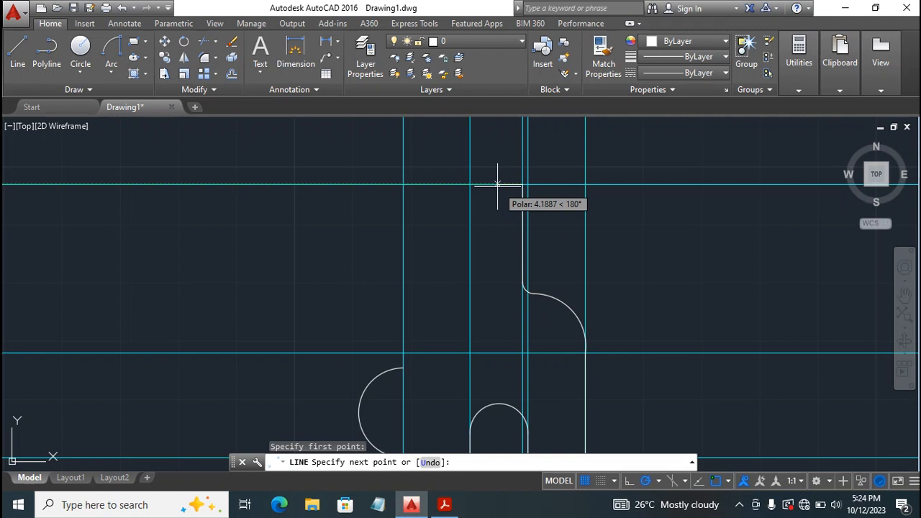
text(3)
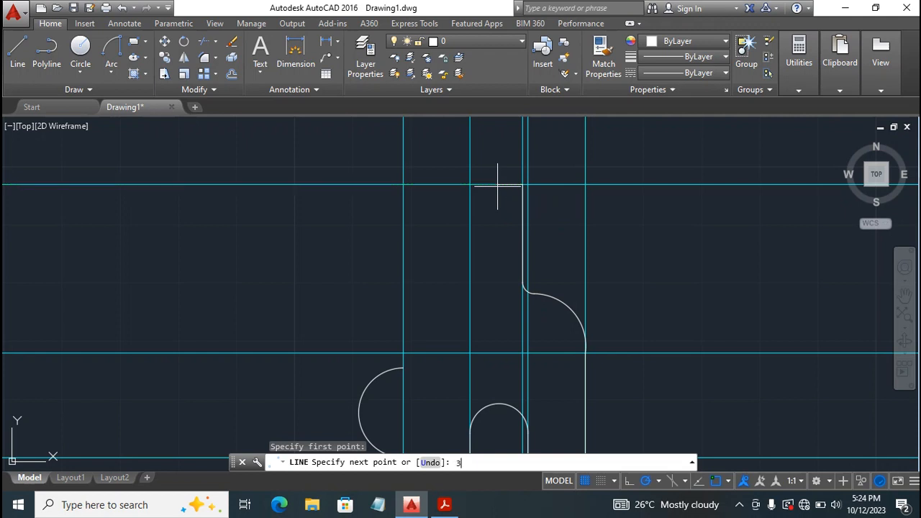
key(Return)
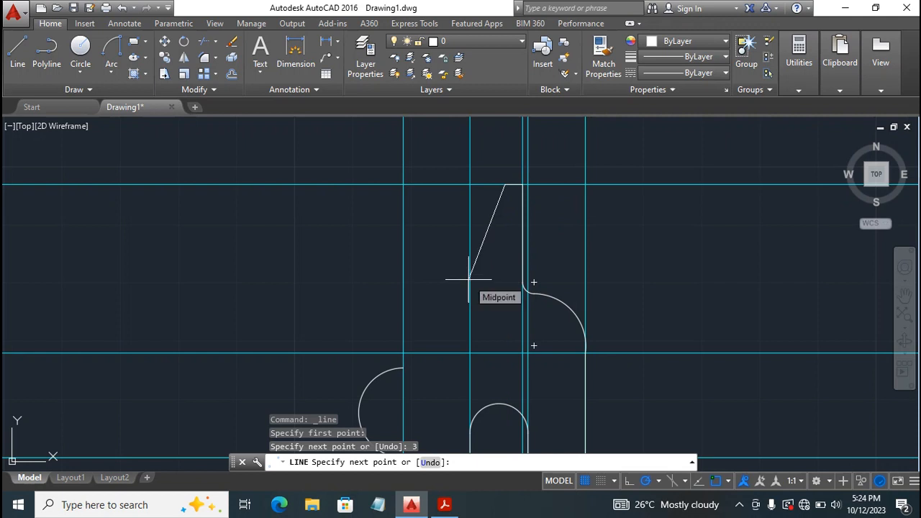
key(Escape)
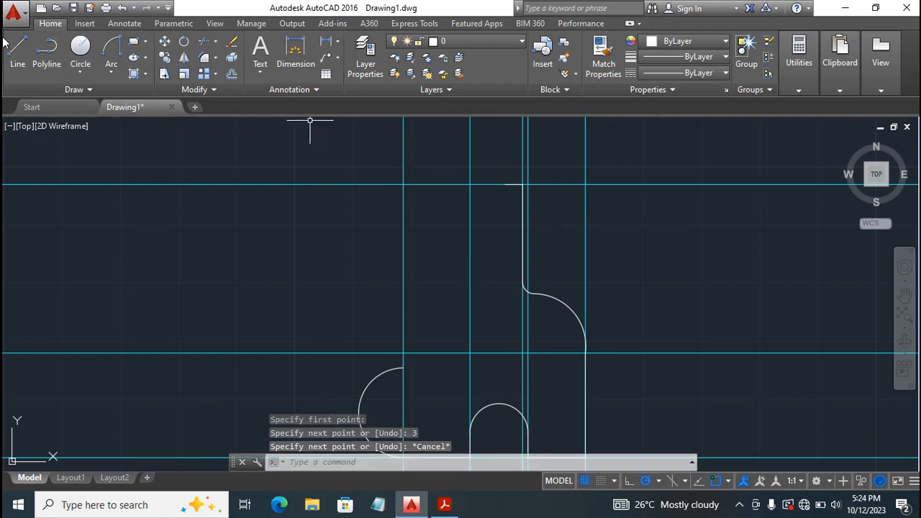
Draw a circle of radius 3 centred on the left end of the short 3-unit line at the profile's top
click(80, 48)
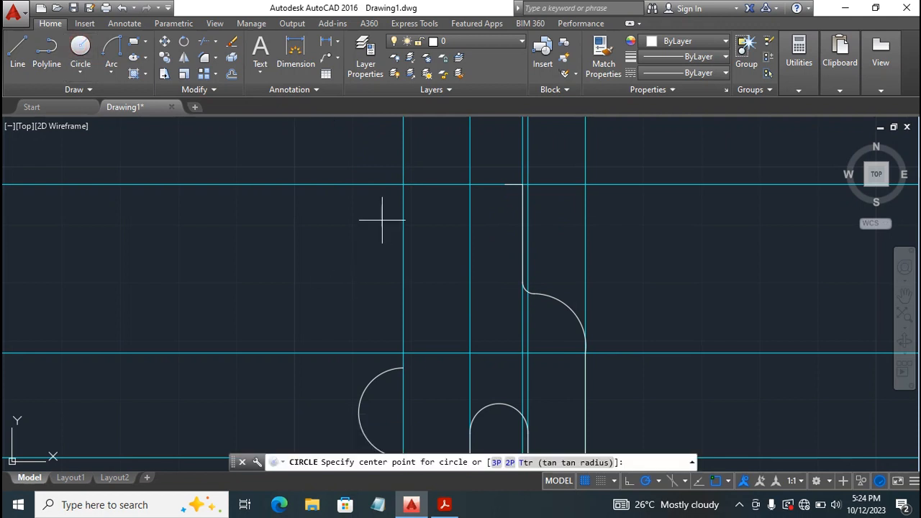
click(504, 185)
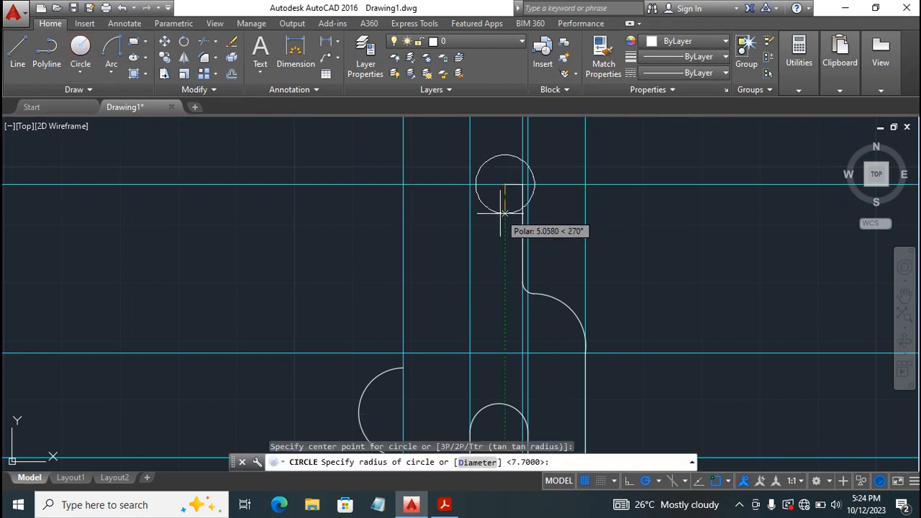
text(3)
key(Return)
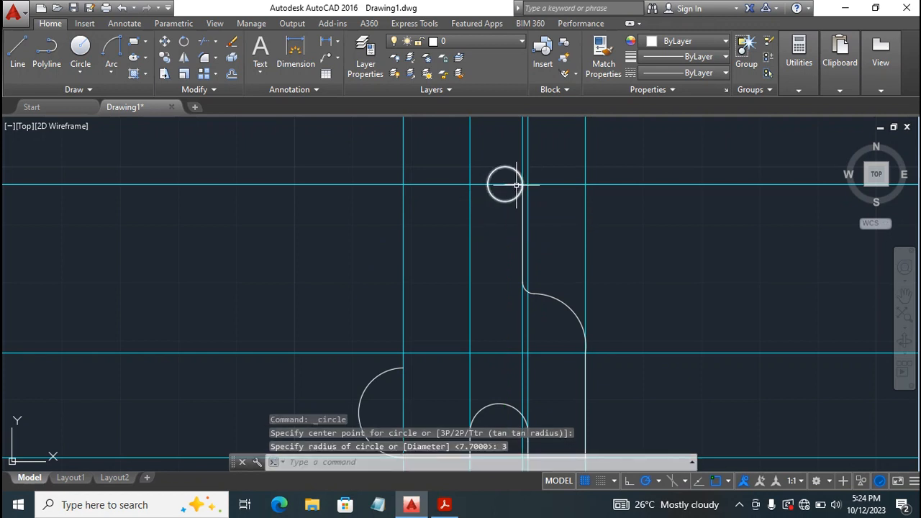
Stretch the short horizontal line's left end to the left quadrant of the radius 3 circle
click(511, 184)
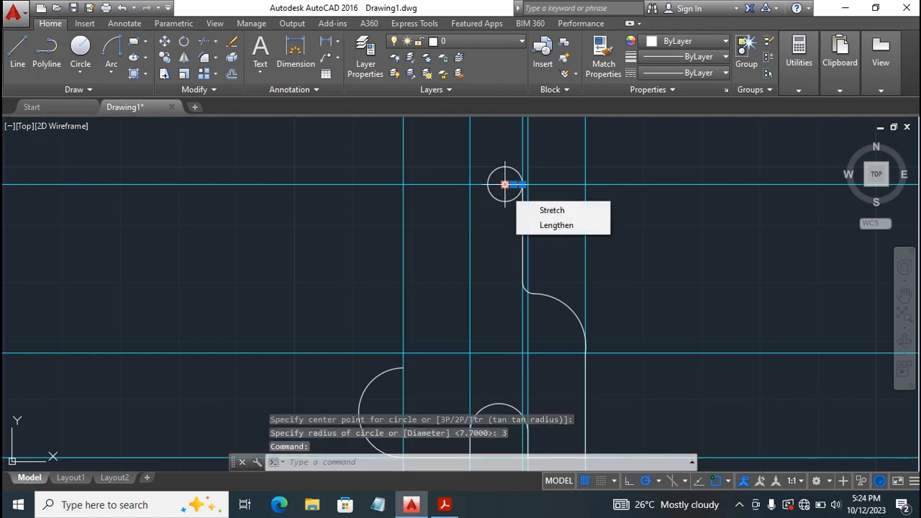
click(504, 184)
click(489, 185)
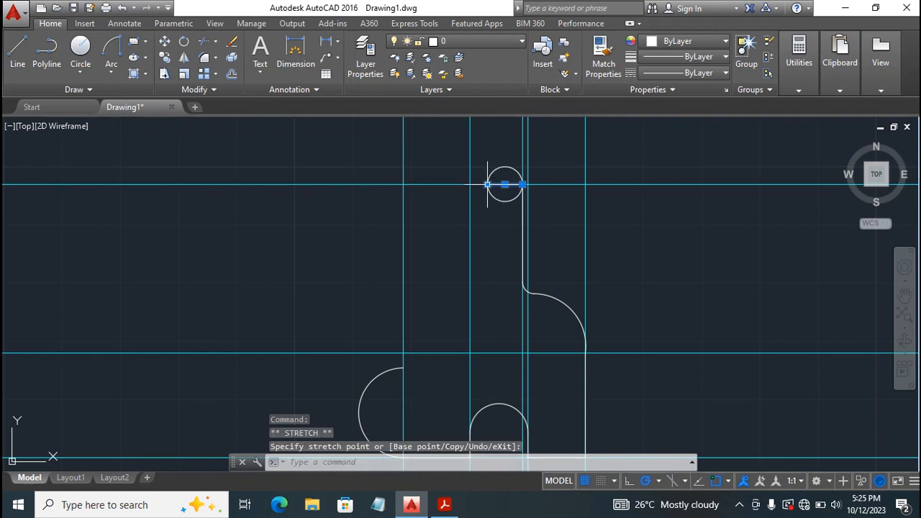
key(Escape)
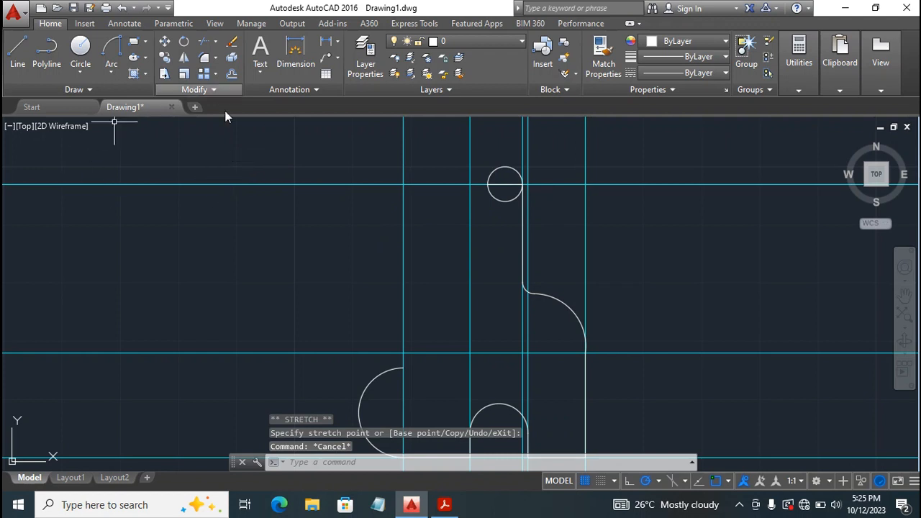
Trim away the lower half of the radius 3 circle and delete the horizontal line across its diameter
click(203, 41)
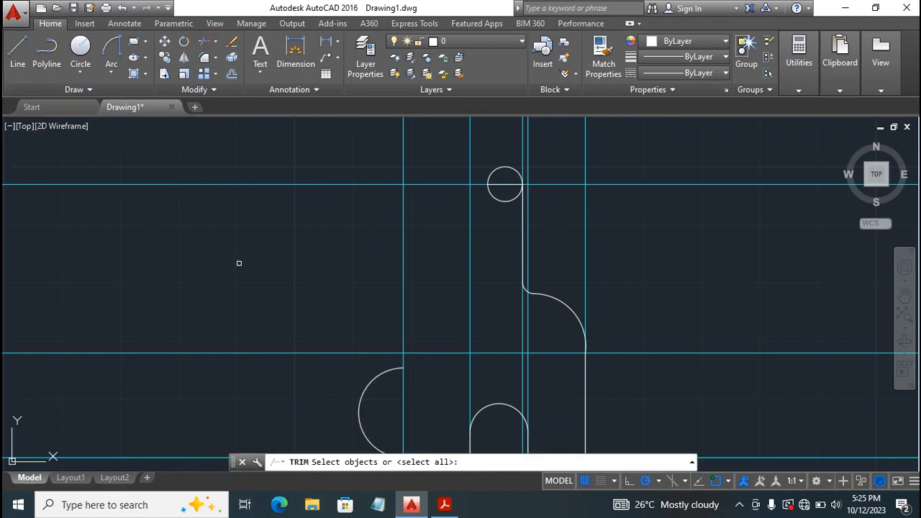
key(Return)
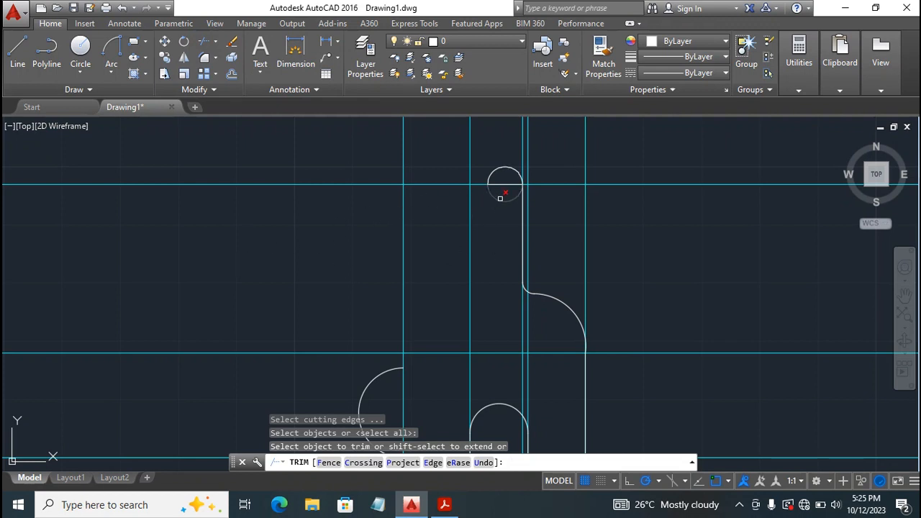
click(500, 198)
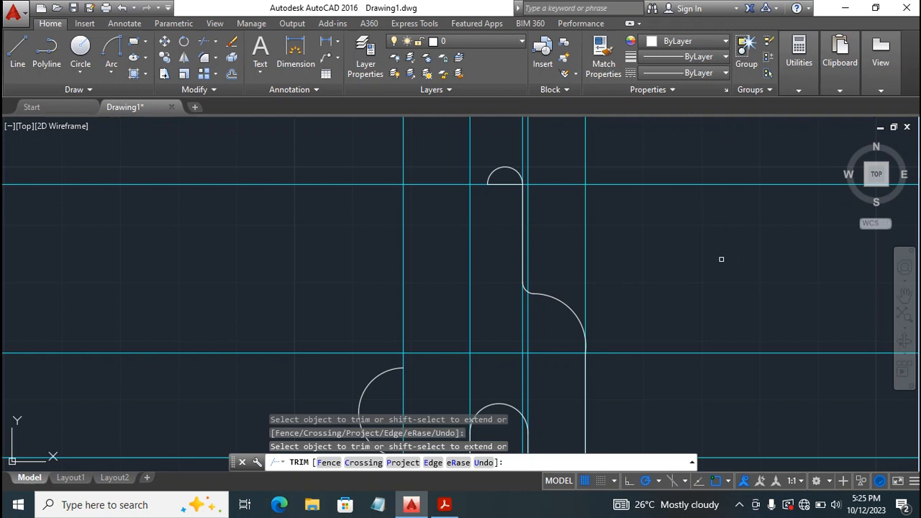
key(Escape)
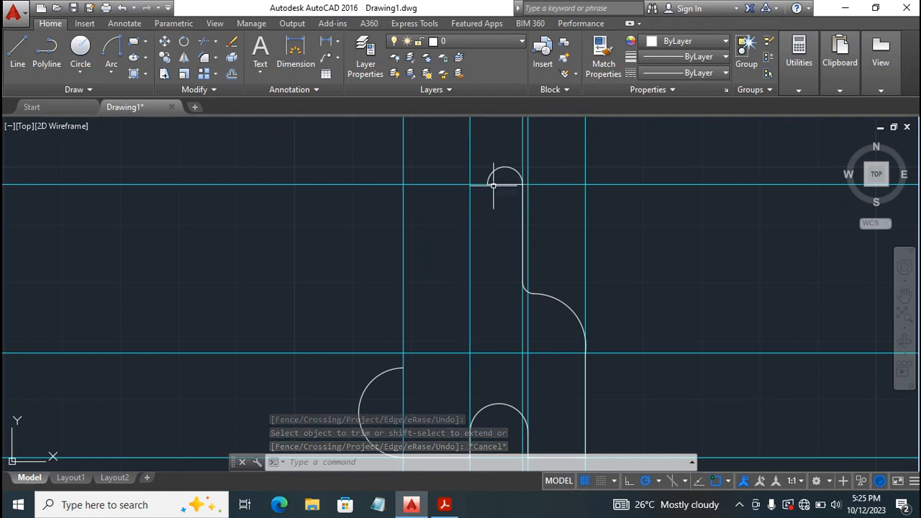
click(501, 185)
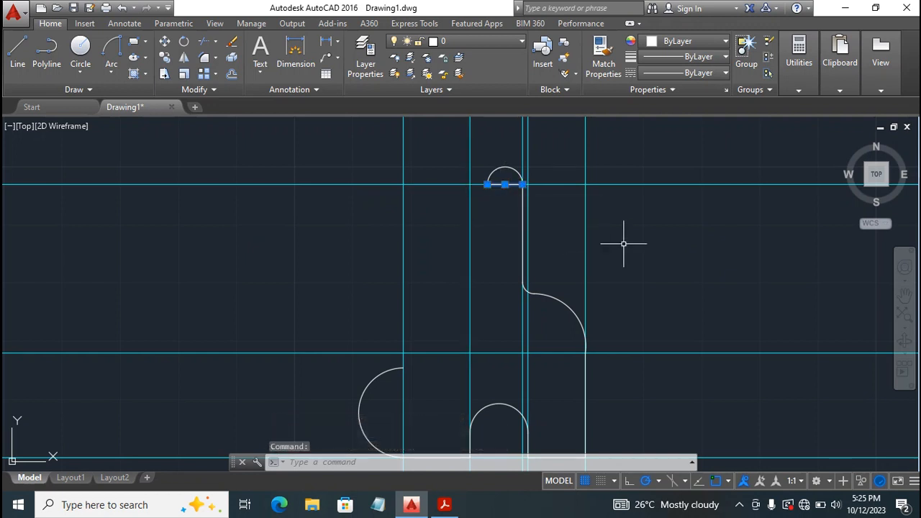
key(Delete)
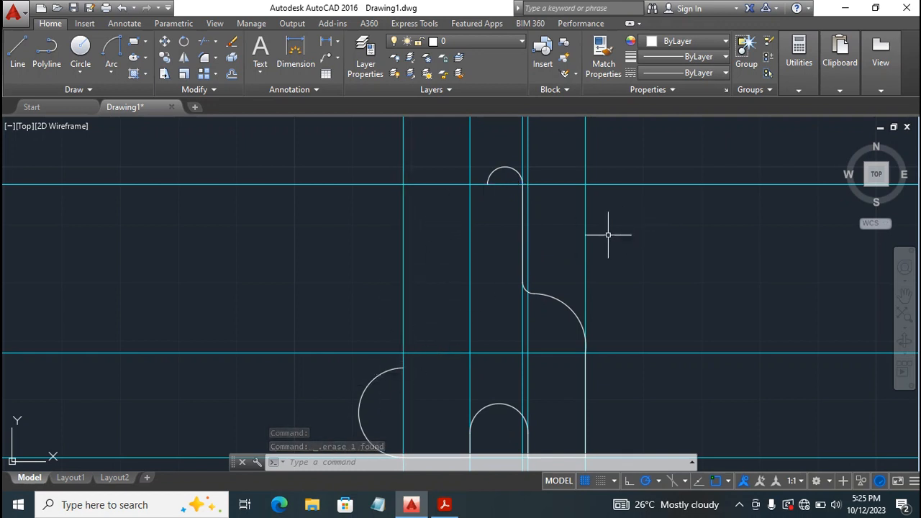
Check the profile's width in the PDF, then in AutoCAD offset the construction line through the 19.1 line 20.4 units to the left
click(445, 509)
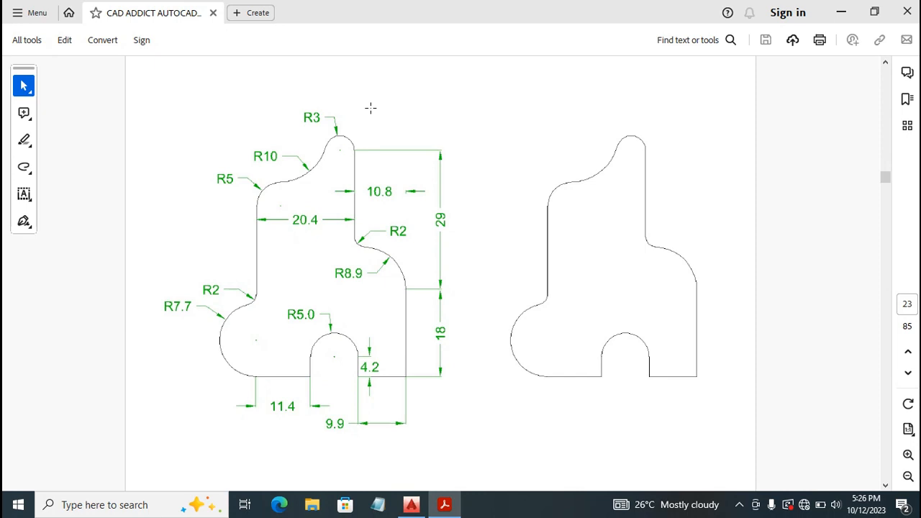
click(411, 504)
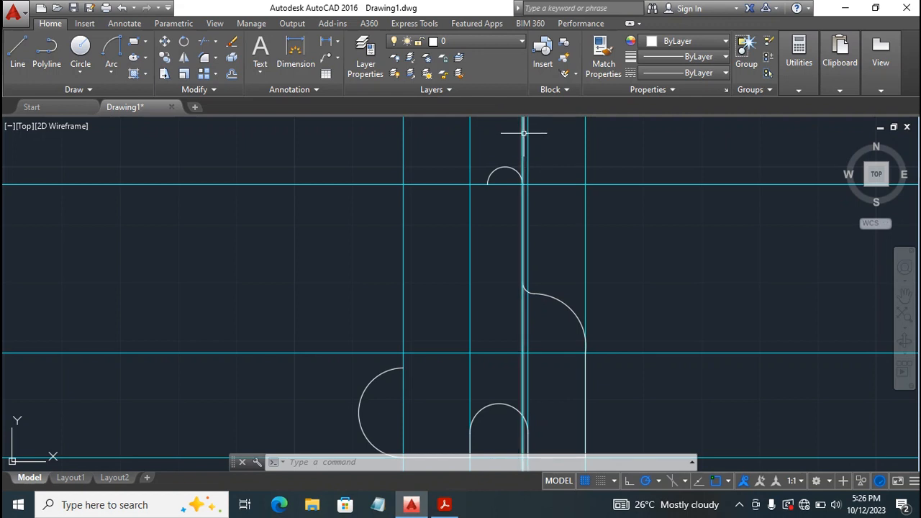
mouse_move(524, 133)
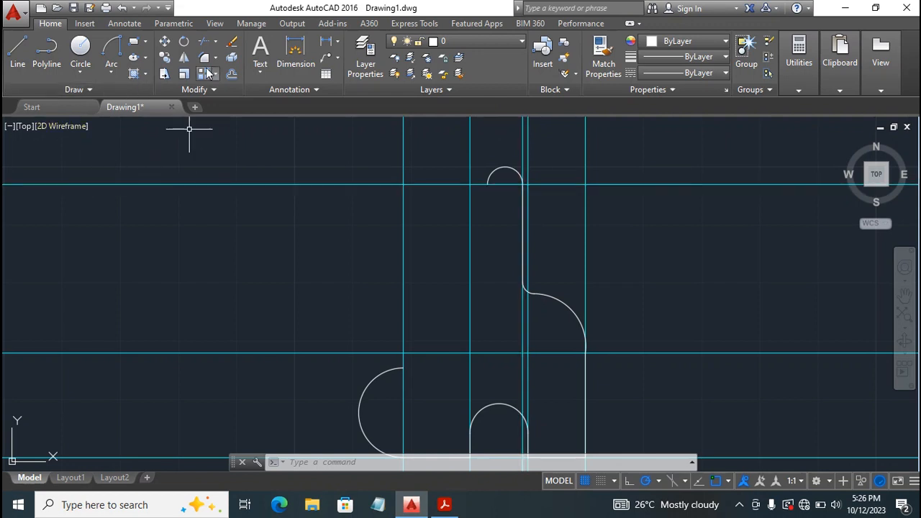
click(231, 74)
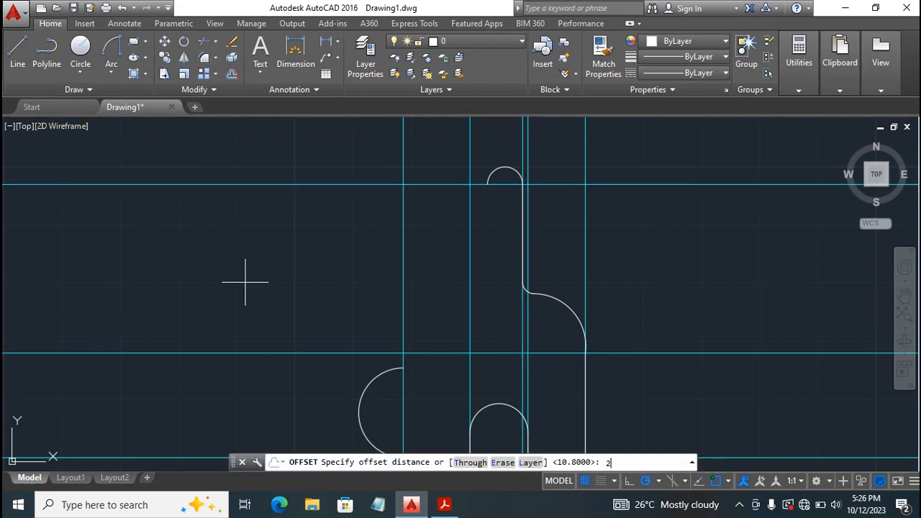
key(Return)
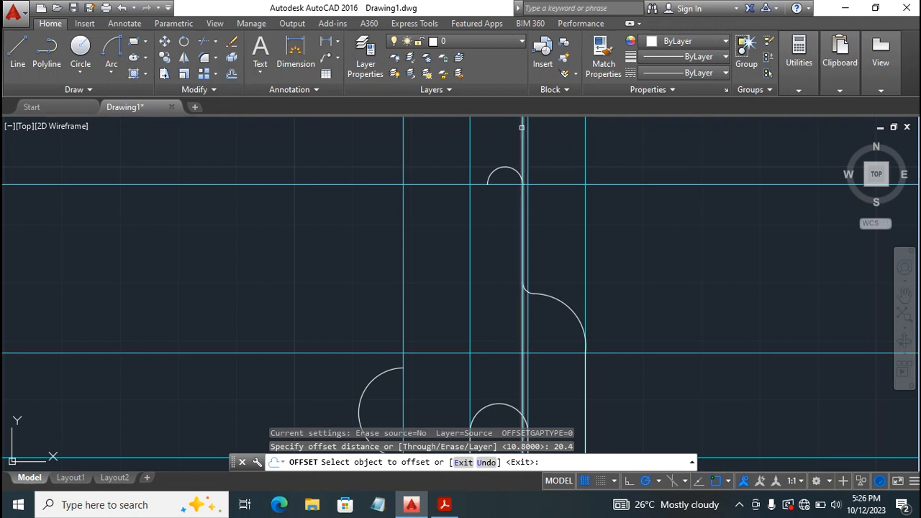
click(522, 127)
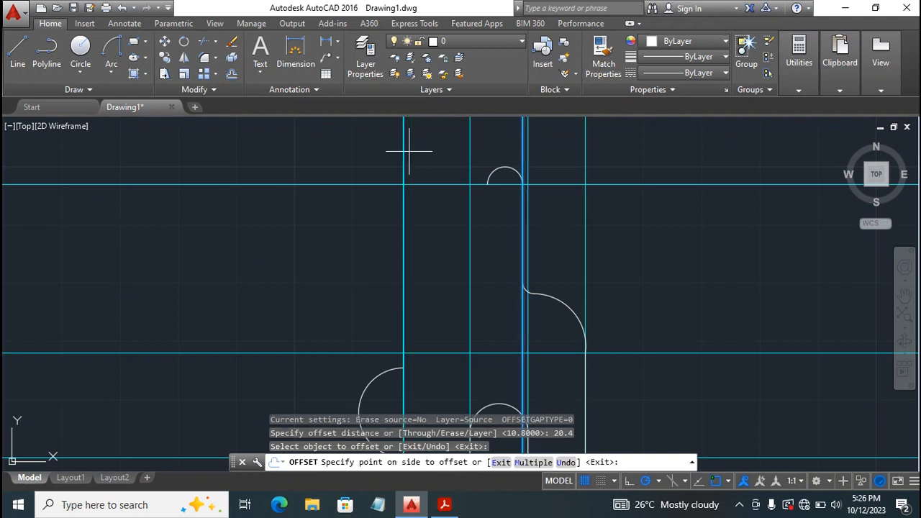
click(348, 164)
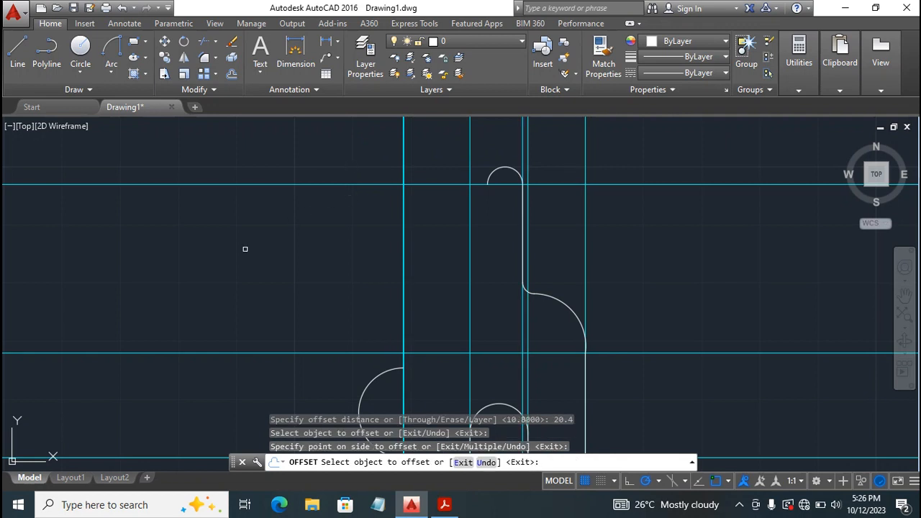
key(Escape)
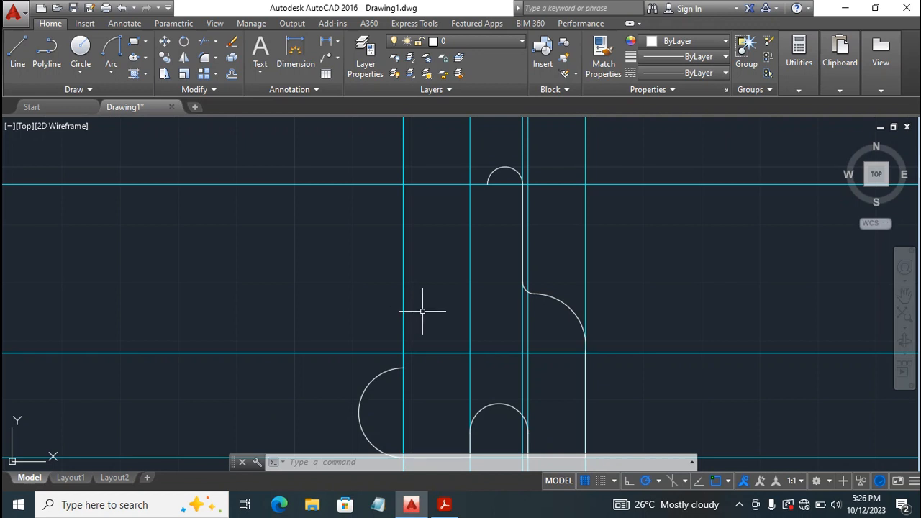
Check the PDF, then in AutoCAD draw a line from the 7.7 arc's upper end to the offset construction line and 20.1 units upward
scroll(423, 311, up, 2)
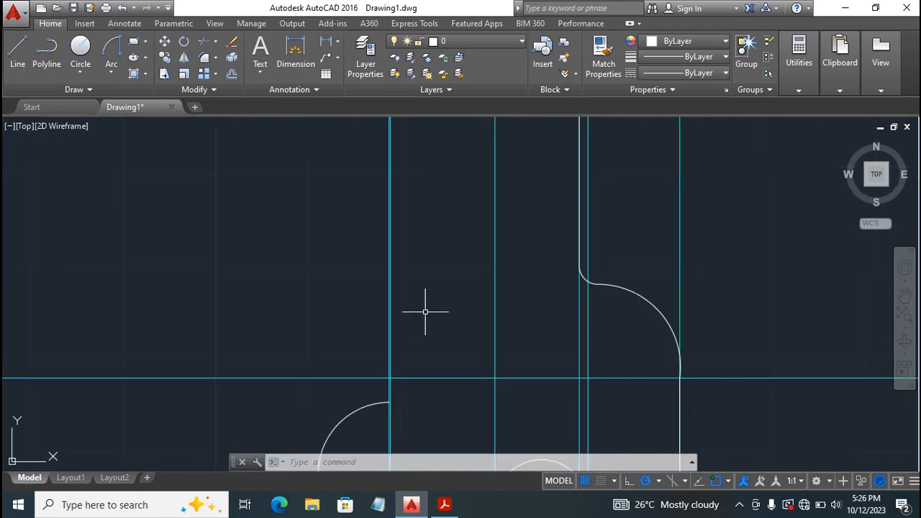
click(908, 301)
drag(633, 236, 649, 260)
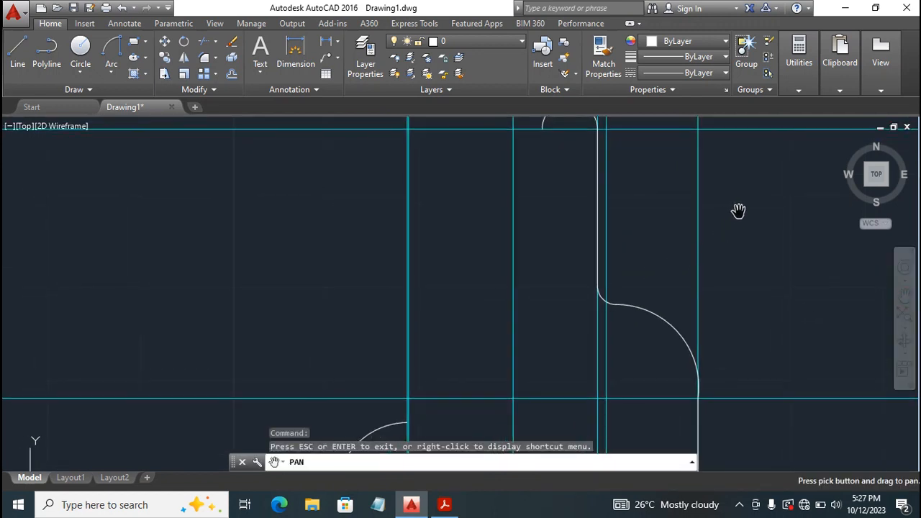
key(Escape)
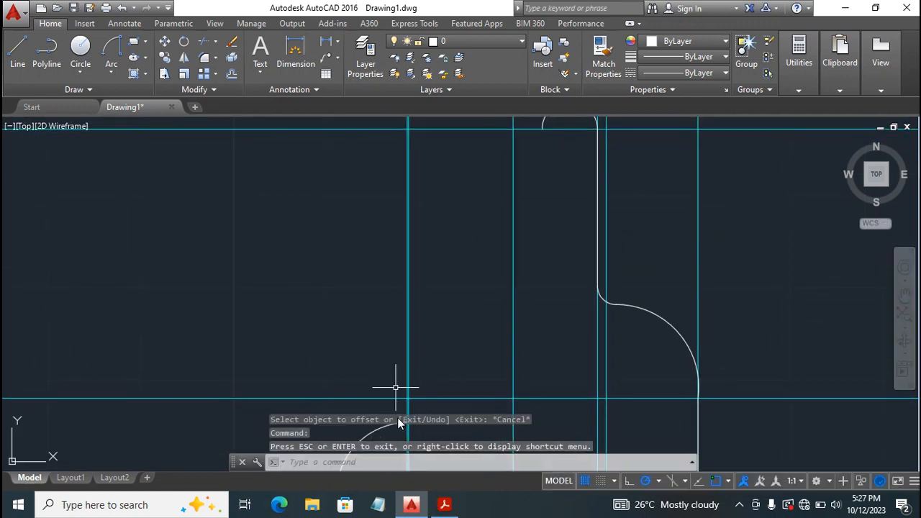
click(444, 504)
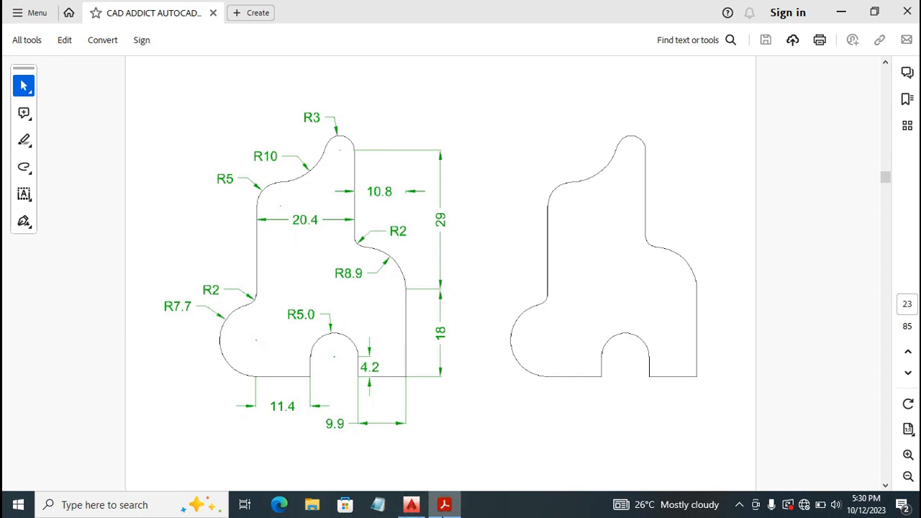
mouse_move(445, 511)
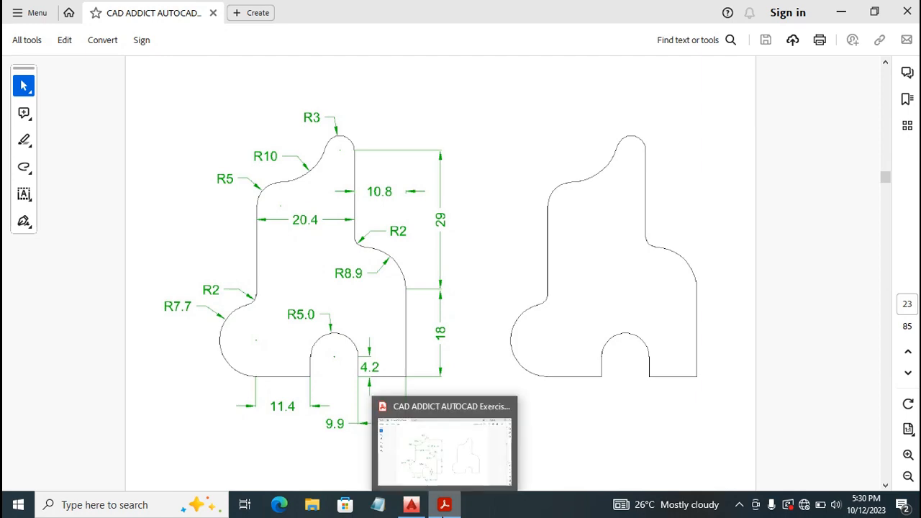
click(415, 507)
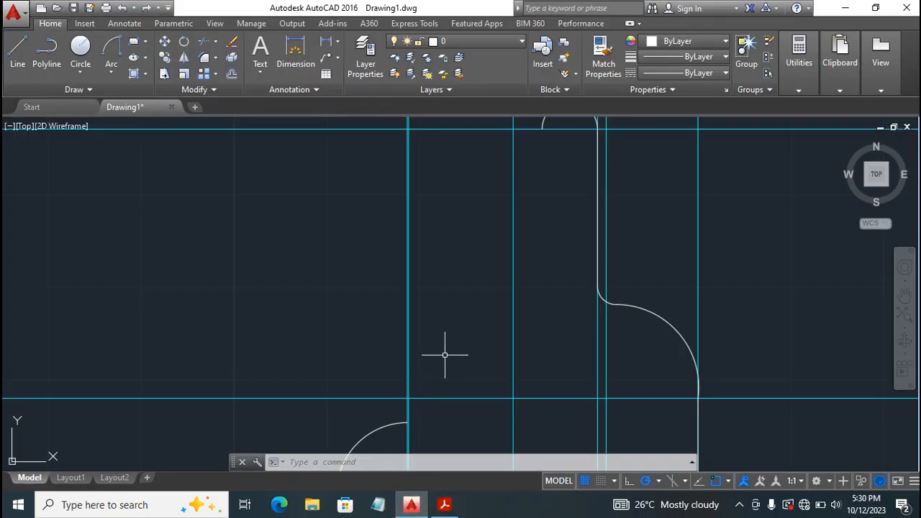
click(16, 54)
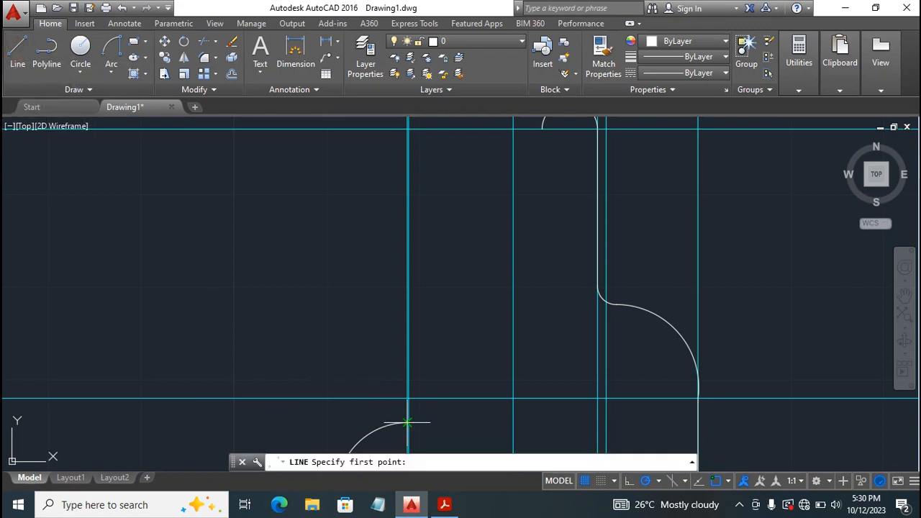
click(407, 423)
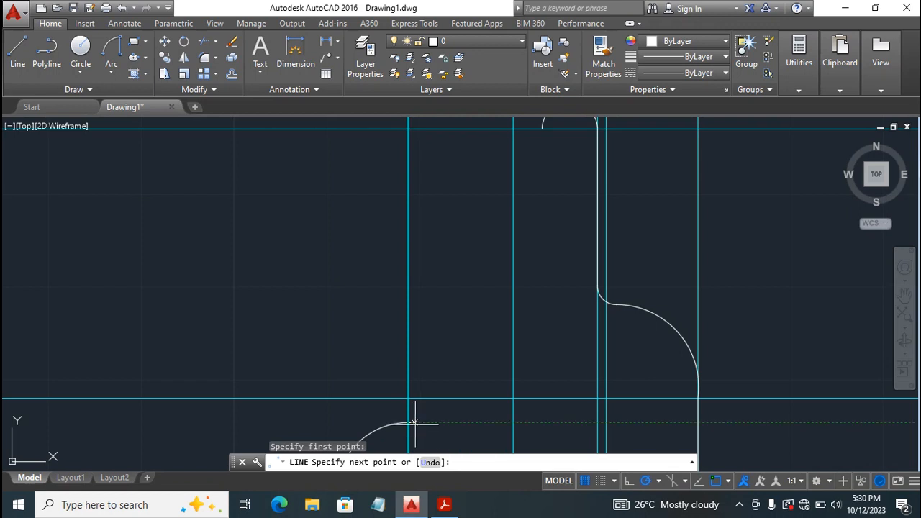
click(409, 423)
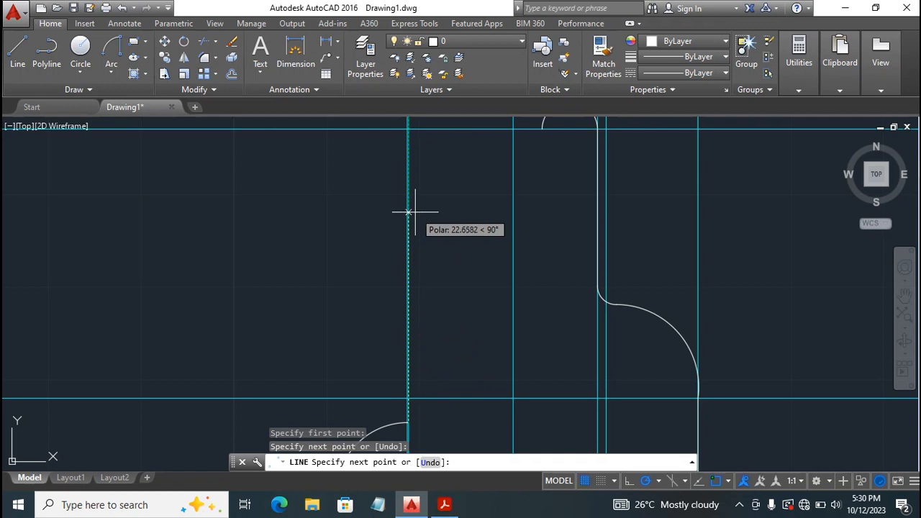
text(20.1)
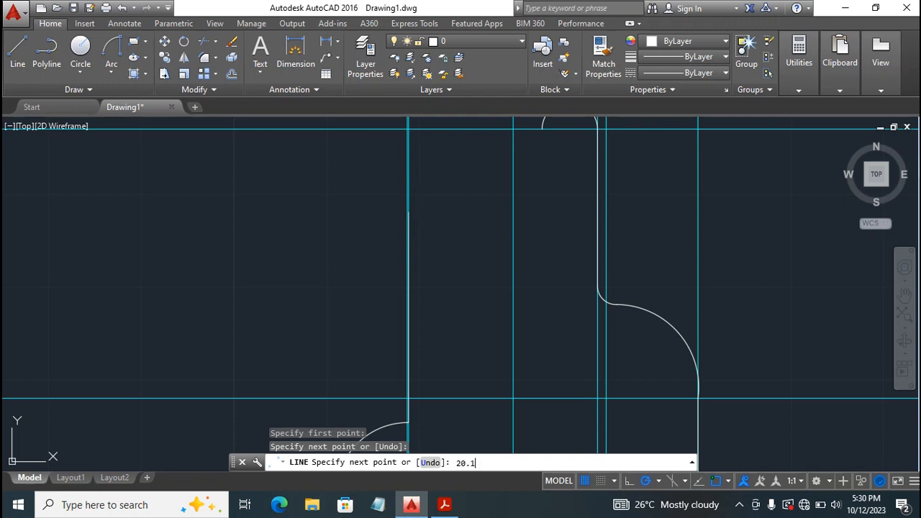
key(Return)
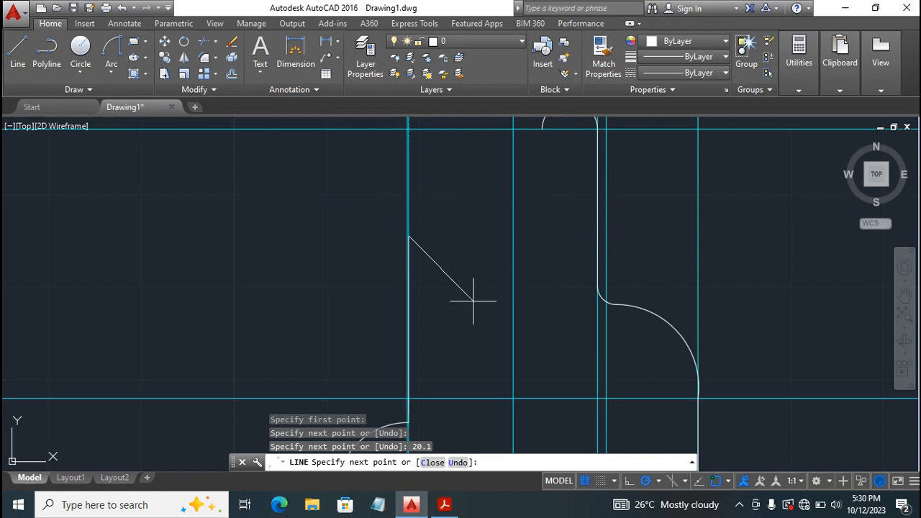
key(Escape)
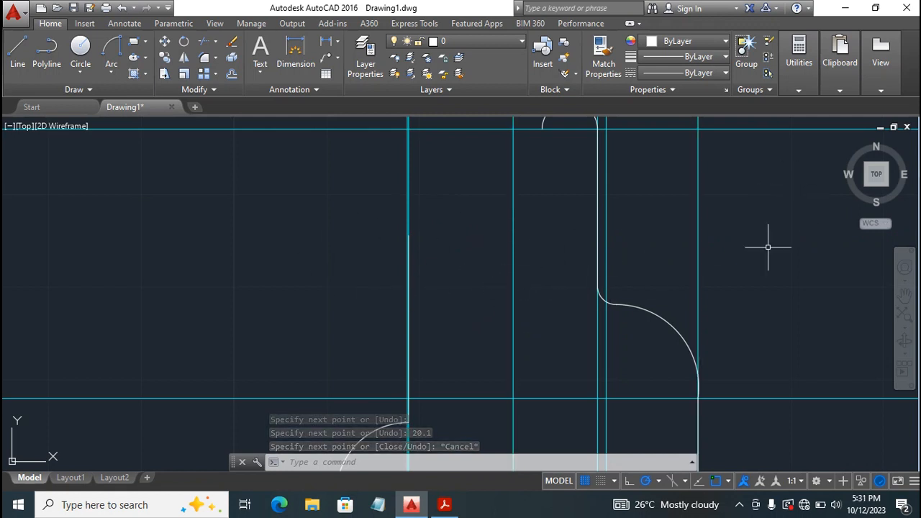
Check the radius 5 corner in the PDF, then in AutoCAD draw a 5-unit horizontal line rightward from the 20.1 line's upper end
click(444, 505)
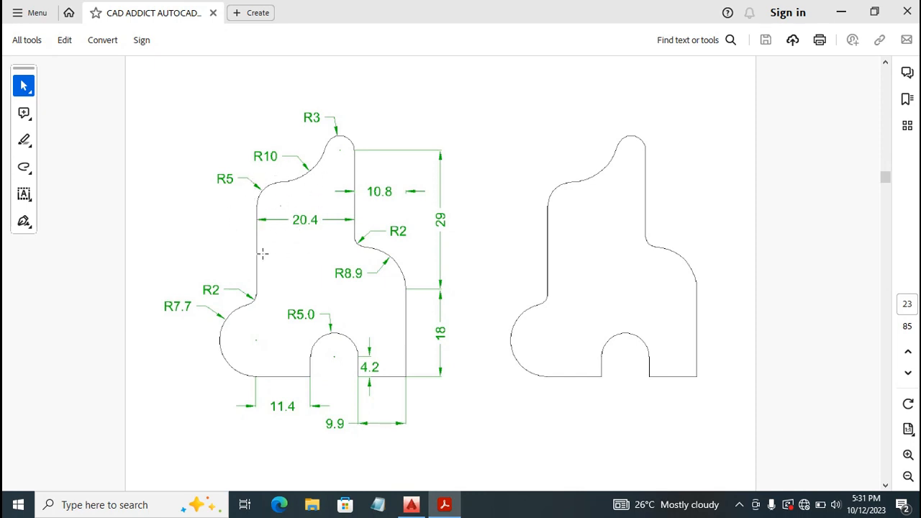
click(411, 504)
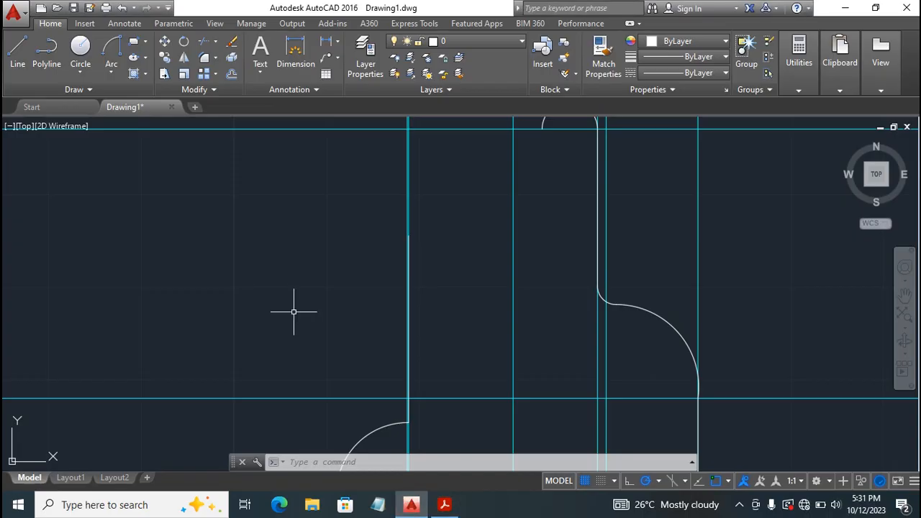
click(17, 49)
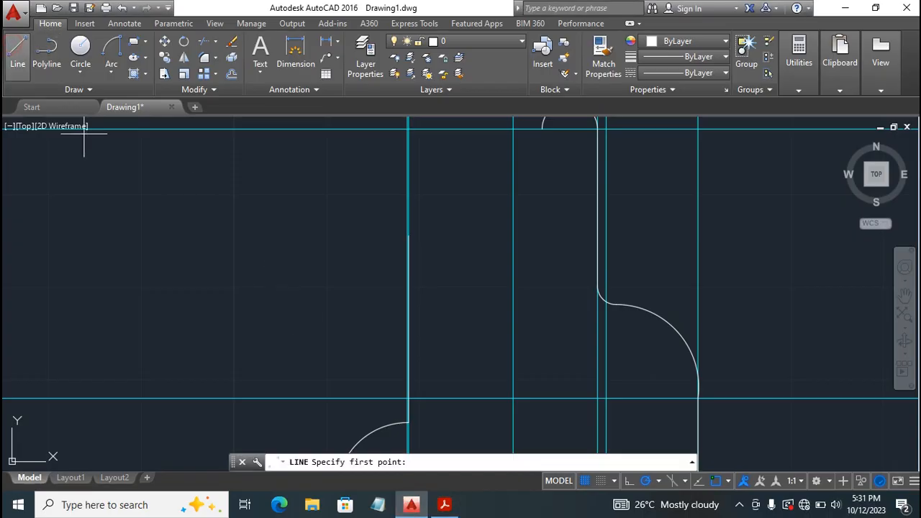
click(408, 235)
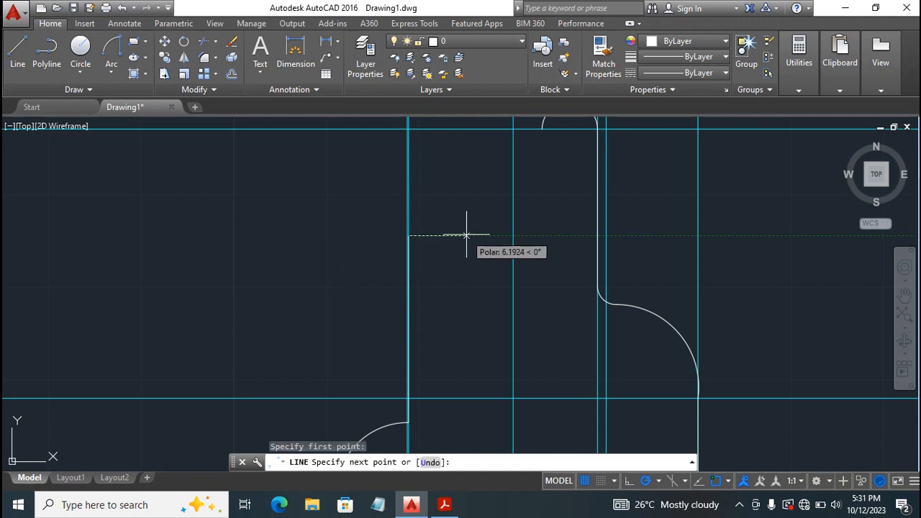
text(5)
key(Return)
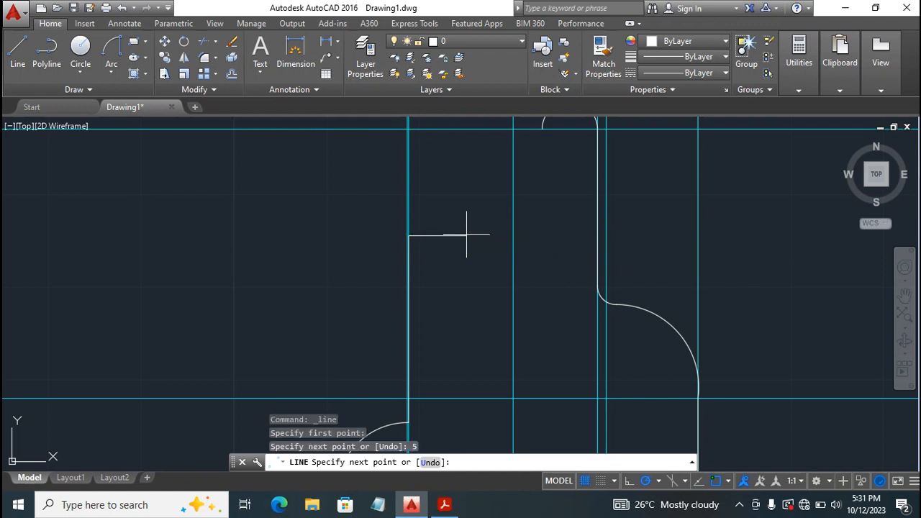
key(Return)
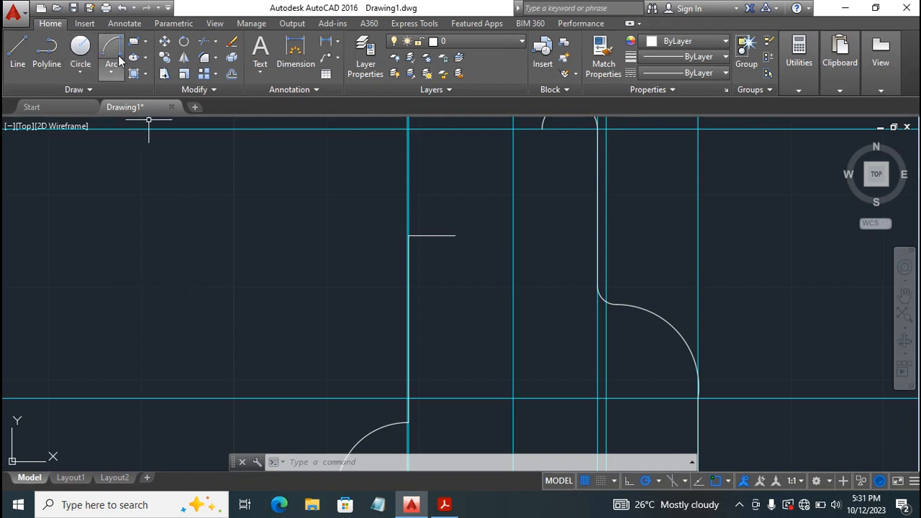
Draw a radius 5 circle centred on the right end of the short horizontal line
click(80, 49)
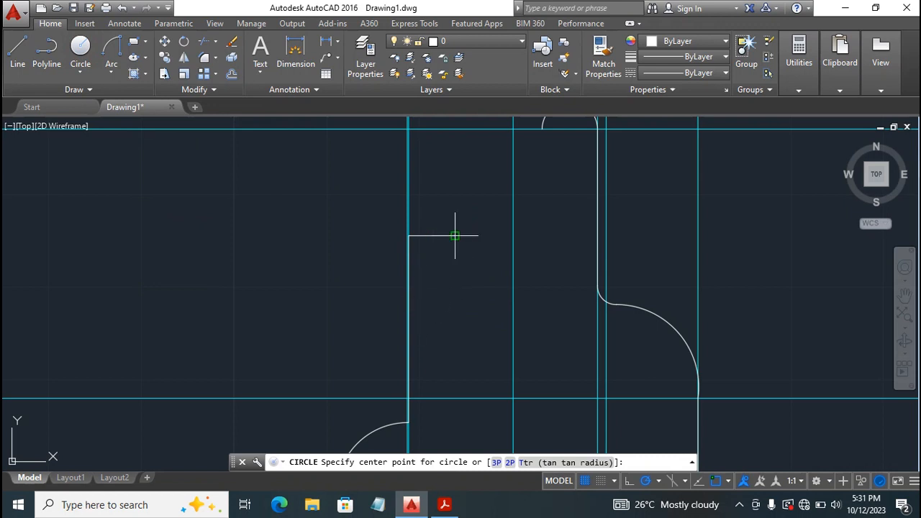
click(455, 237)
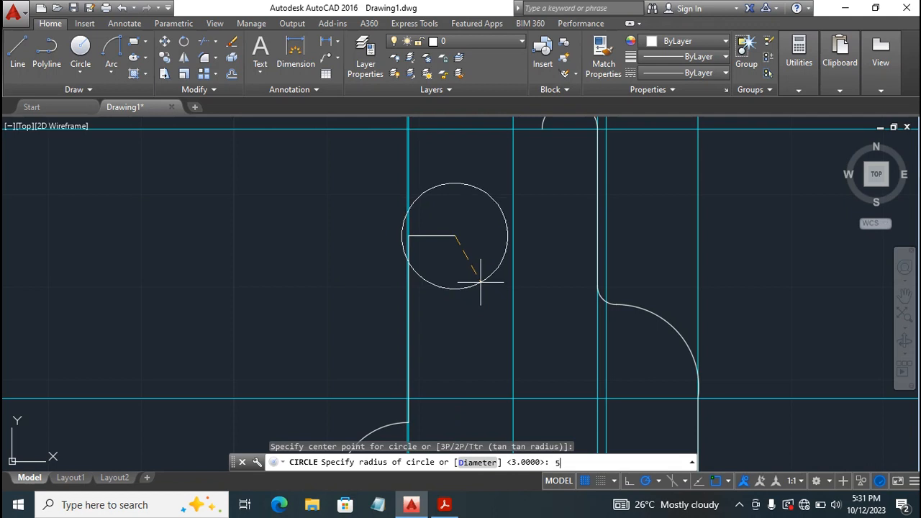
key(Return)
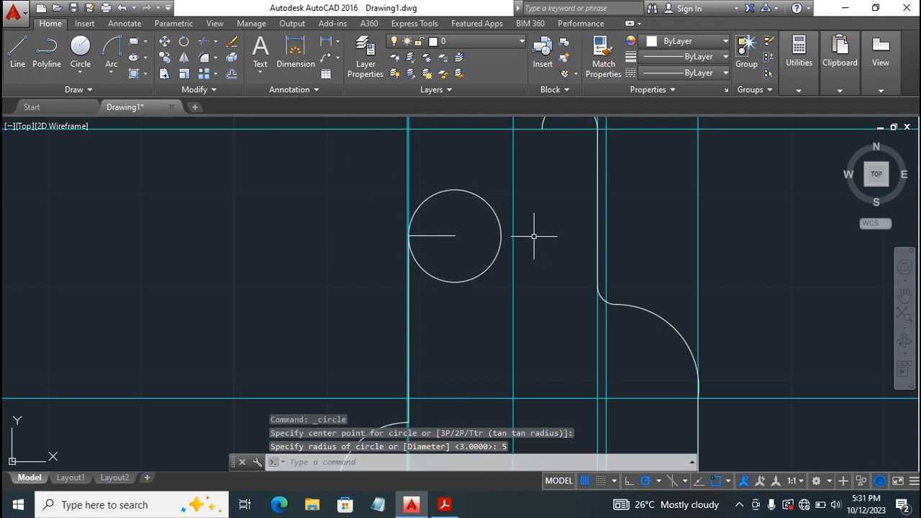
Stretch the short horizontal line's right end to the right quadrant of the radius 5 circle
click(430, 236)
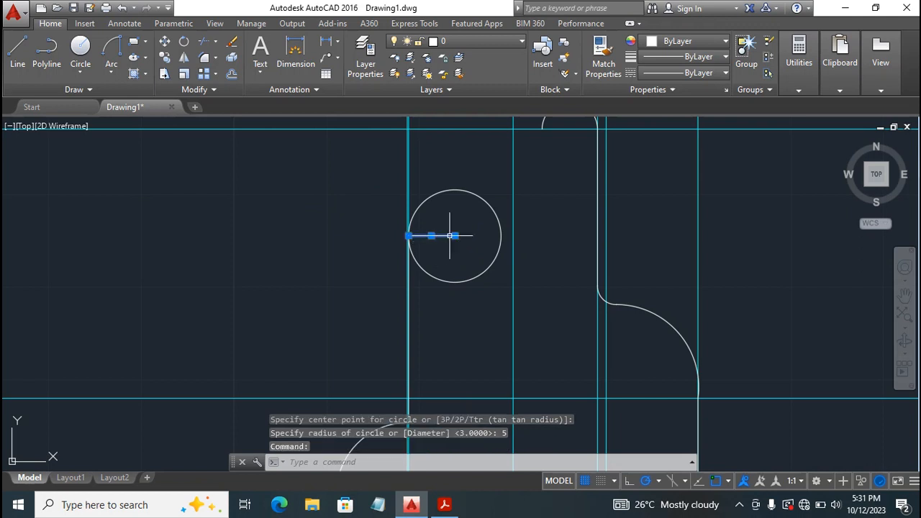
click(455, 236)
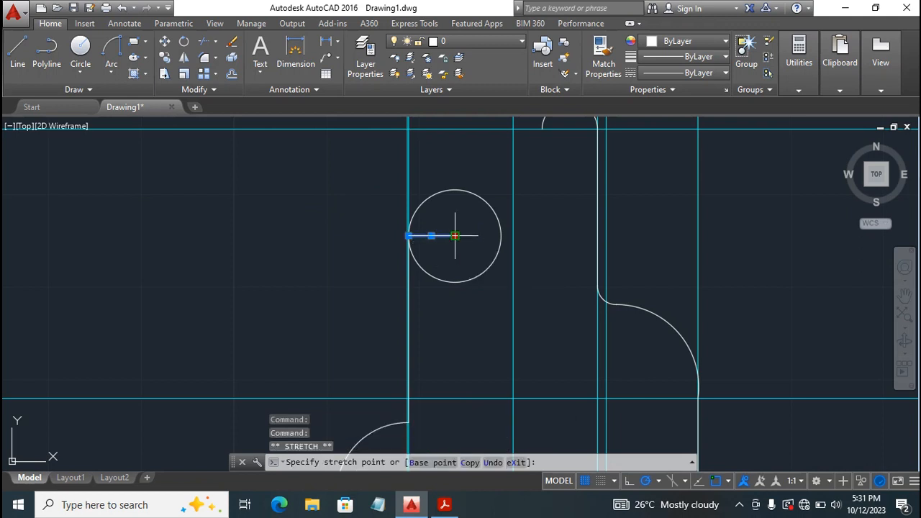
click(502, 235)
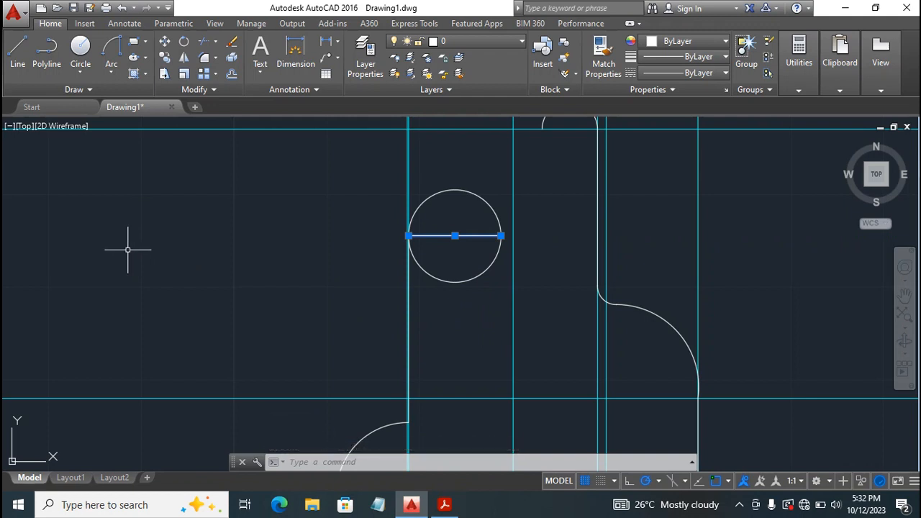
click(149, 230)
key(Escape)
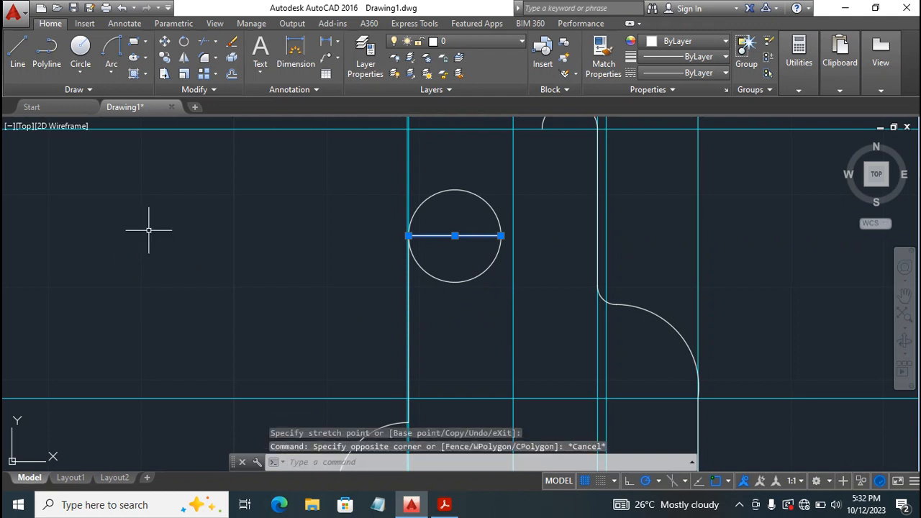
Trim away the lower half of the radius 5 circle and delete the horizontal line across its diameter
click(205, 41)
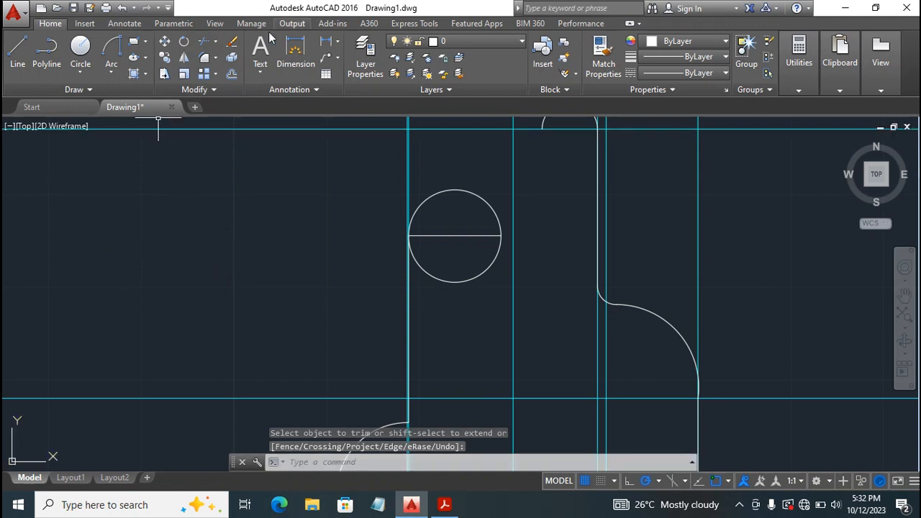
click(203, 41)
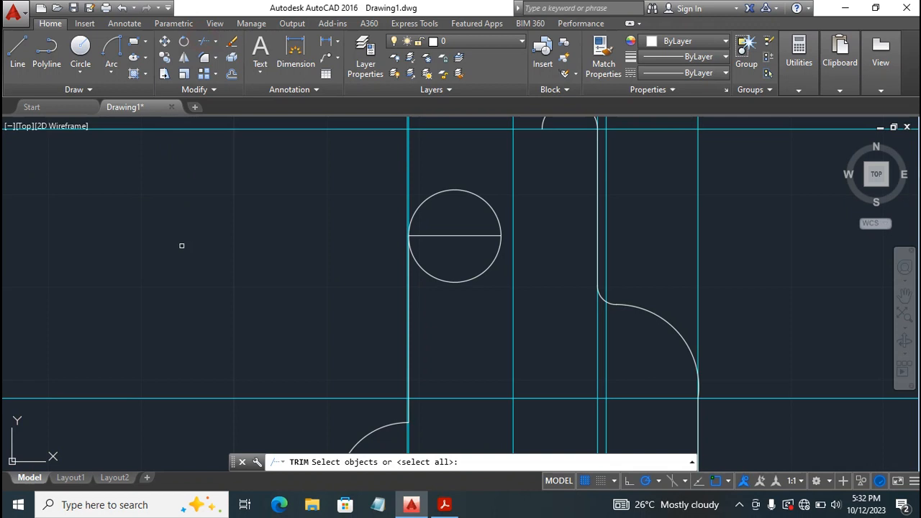
key(Return)
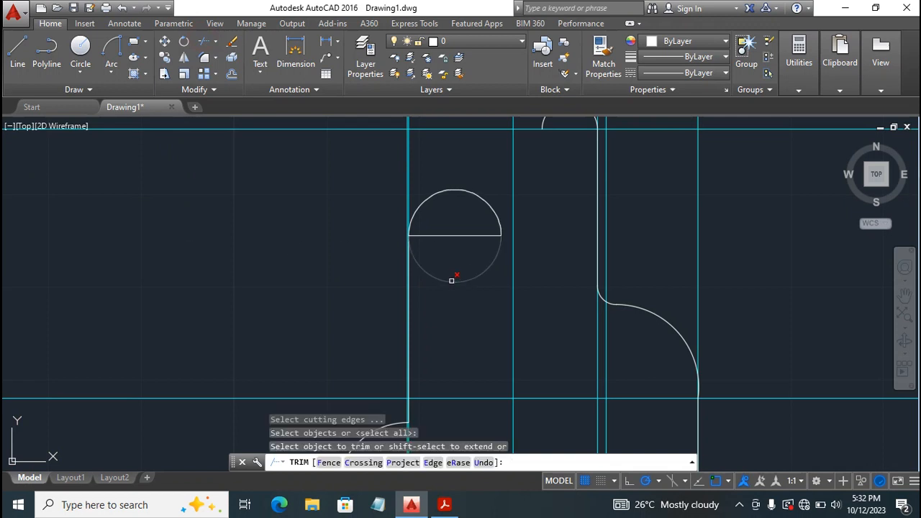
click(452, 280)
click(446, 235)
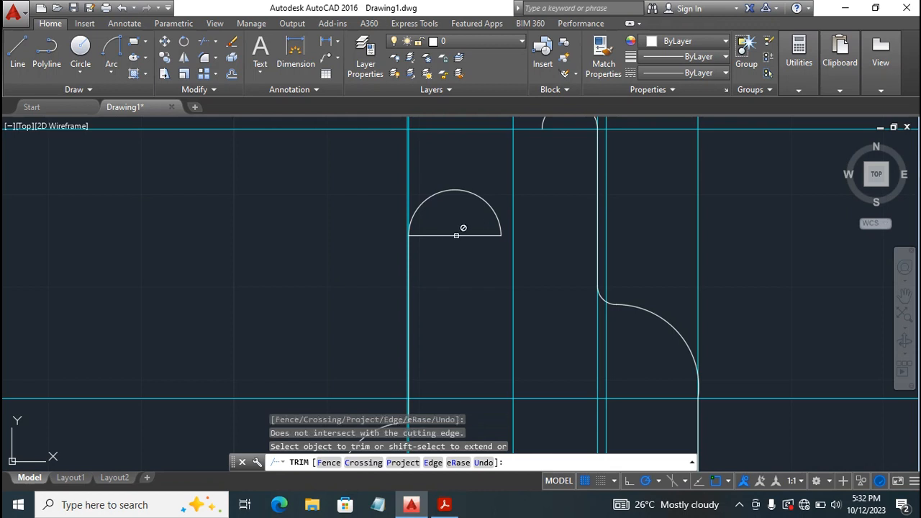
key(Escape)
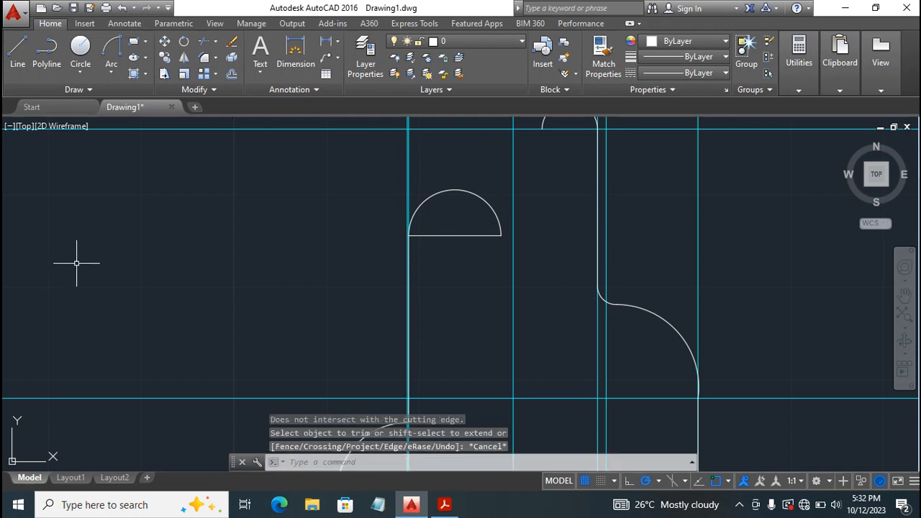
click(452, 236)
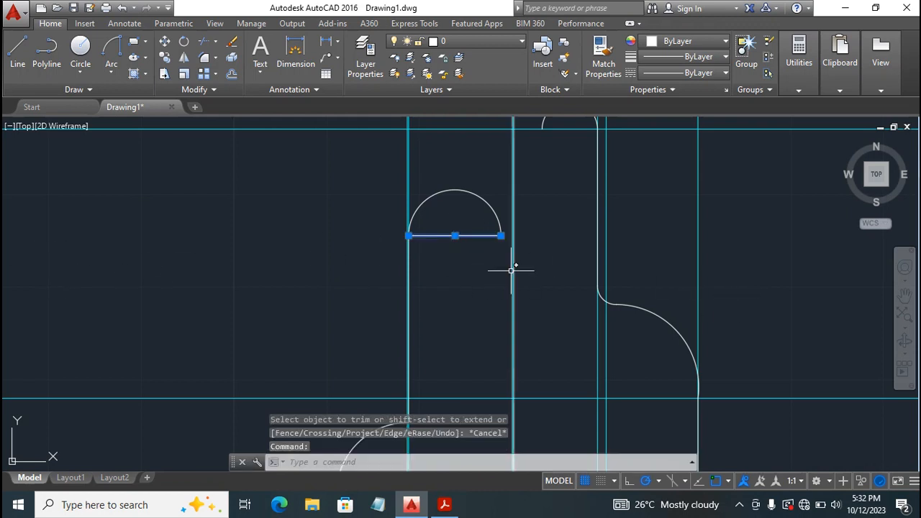
key(Delete)
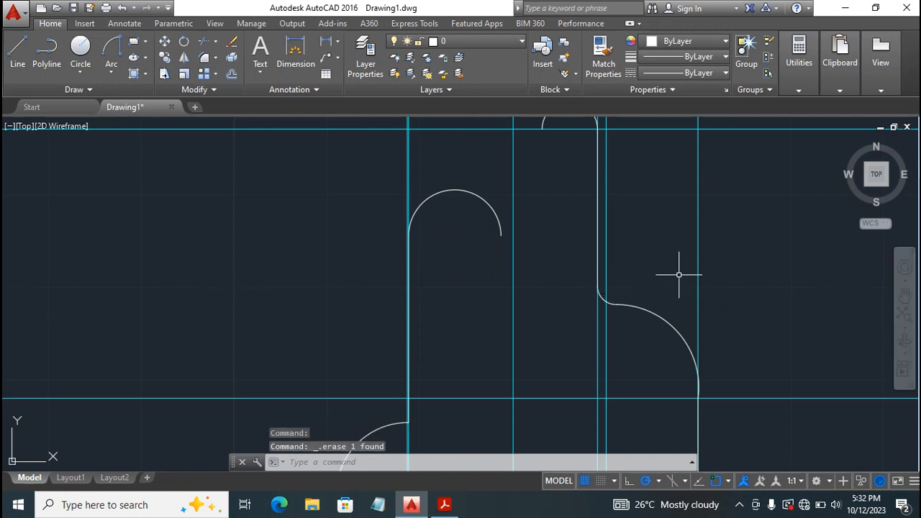
Draw a radius 10 circle tangent to the top of the radius 5 arc and the left side of the radius 3 arc
click(905, 295)
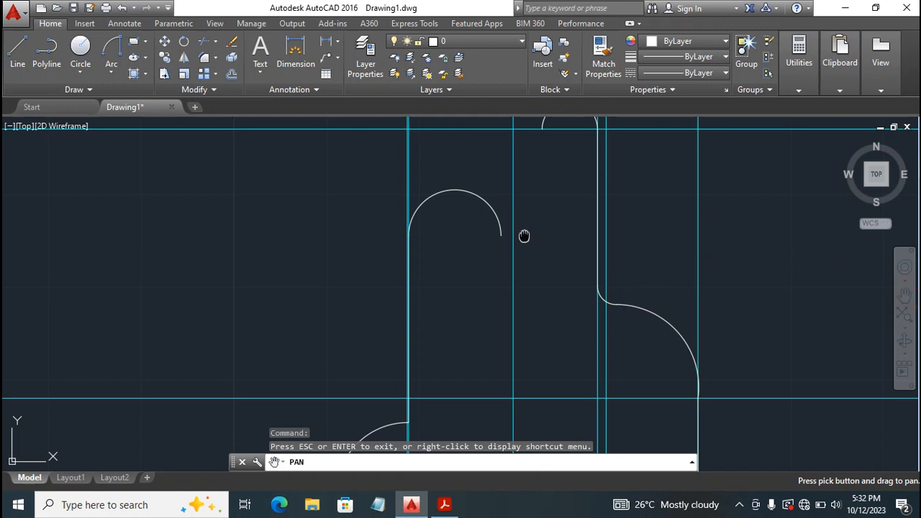
drag(525, 235, 525, 328)
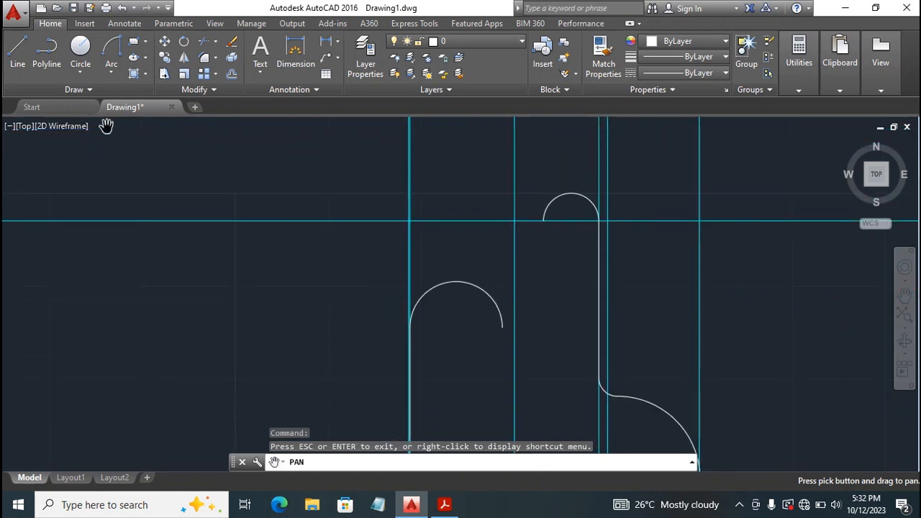
key(Escape)
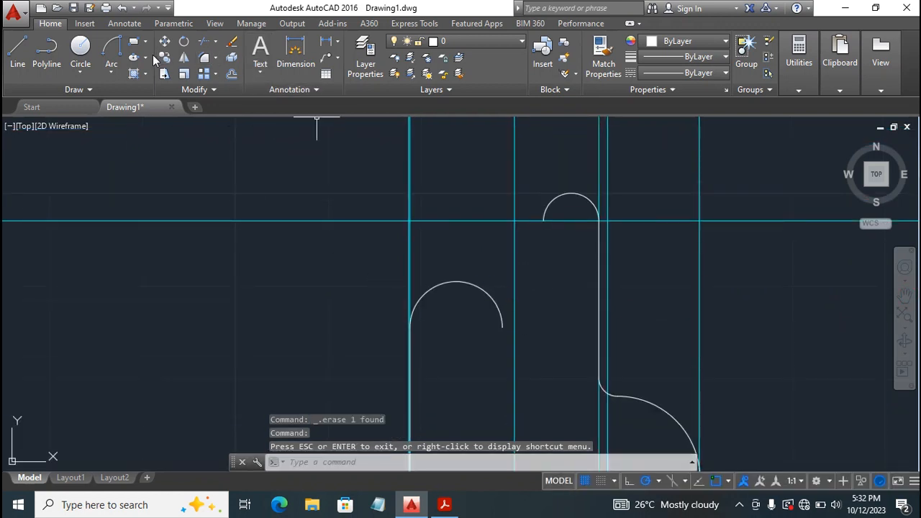
click(78, 74)
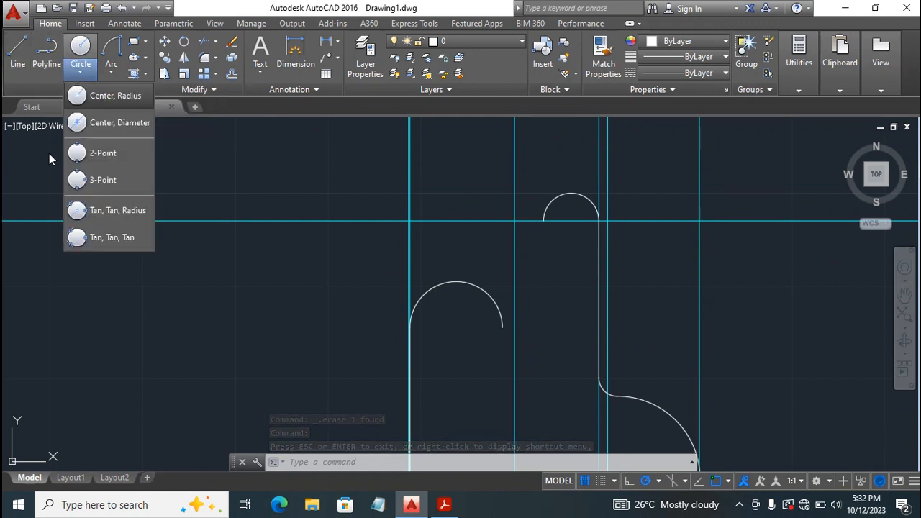
click(48, 154)
click(80, 71)
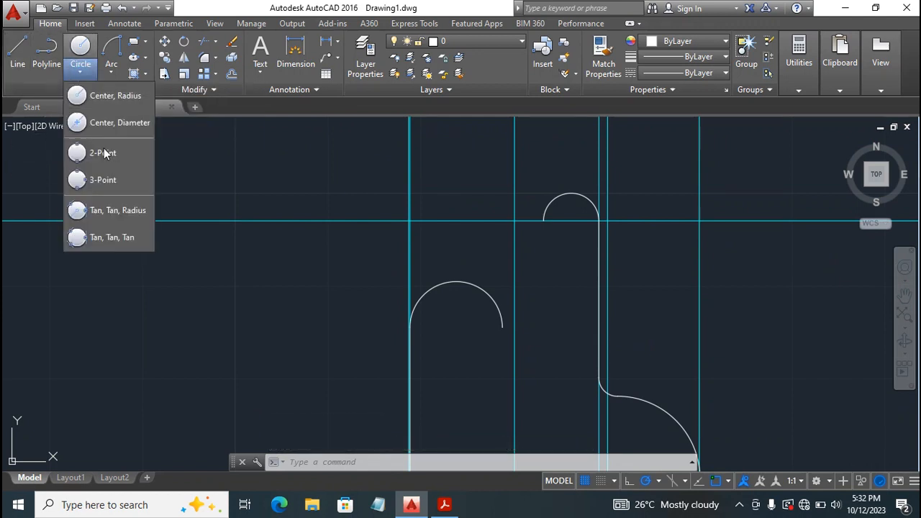
click(118, 216)
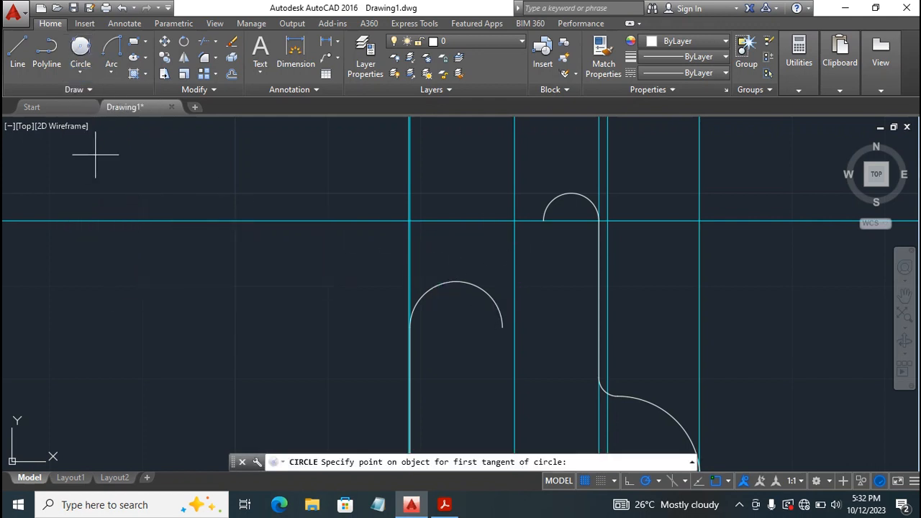
click(445, 283)
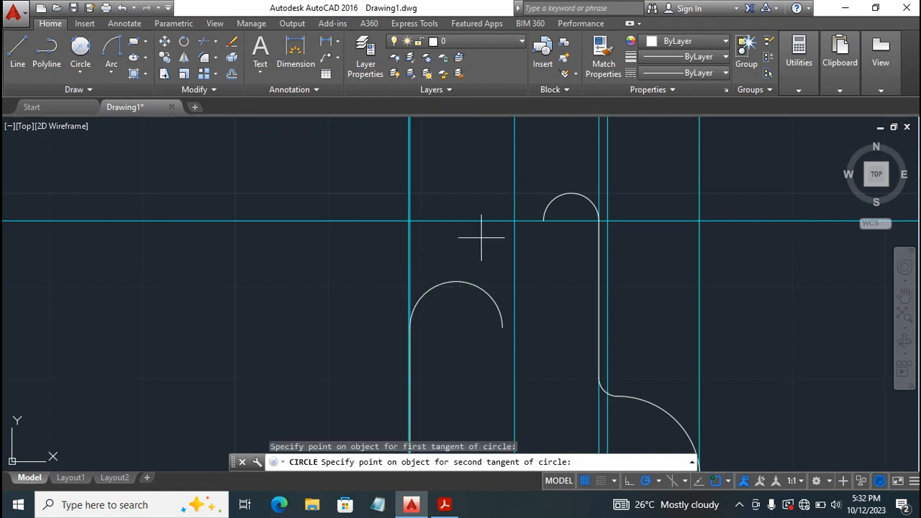
click(545, 217)
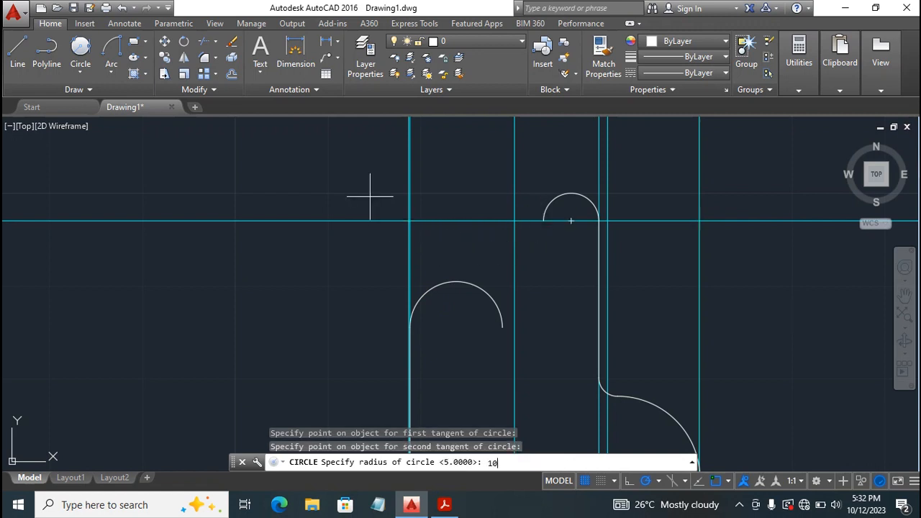
key(Return)
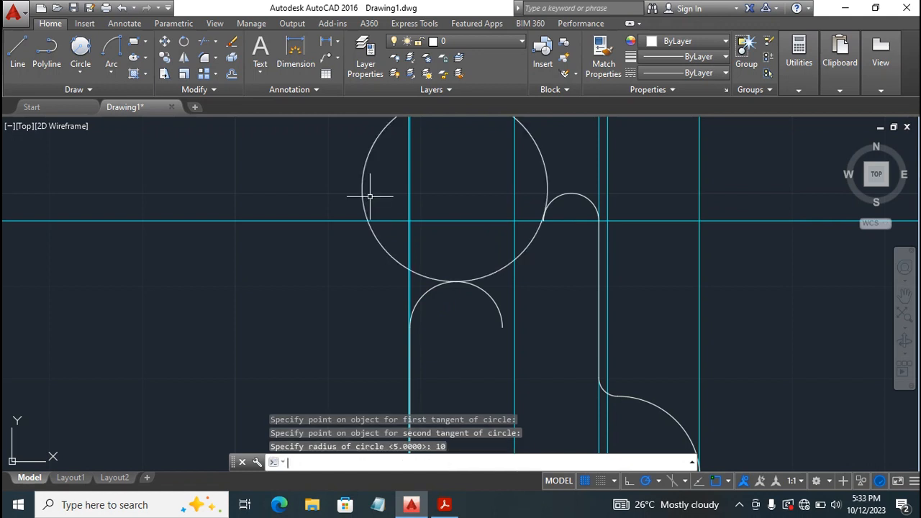
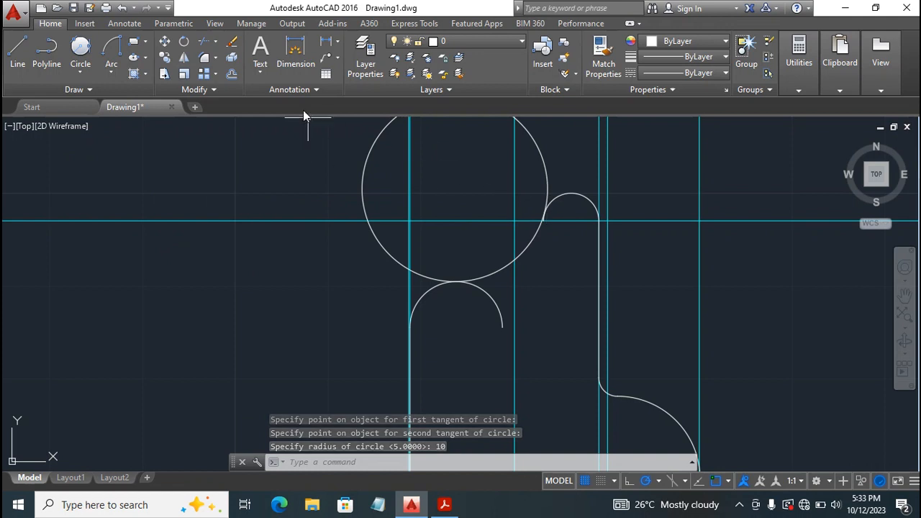
Trim the radius 5 arc's right half and the radius 10 circle down to the connecting curve, and delete the leftover upper arc
click(204, 44)
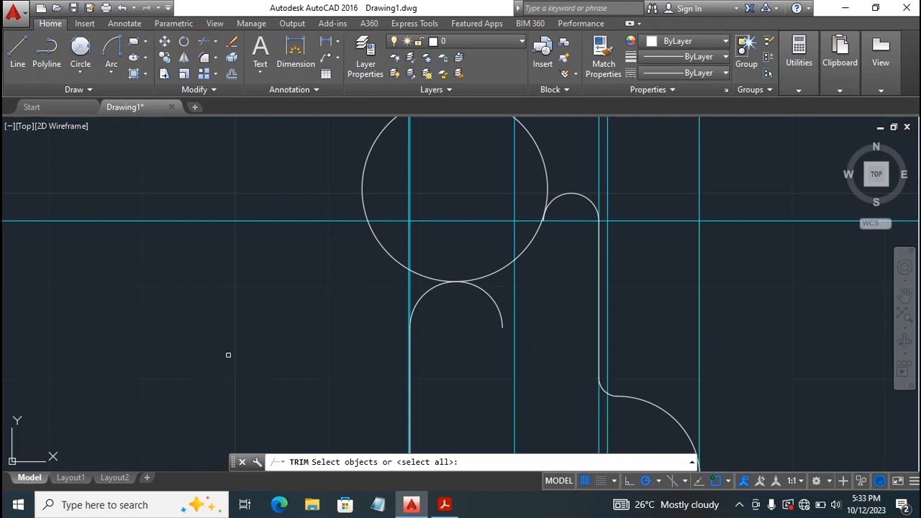
key(Return)
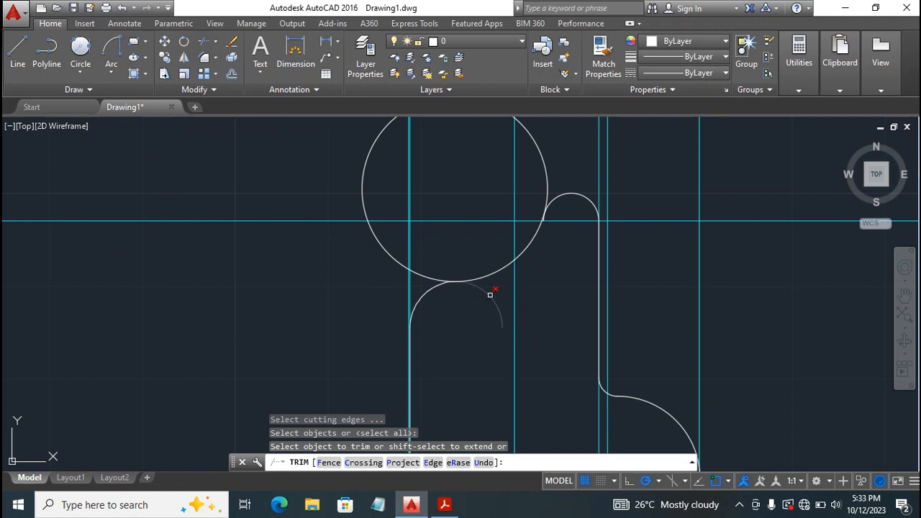
click(490, 294)
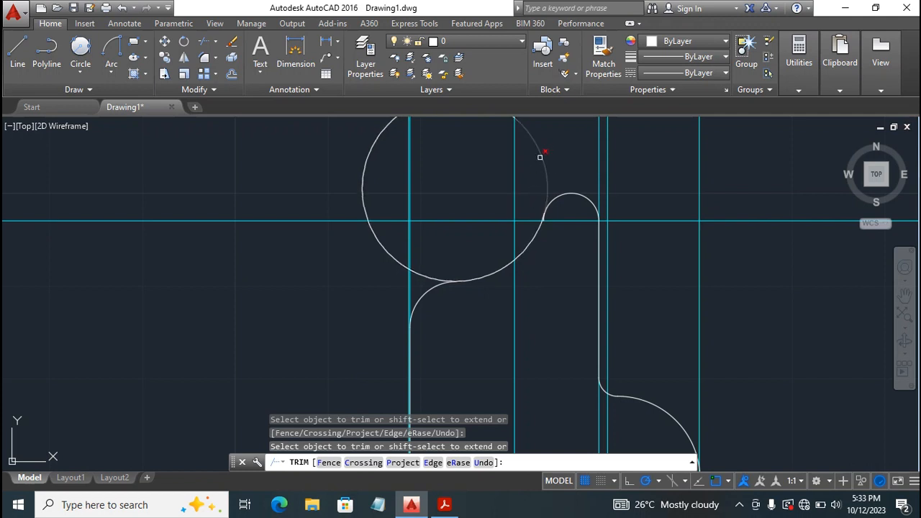
click(540, 157)
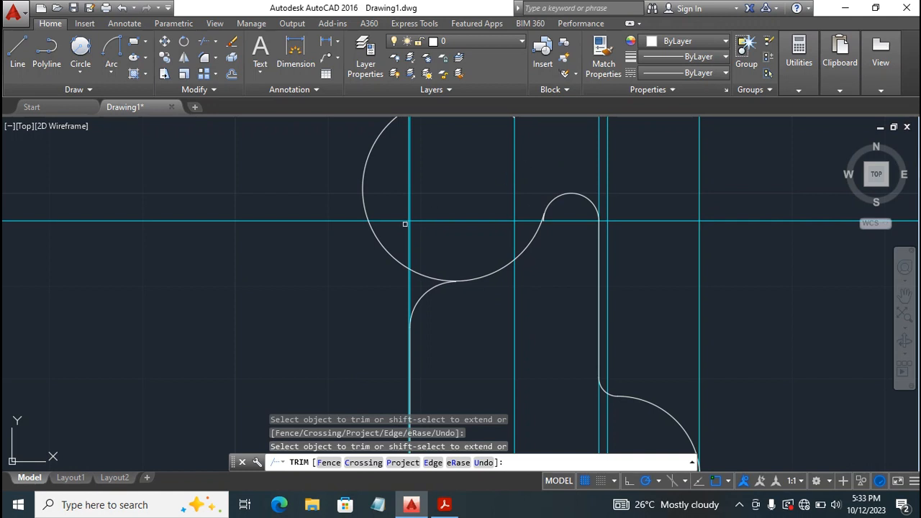
click(427, 276)
click(371, 241)
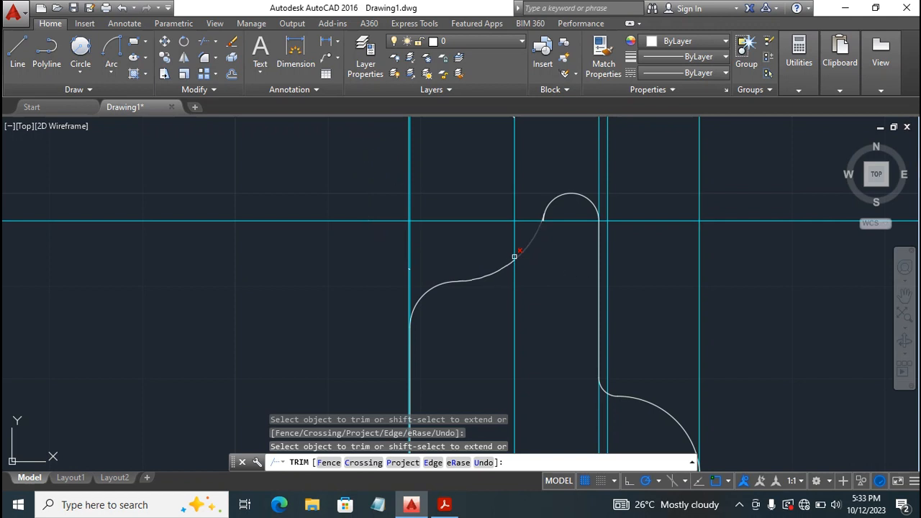
scroll(516, 256, up, 4)
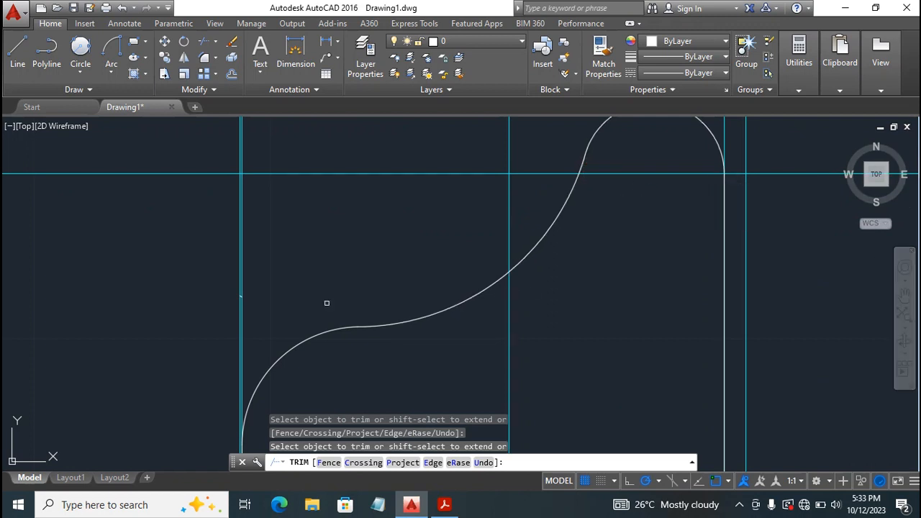
scroll(340, 239, down, 4)
scroll(425, 208, down, 3)
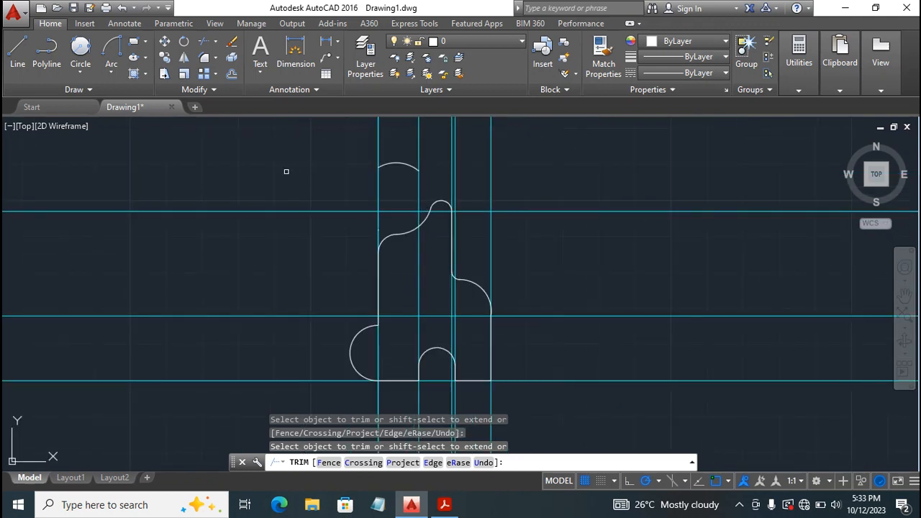
key(Escape)
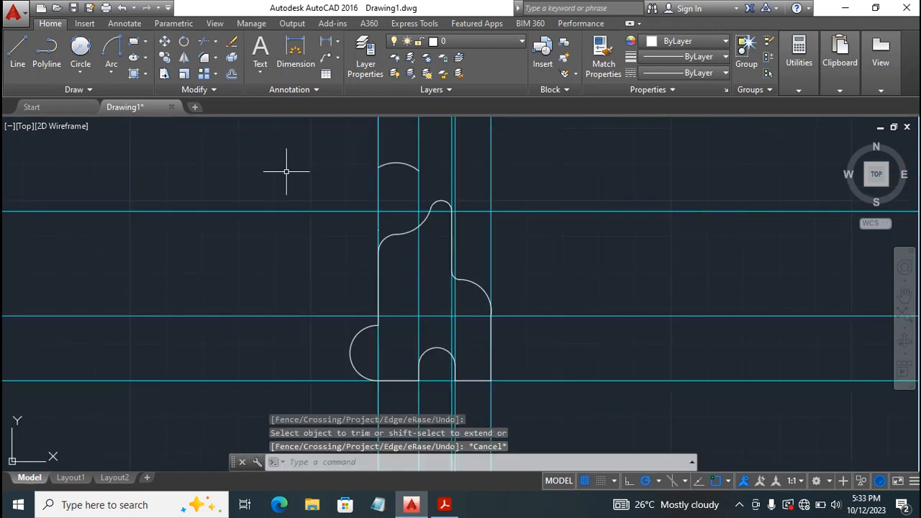
click(402, 164)
key(Delete)
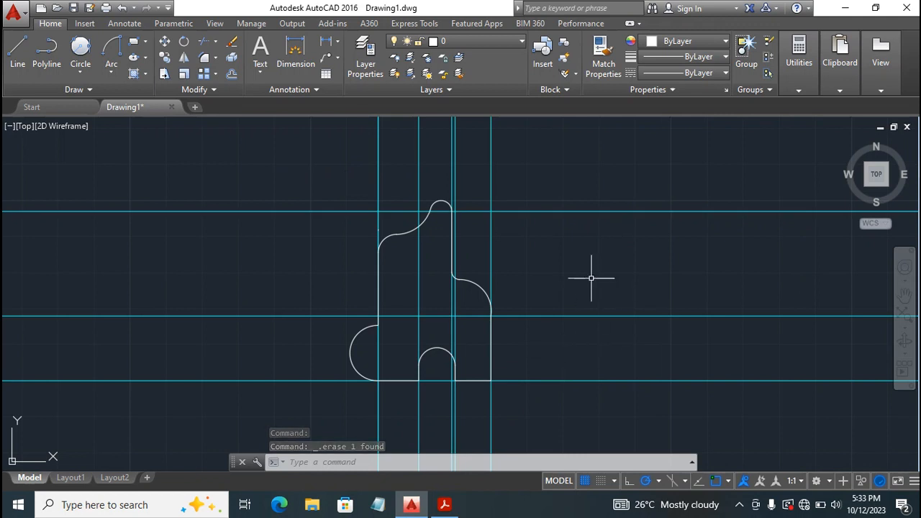
Turn off the Constr 1 layer and delete the stray arc fragment above the profile's upper-left rounded corner
scroll(488, 300, up, 4)
scroll(488, 301, down, 4)
scroll(489, 301, up, 2)
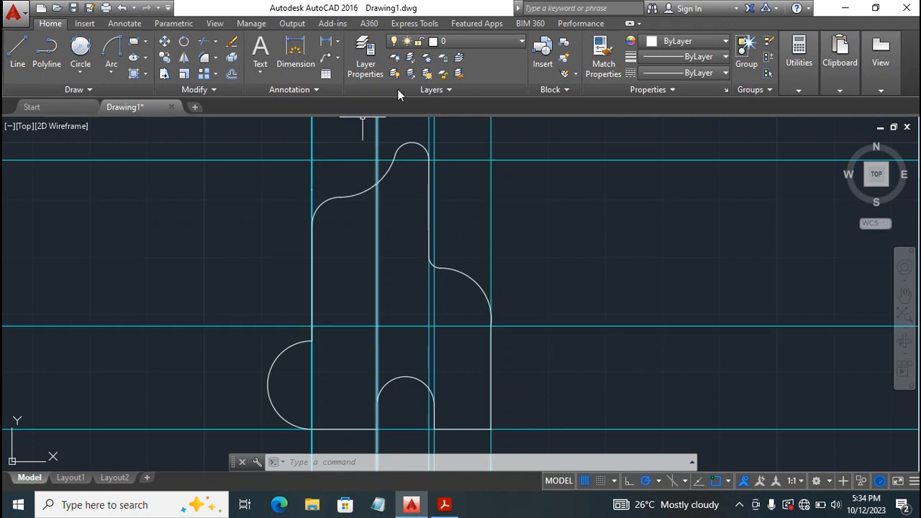
click(495, 43)
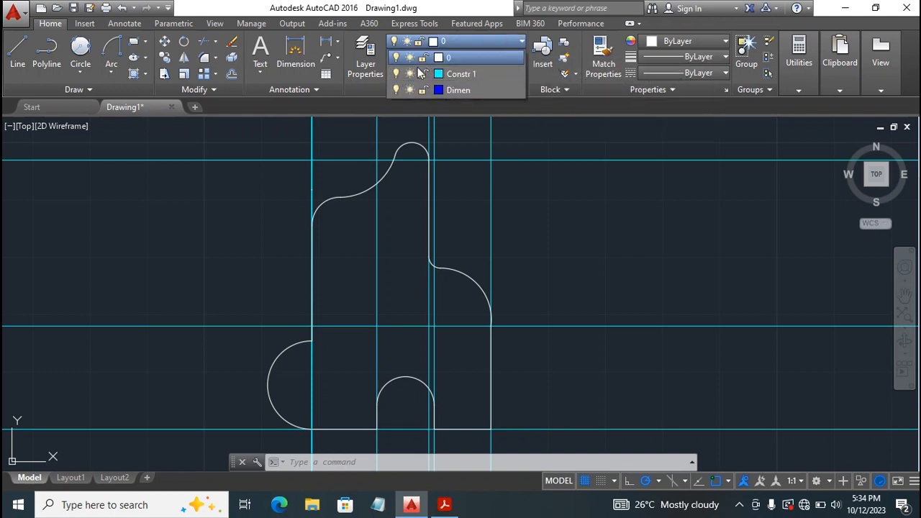
click(395, 74)
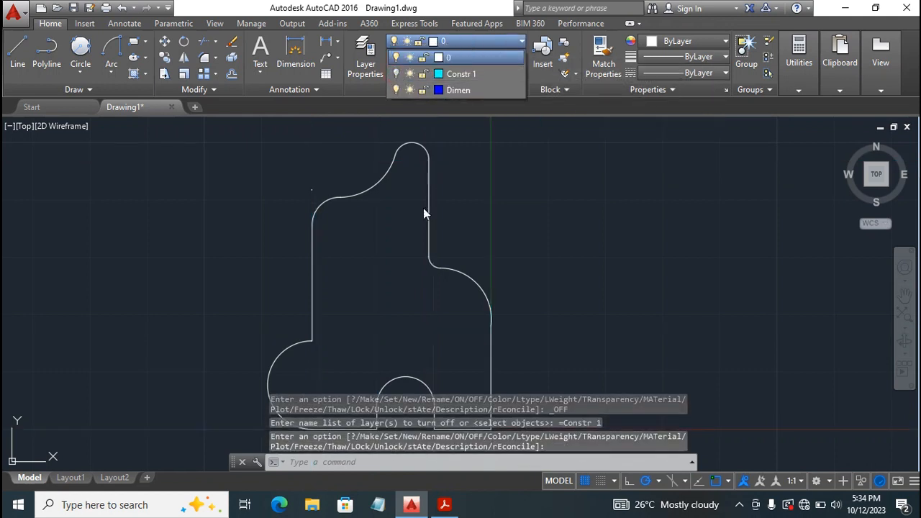
click(176, 190)
click(283, 173)
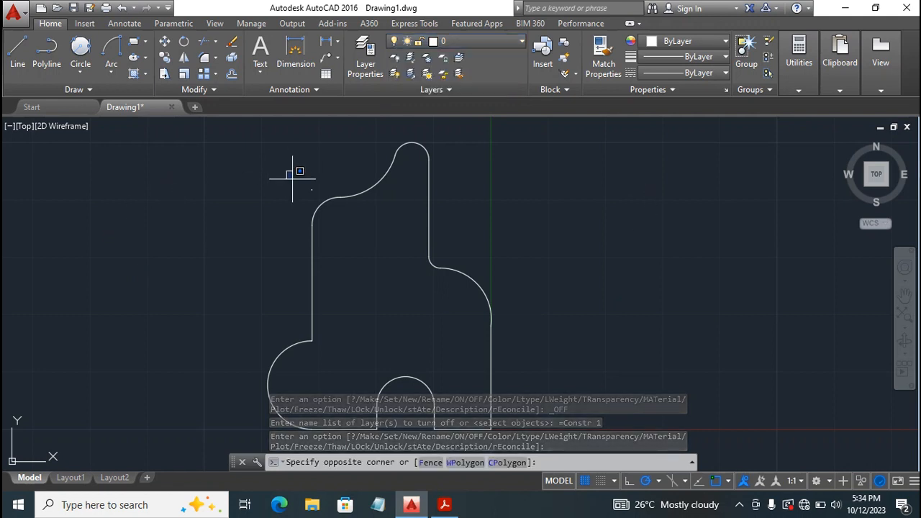
click(326, 194)
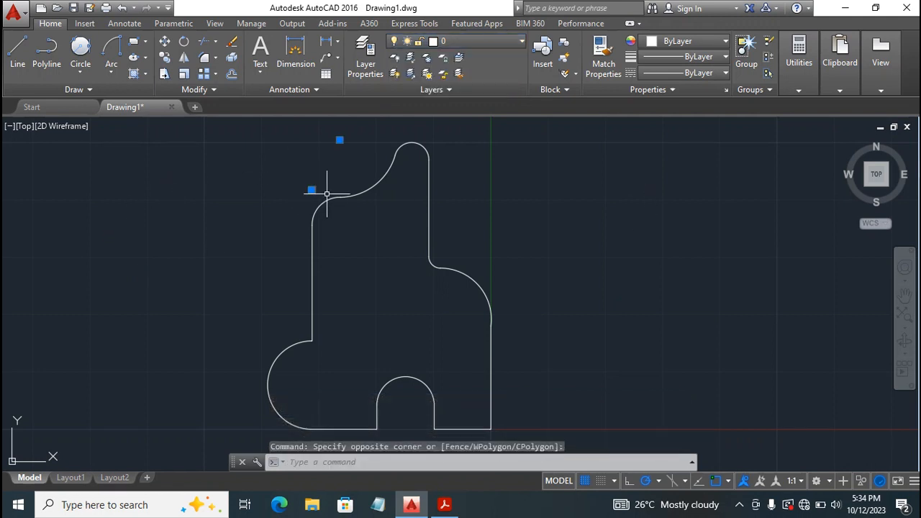
key(Delete)
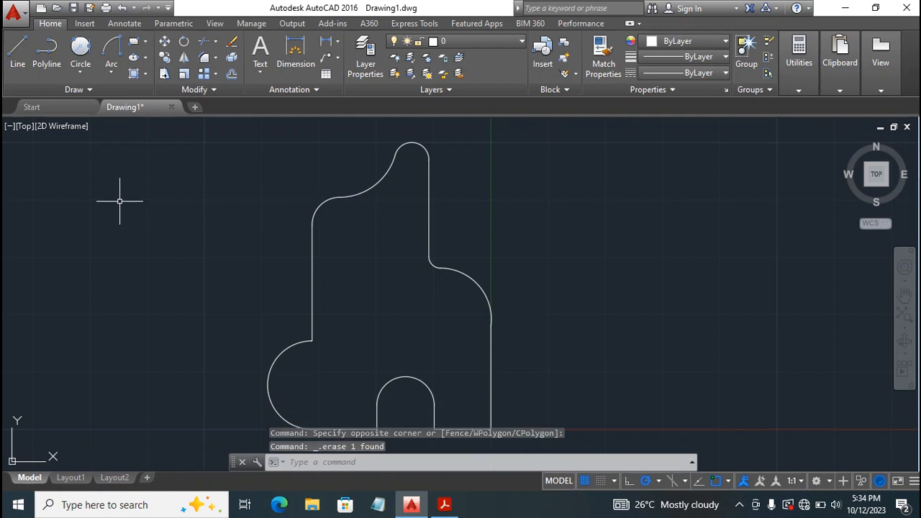
Make Dimen the current layer
scroll(319, 237, down, 4)
scroll(400, 295, up, 4)
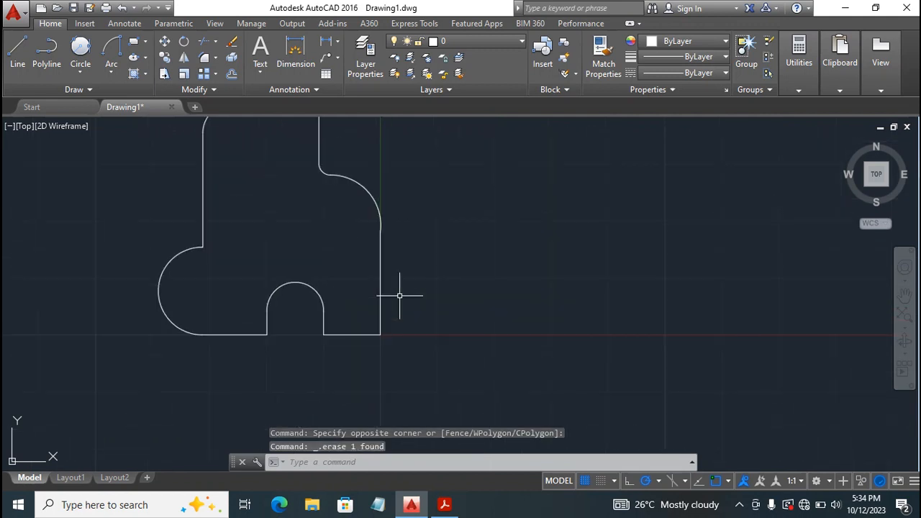
click(905, 296)
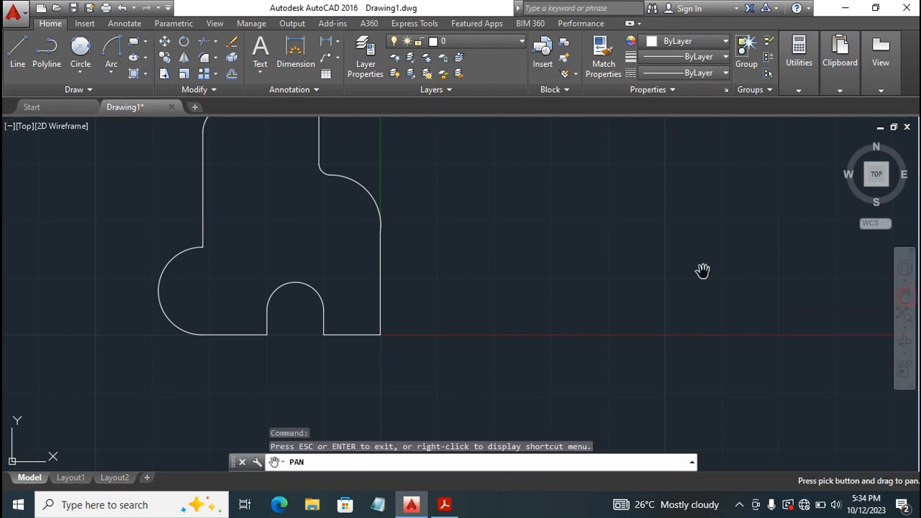
mouse_move(367, 219)
mouse_down()
mouse_move(543, 319)
mouse_move(555, 281)
mouse_move(541, 277)
mouse_up()
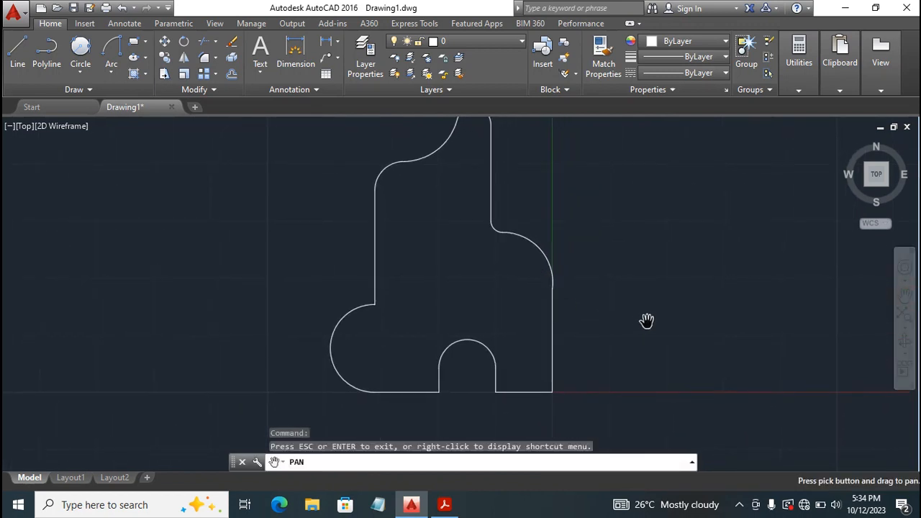
drag(462, 271, 467, 294)
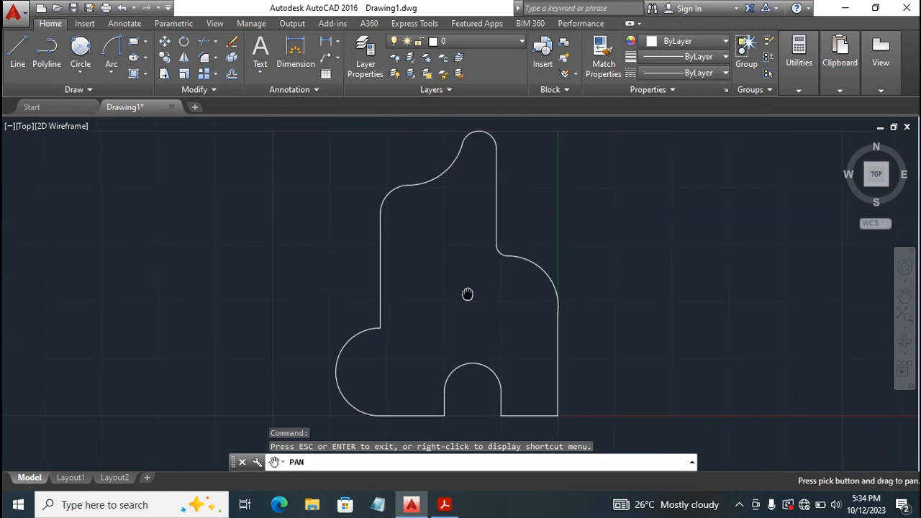
key(Escape)
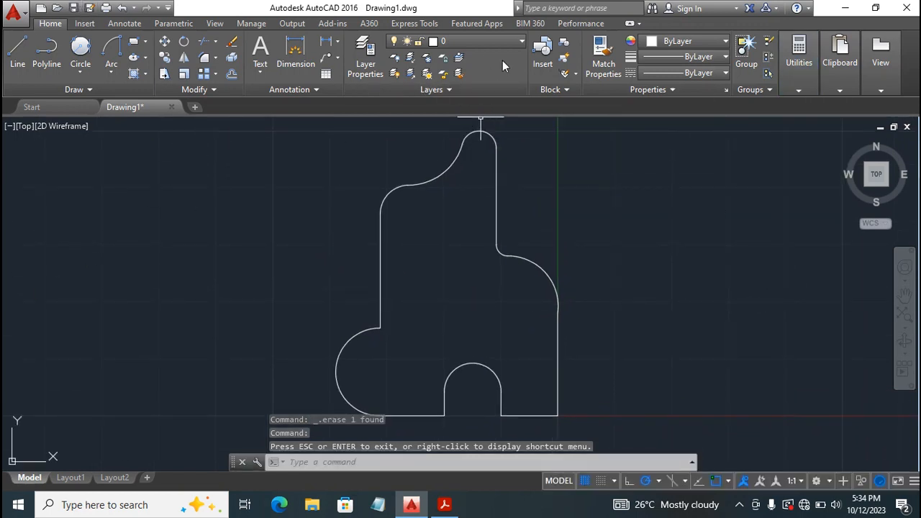
click(494, 43)
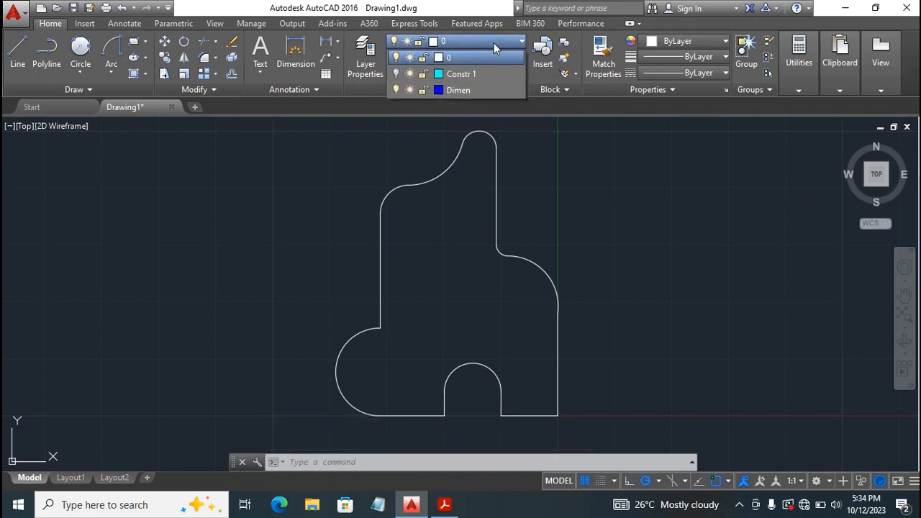
click(458, 90)
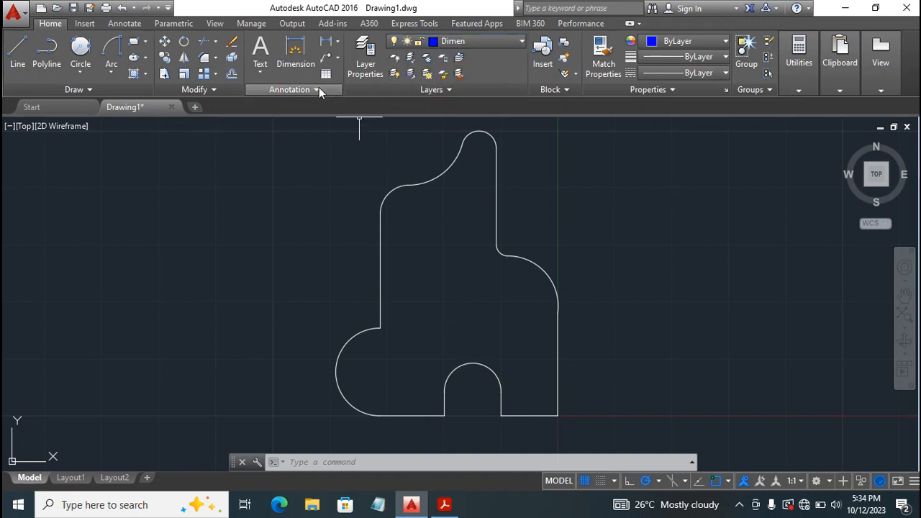
click(295, 51)
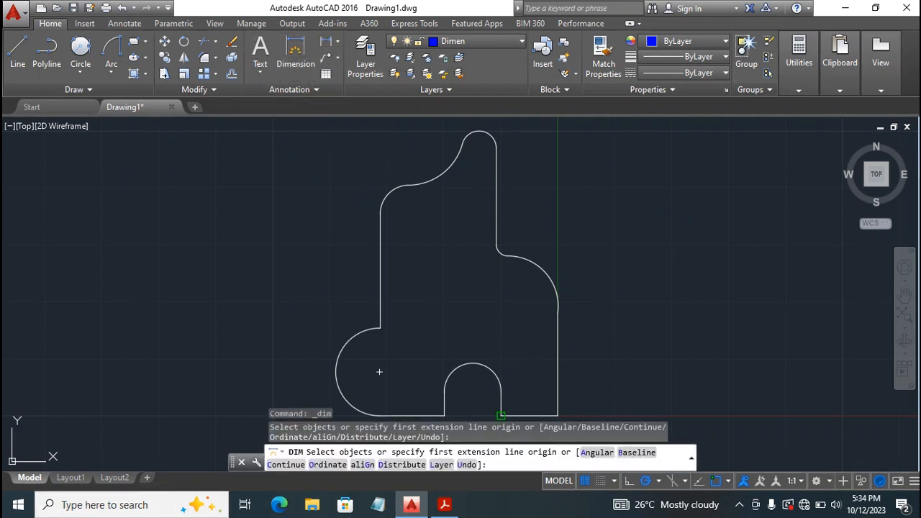
click(501, 416)
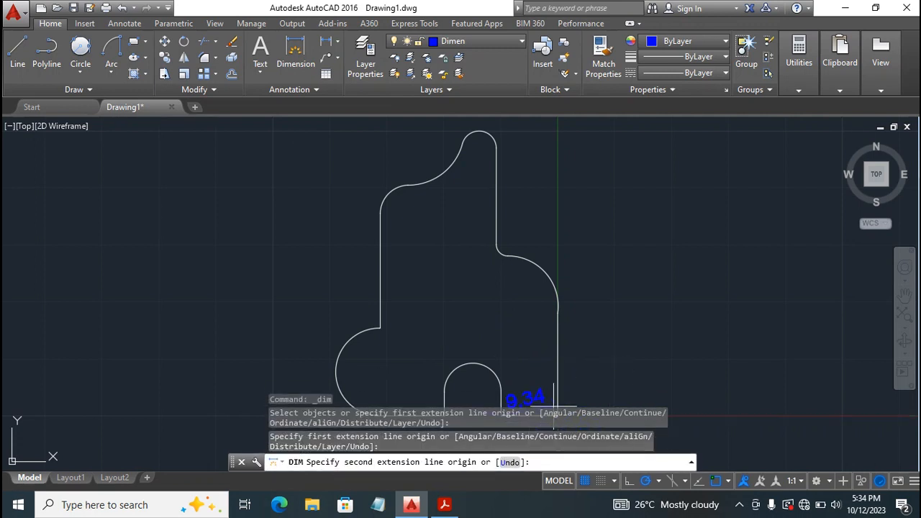
key(Escape)
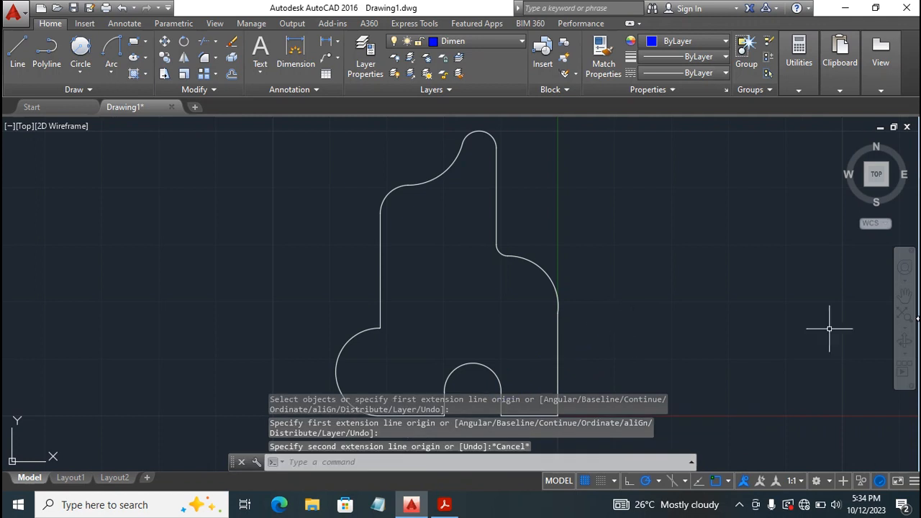
Dimension the length of the bottom edge between the slot's right side and the profile's lower-right corner, placing it below the profile
click(905, 295)
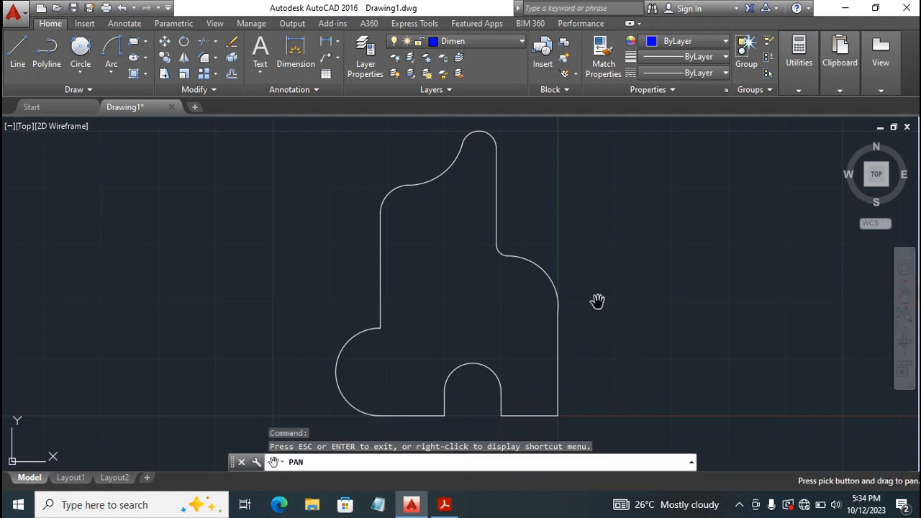
drag(537, 341, 534, 294)
key(Escape)
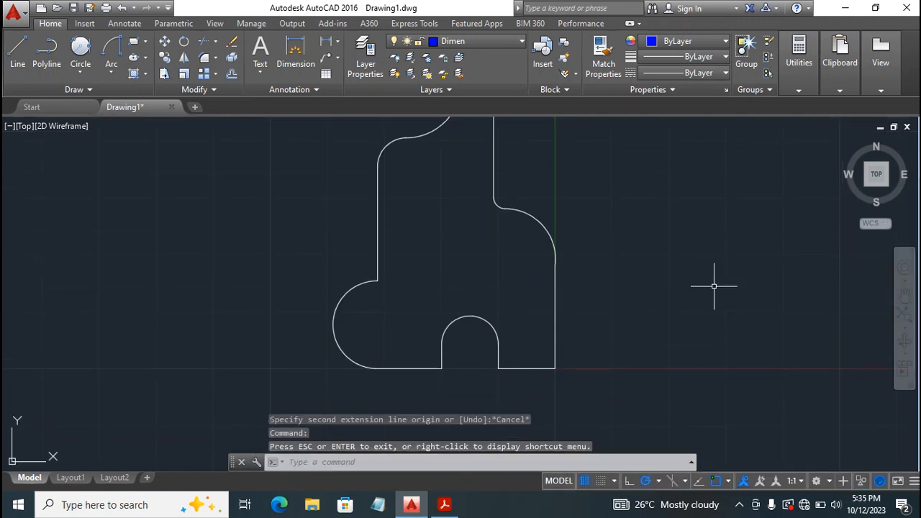
click(292, 56)
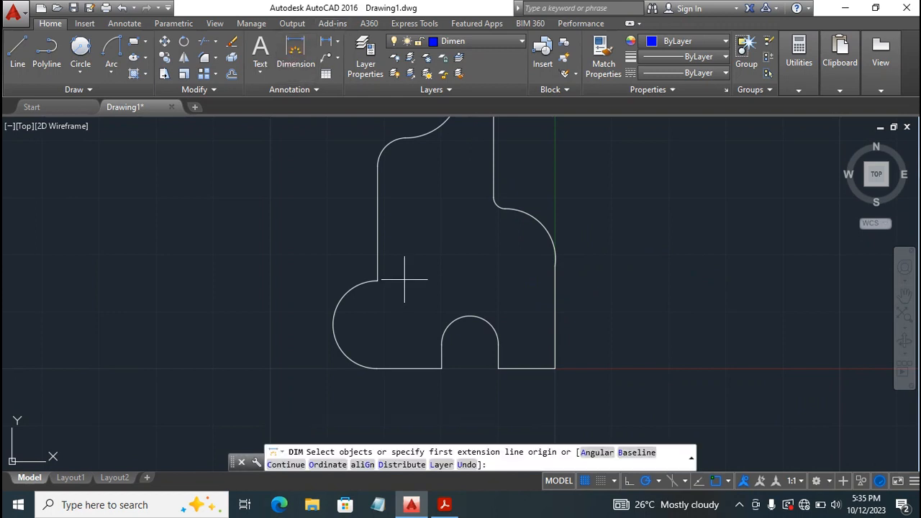
click(498, 369)
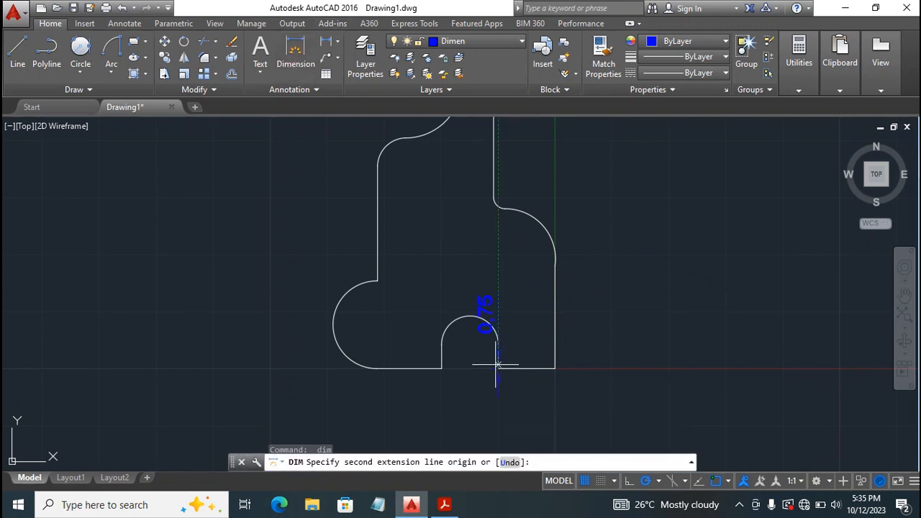
click(555, 368)
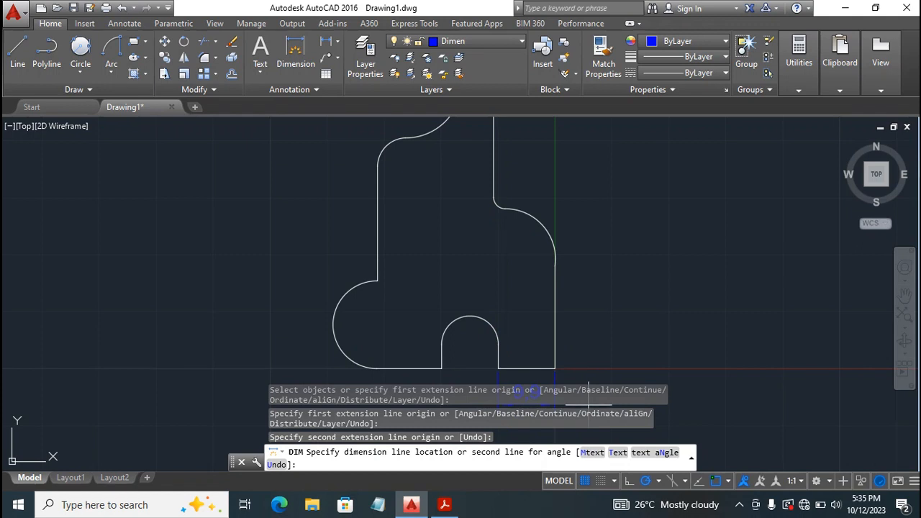
click(589, 406)
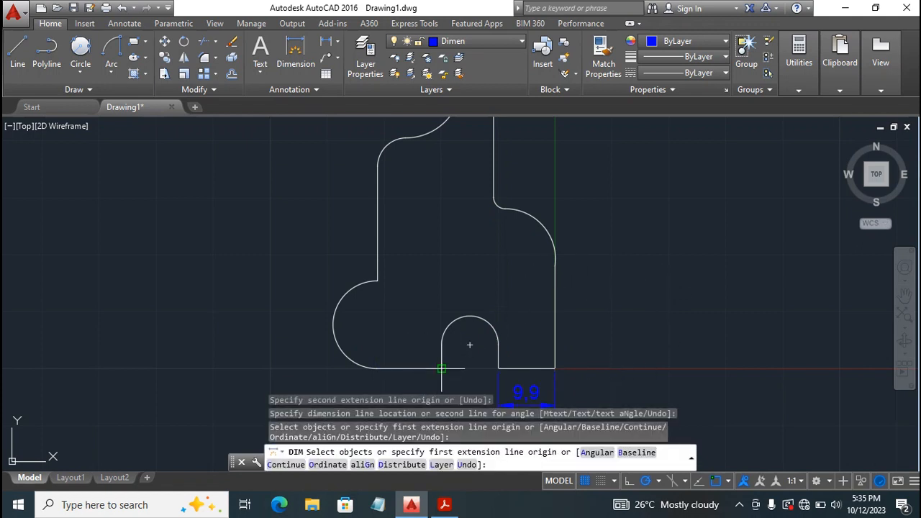
Dimension the bottom edge from the slot's left side to the large left arc, aligned with the existing lower dimension
click(442, 368)
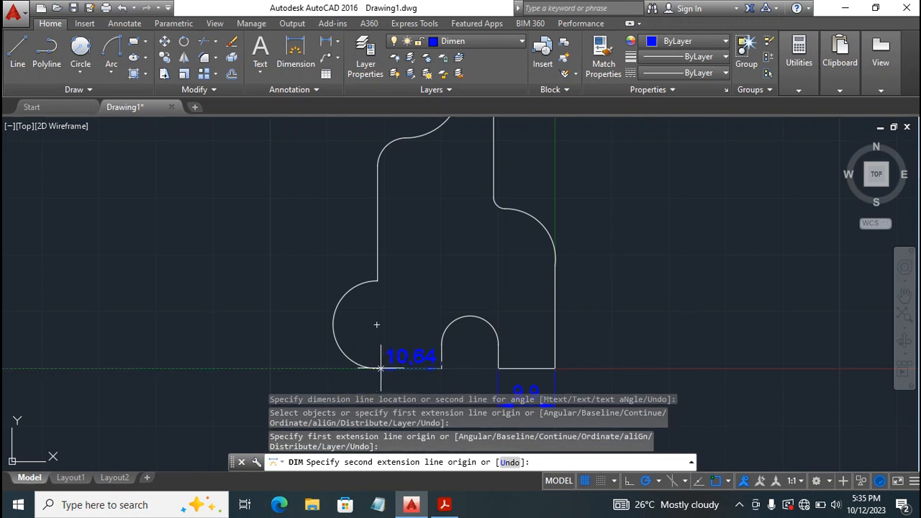
click(376, 369)
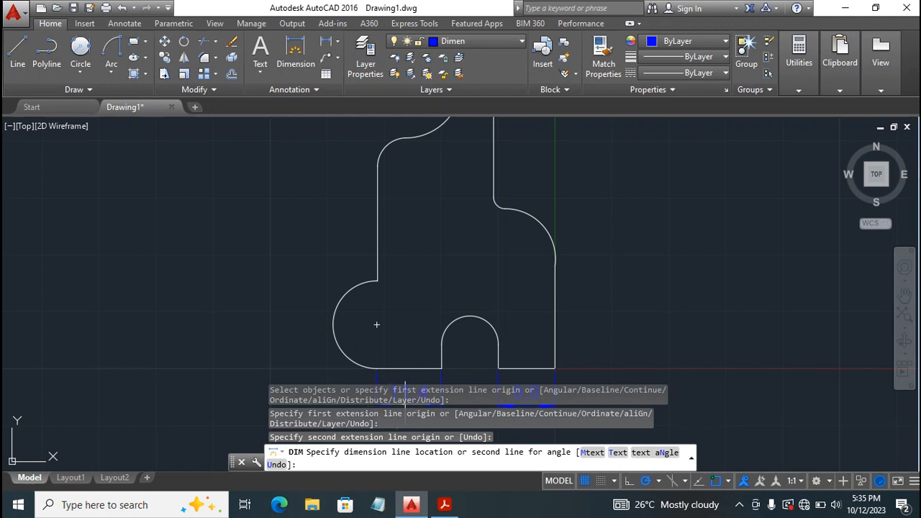
click(526, 405)
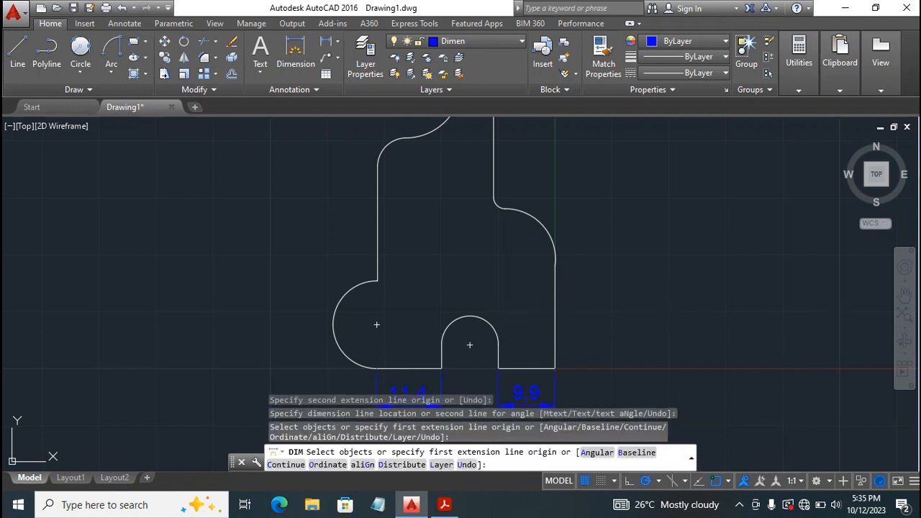
Add a radius dimension to the large left arc, placing its text outside the profile
click(338, 300)
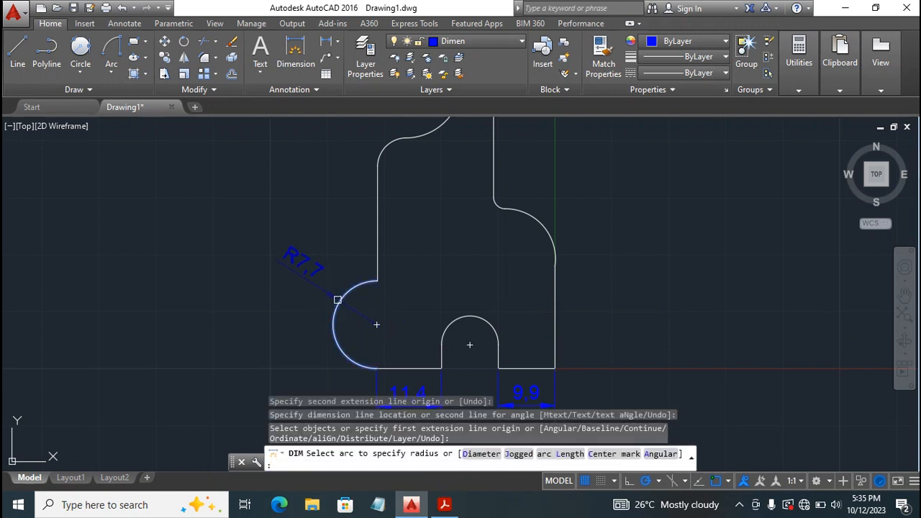
click(338, 300)
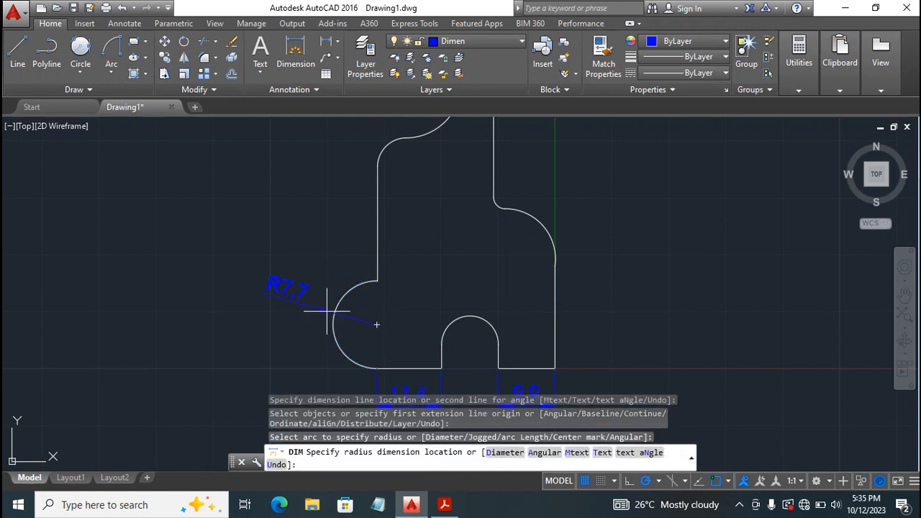
click(328, 313)
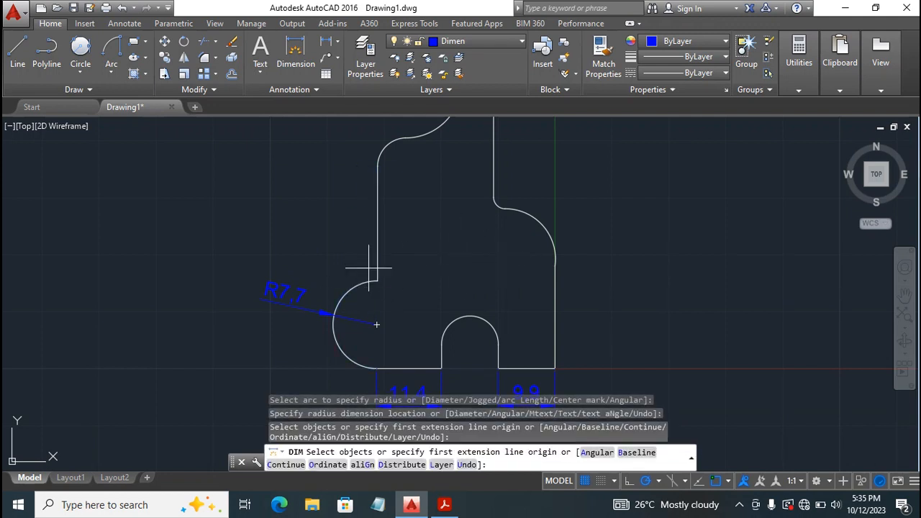
key(Escape)
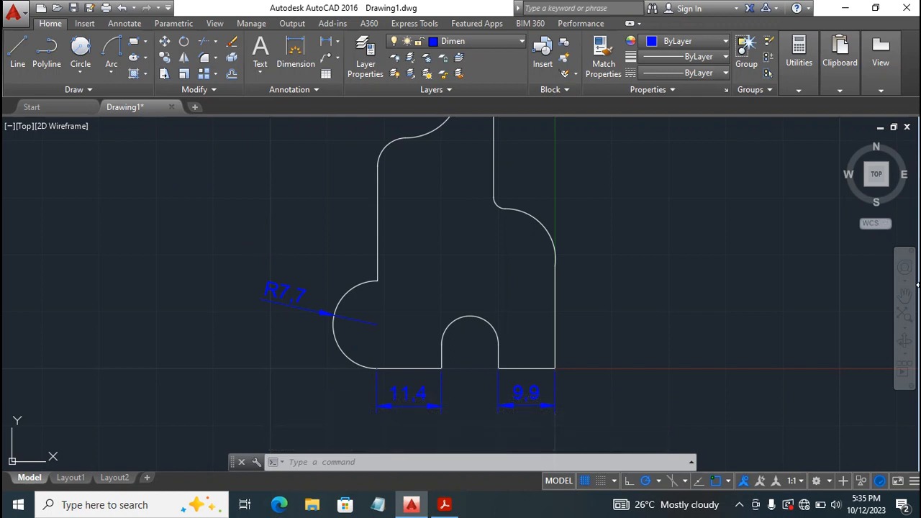
Fillet the corner between the large left arc and the vertical edge above it with radius 2, and delete the leftover fragment
click(205, 58)
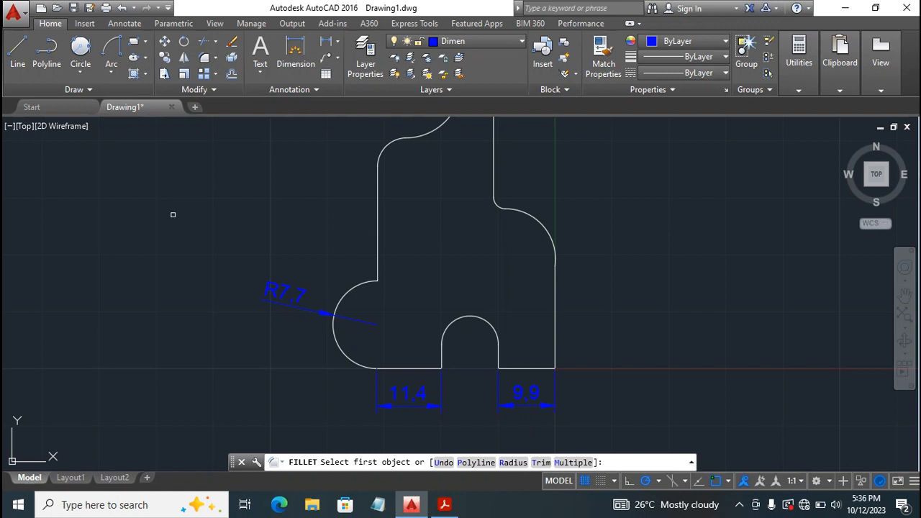
key(Escape)
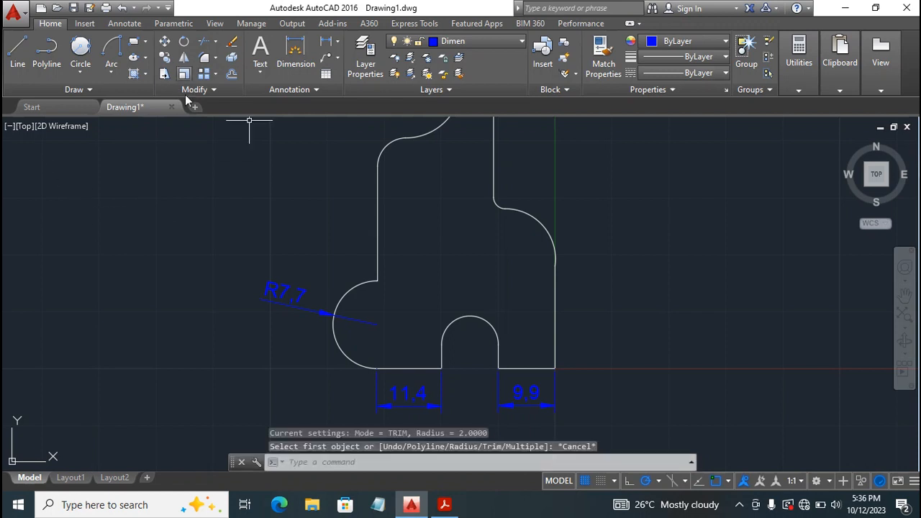
click(204, 57)
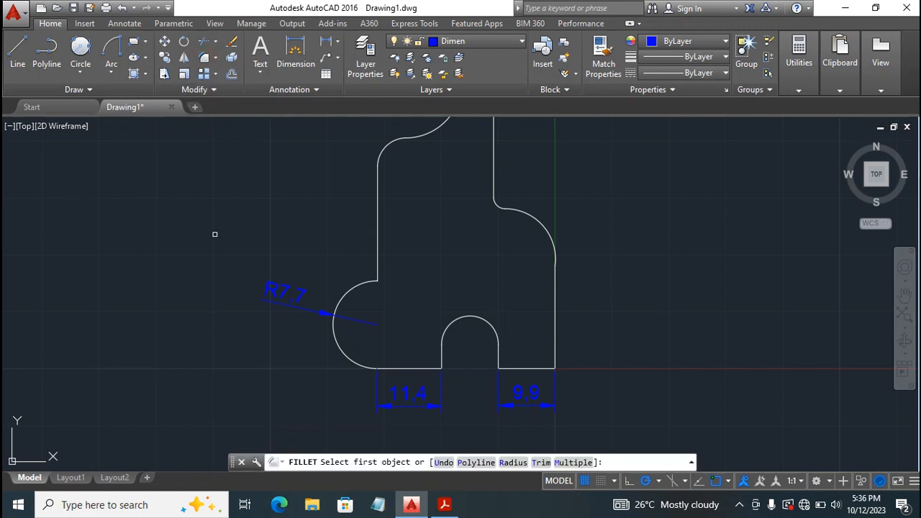
text(r)
key(Return)
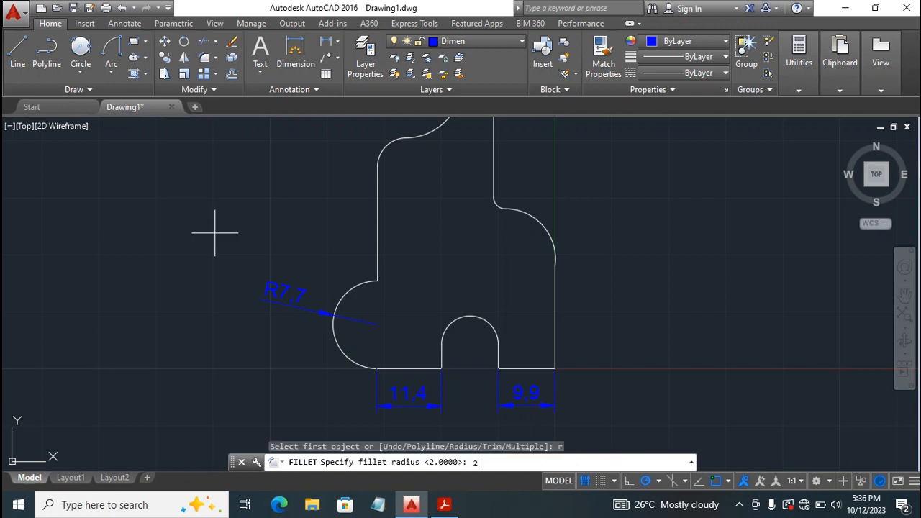
text(2)
key(Return)
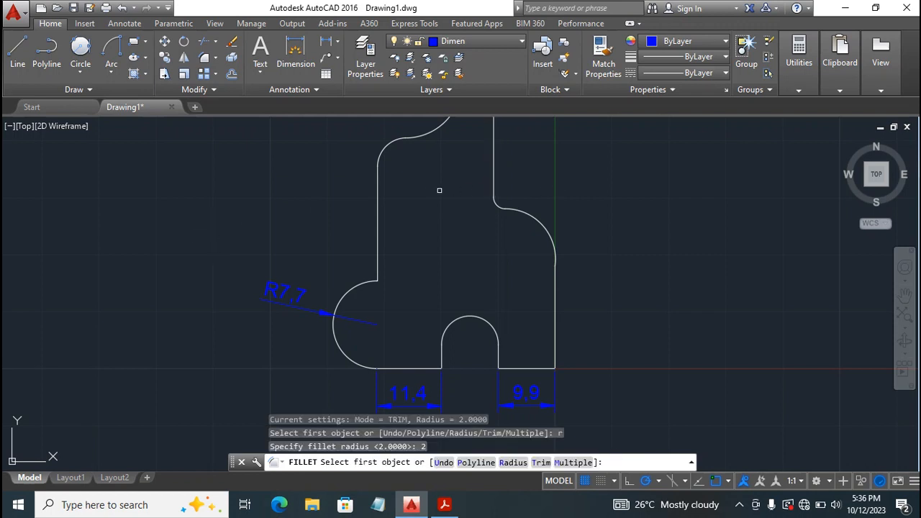
click(368, 282)
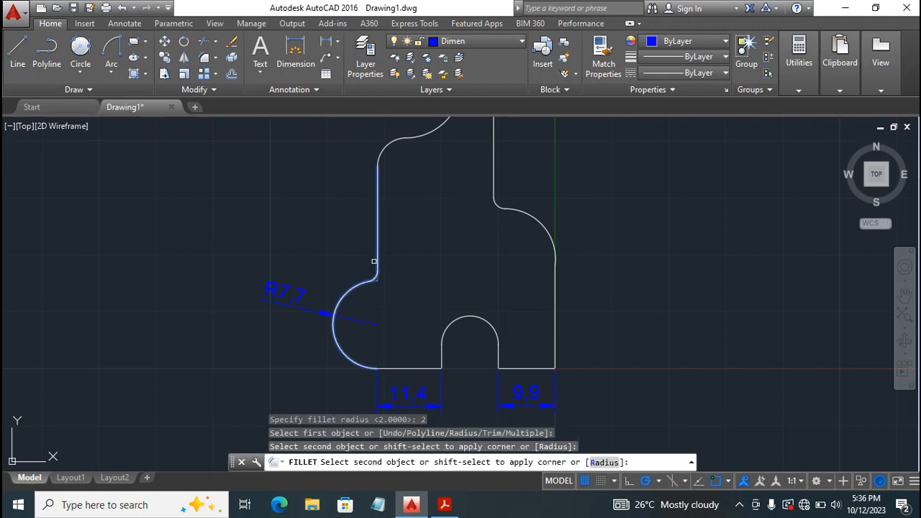
click(377, 261)
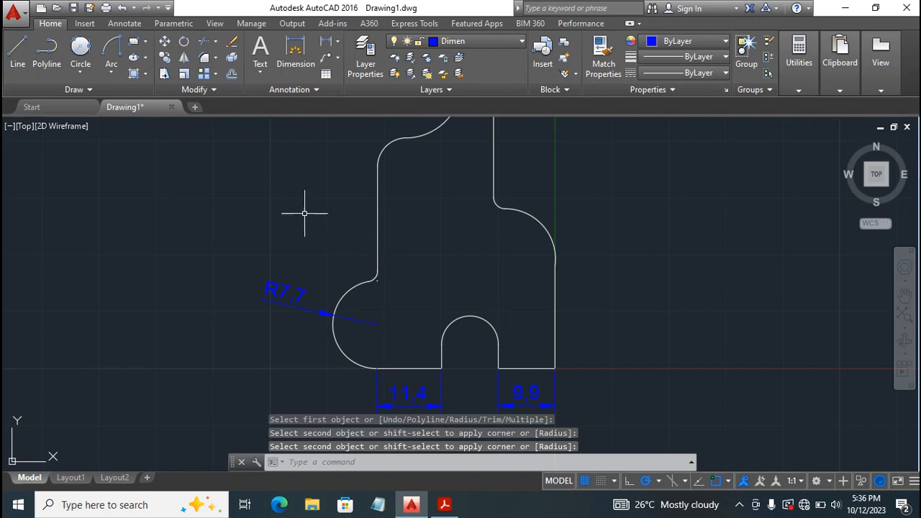
key(Escape)
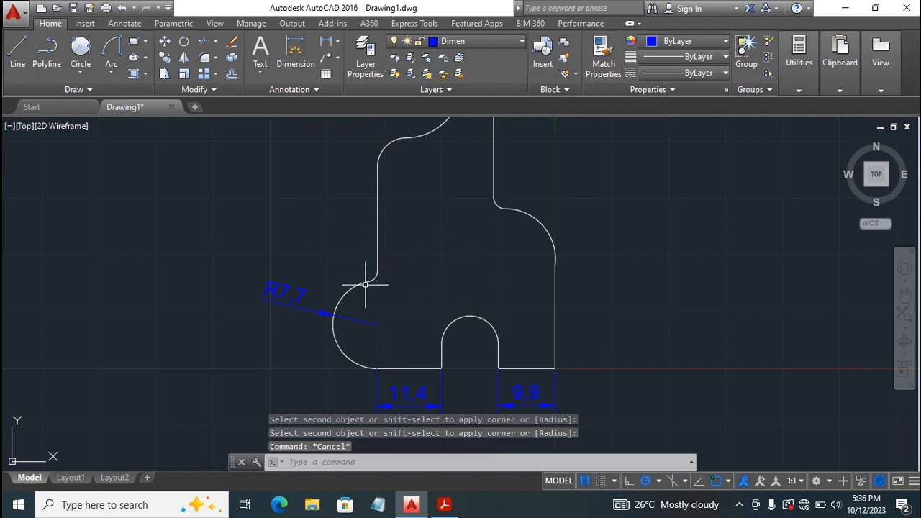
click(377, 280)
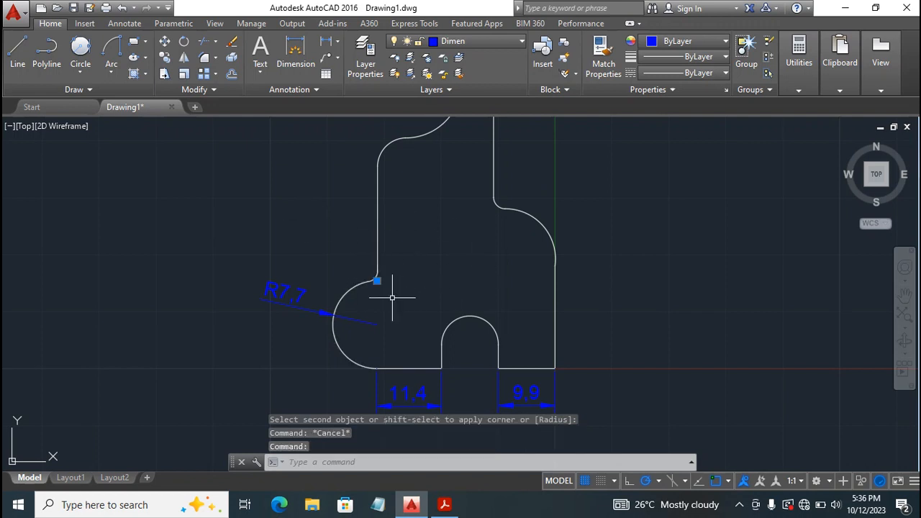
key(Delete)
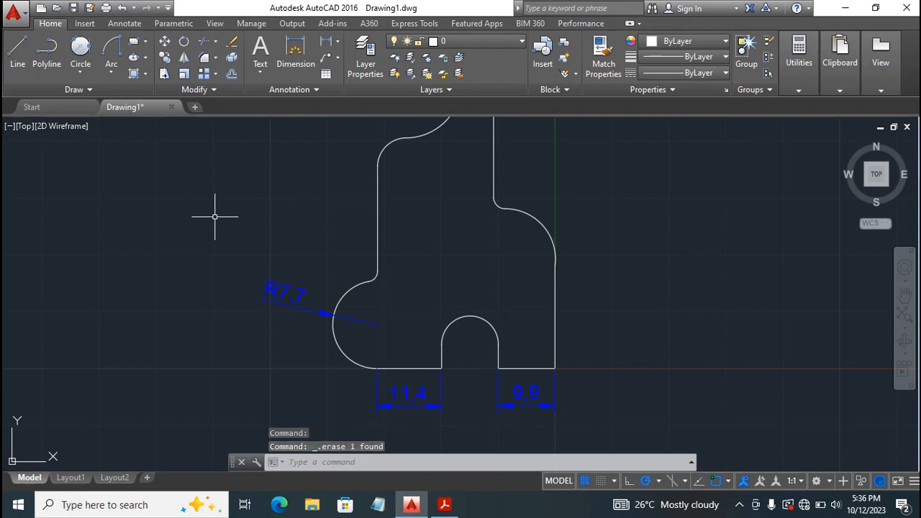
Add a radius dimension to the small fillet above the large left arc, with object snap turned off
click(295, 54)
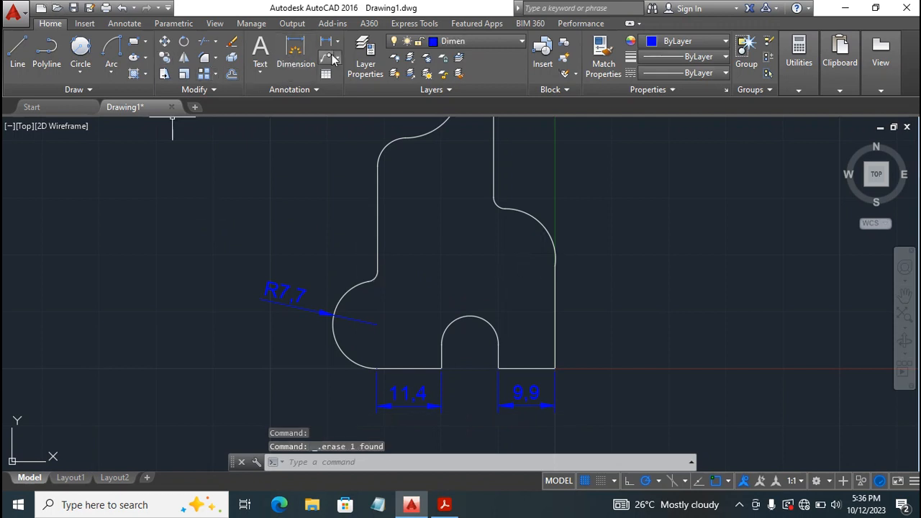
click(288, 54)
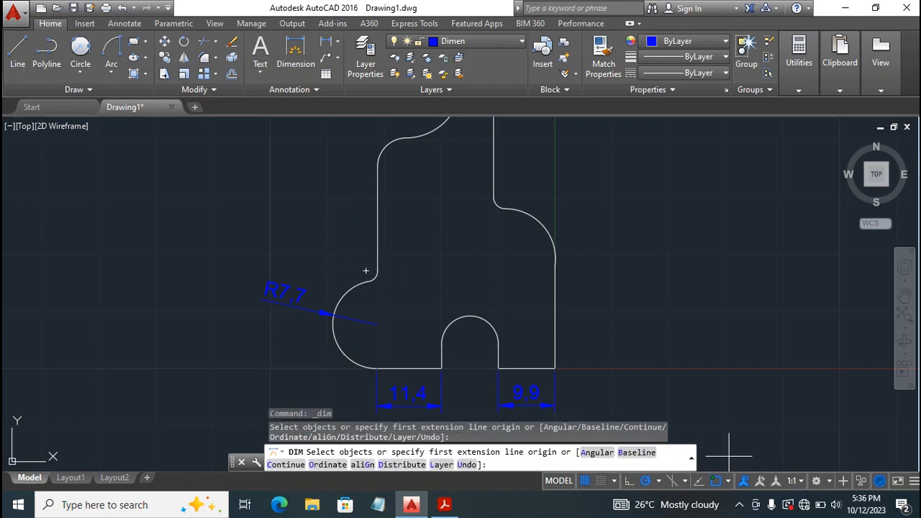
click(717, 482)
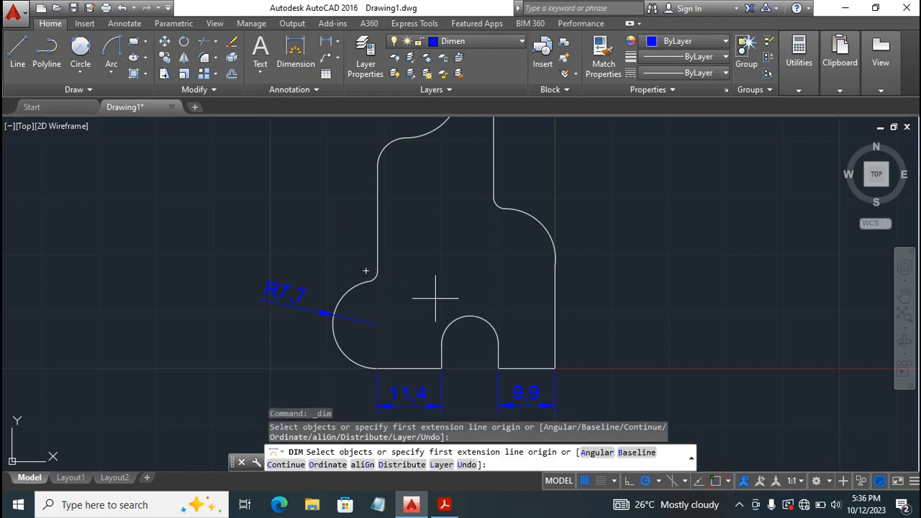
click(366, 272)
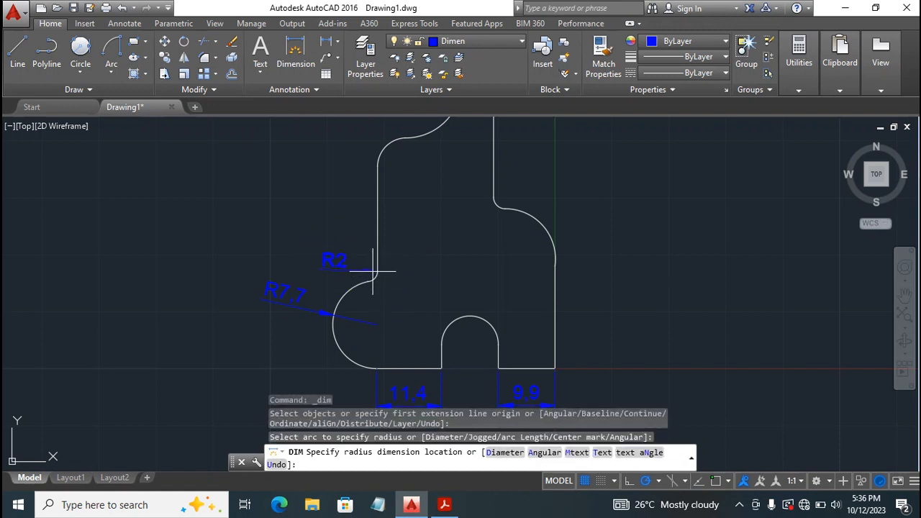
click(375, 273)
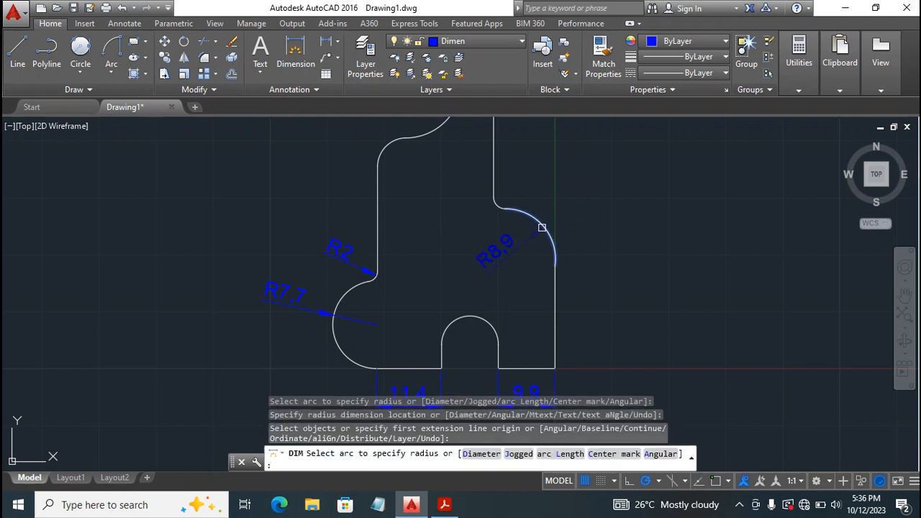
Add radius dimensions to the large right shoulder arc and the small fillet joining it to the upper vertical edge
click(542, 227)
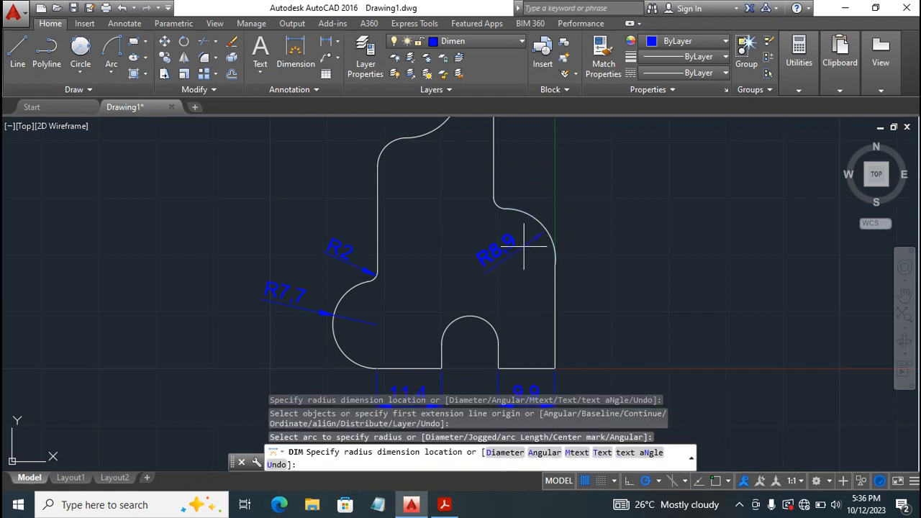
click(525, 246)
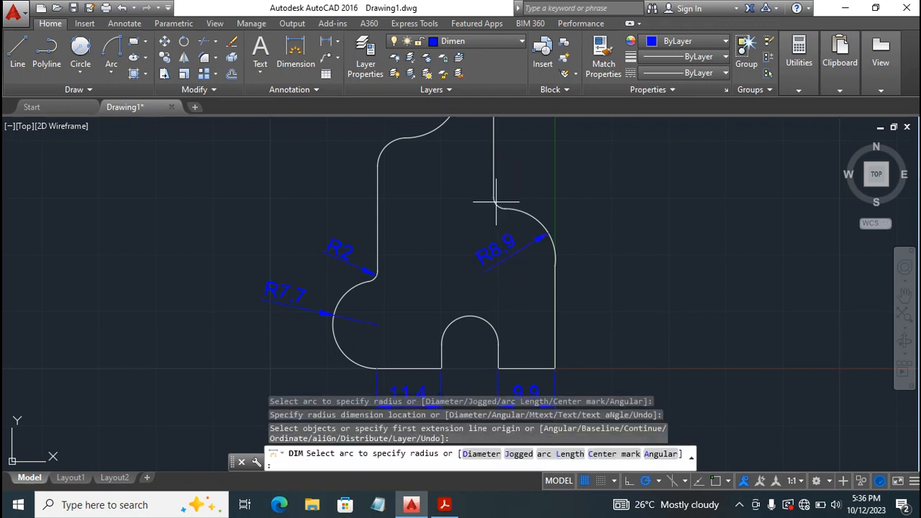
click(495, 202)
click(495, 202)
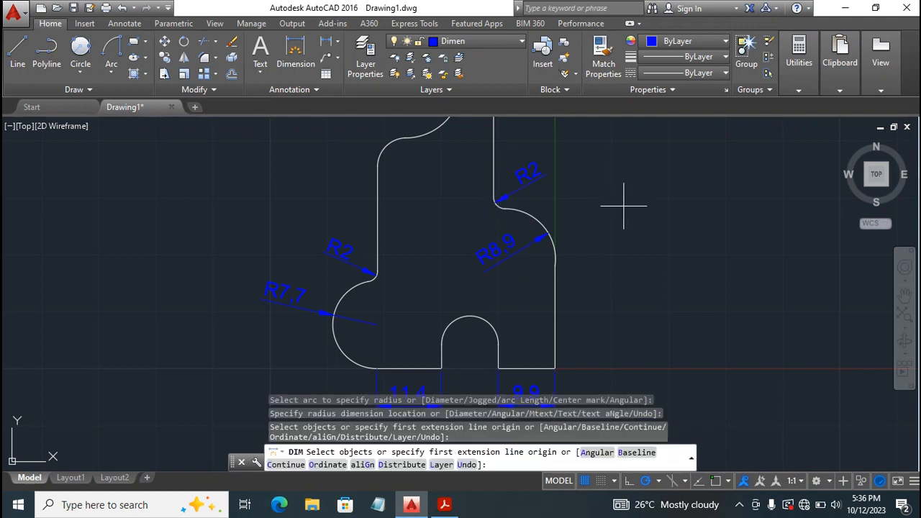
Dimension the length of the lower-right vertical edge, placing it to the right of the profile
key(Return)
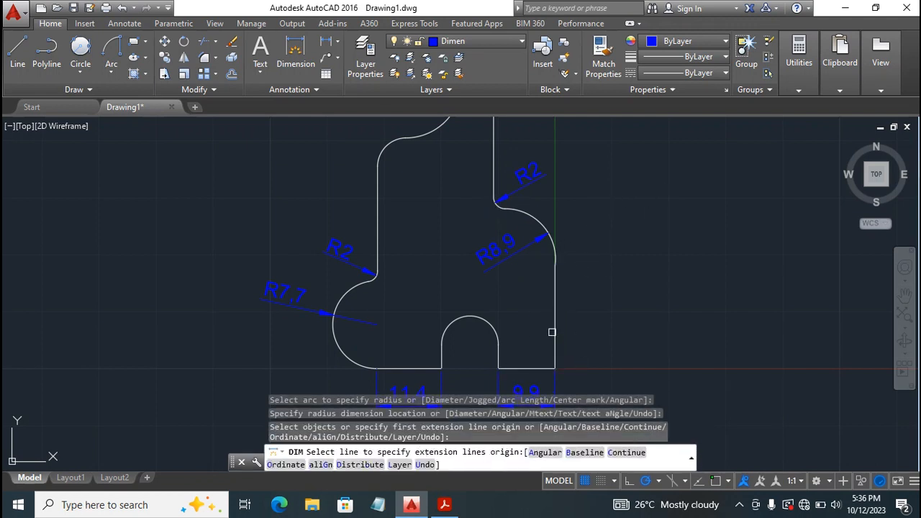
click(555, 326)
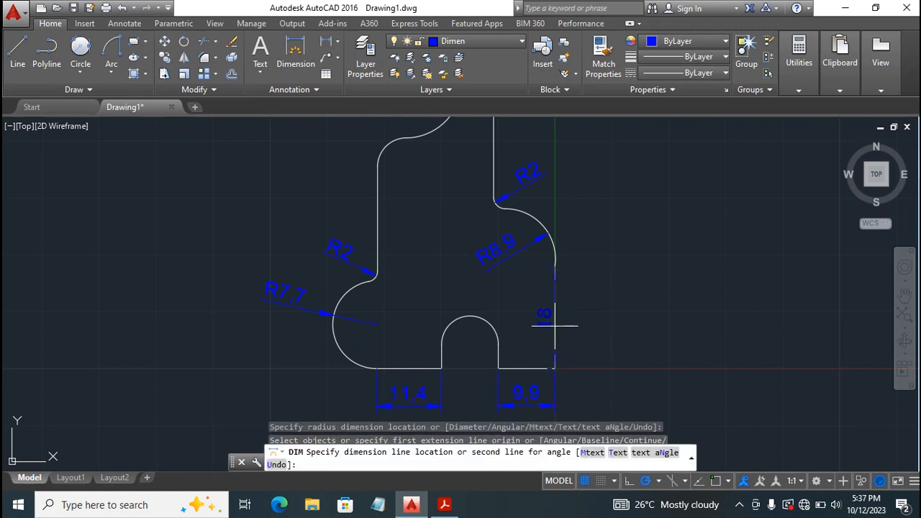
click(629, 321)
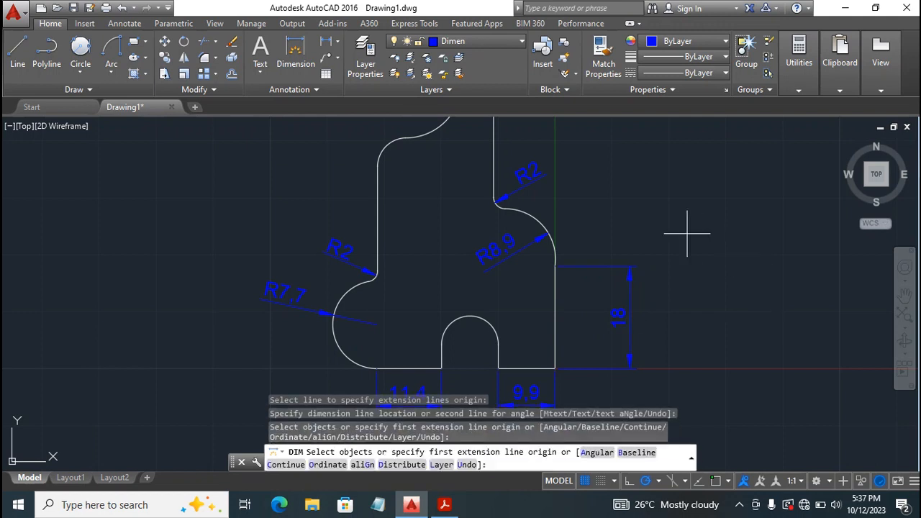
Dimension the vertical distance from the lower-right edge's upper end to the top arc's right end, aligned with the dimension below, using object snap
click(904, 298)
drag(671, 195, 678, 257)
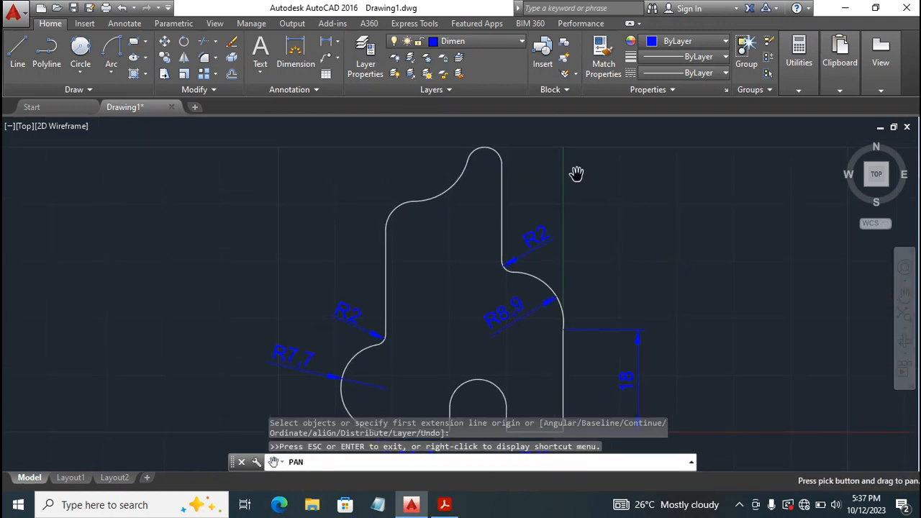
key(Escape)
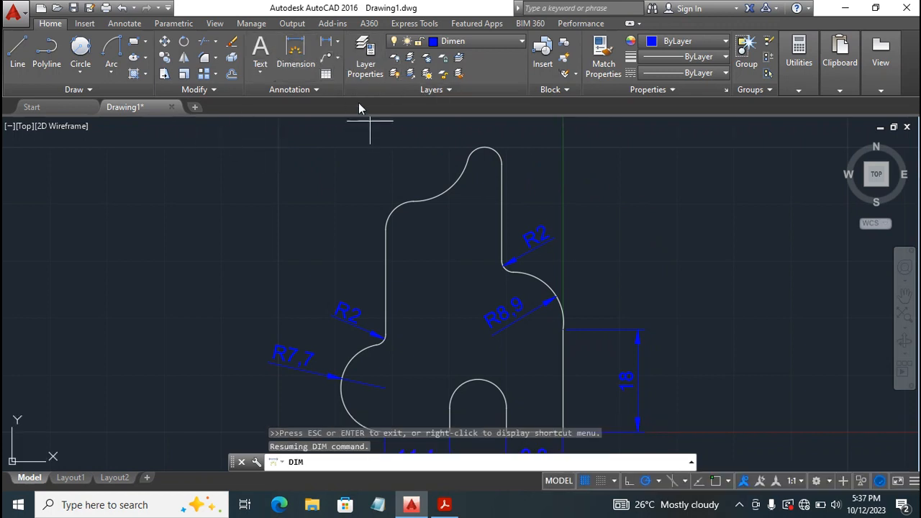
click(297, 54)
text(c)
key(Return)
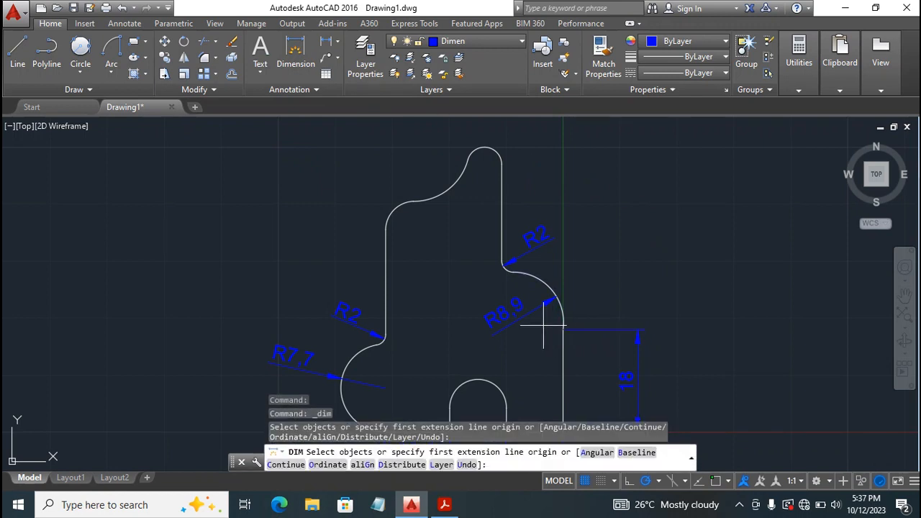
click(714, 480)
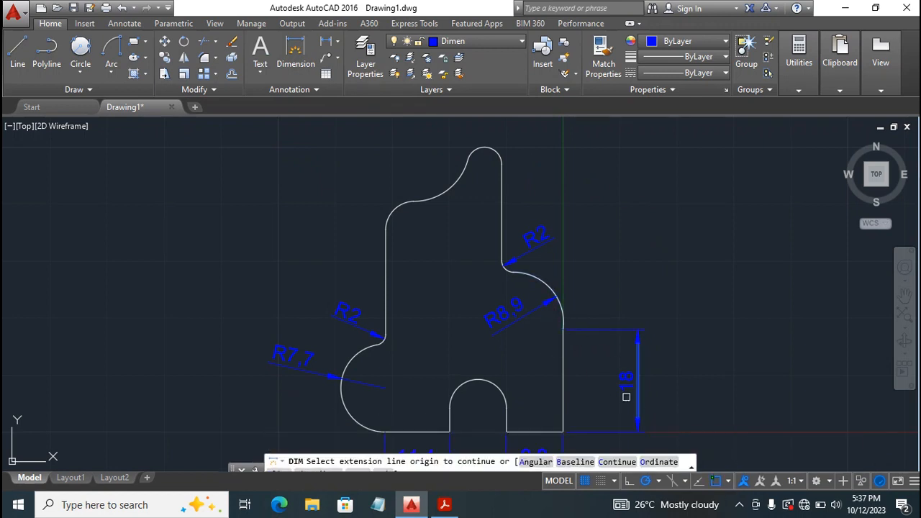
click(563, 325)
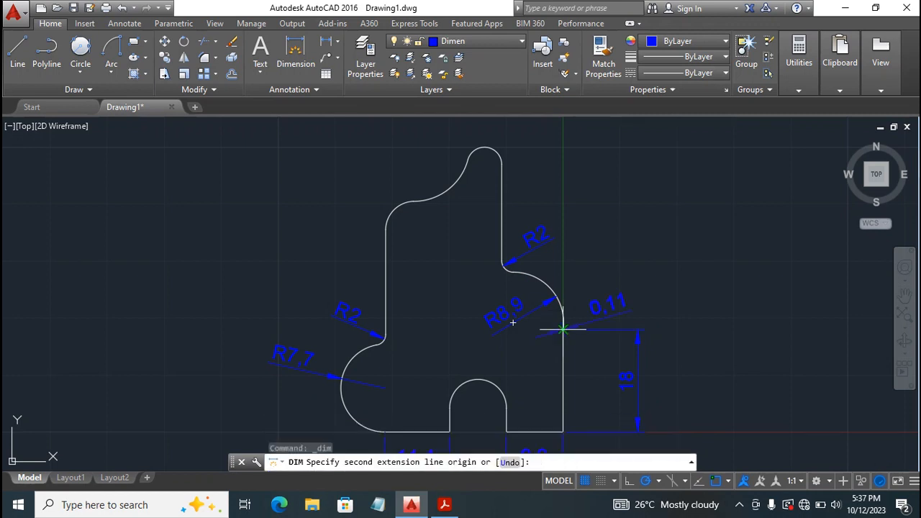
click(501, 164)
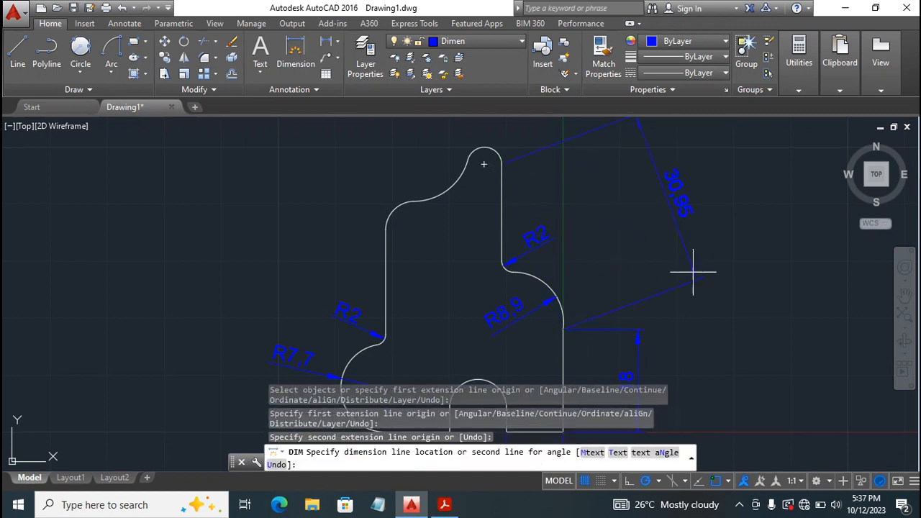
click(638, 330)
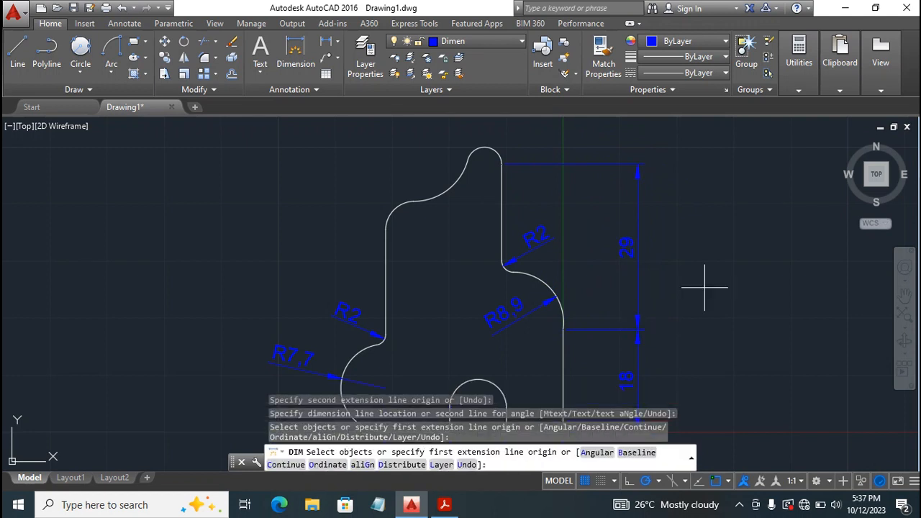
Dimension the horizontal distance from the left vertical edge's upper end to the upper right vertical edge
key(Return)
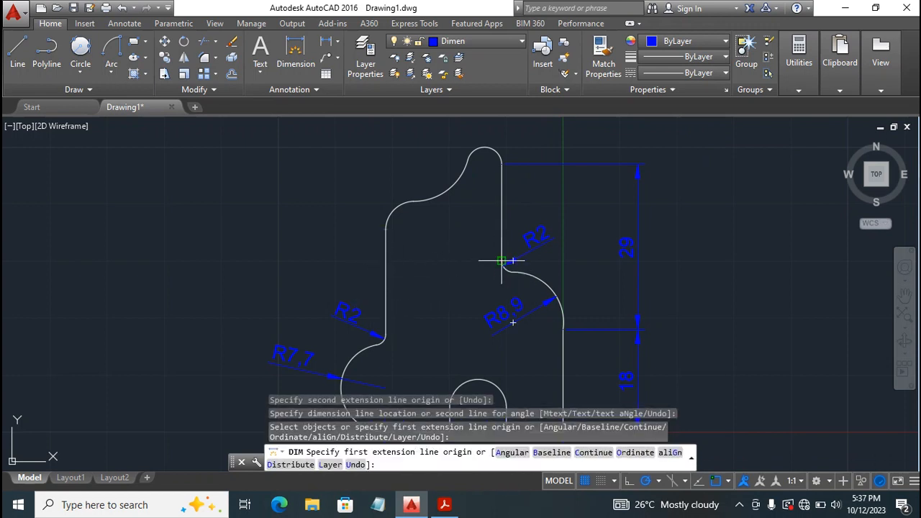
click(385, 229)
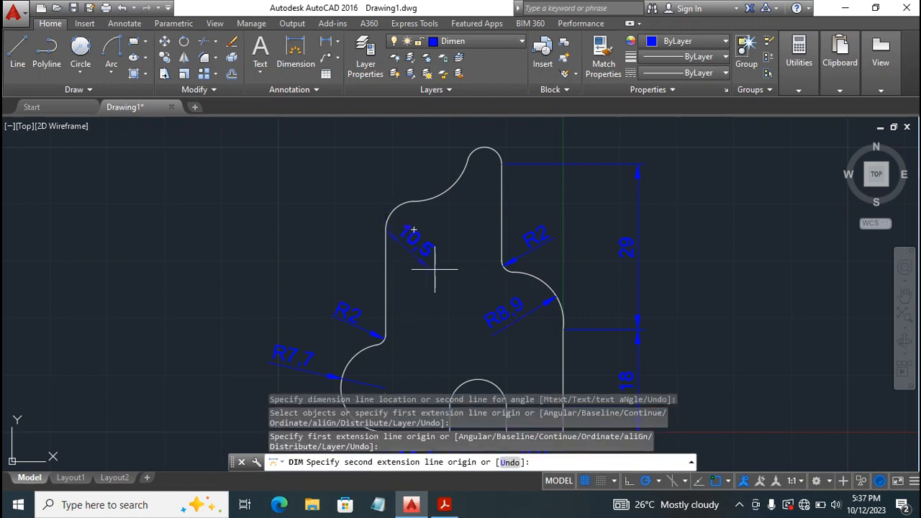
click(501, 230)
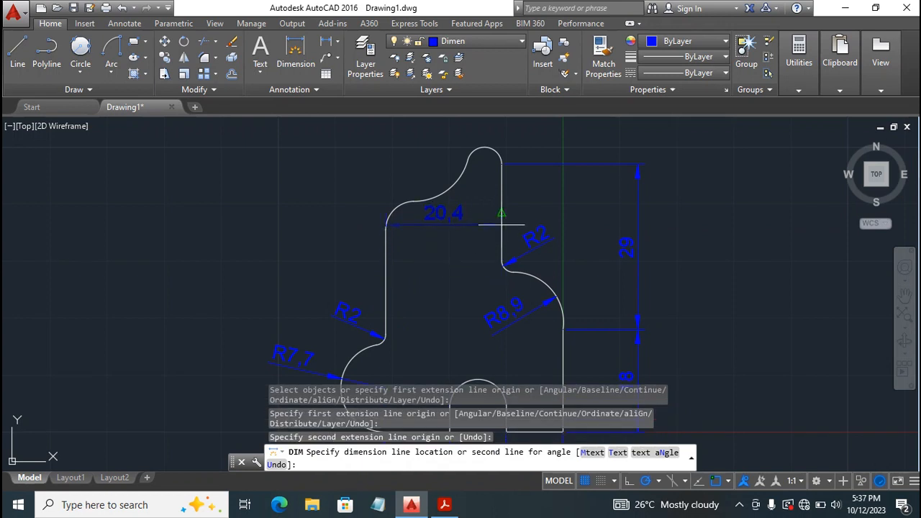
click(501, 213)
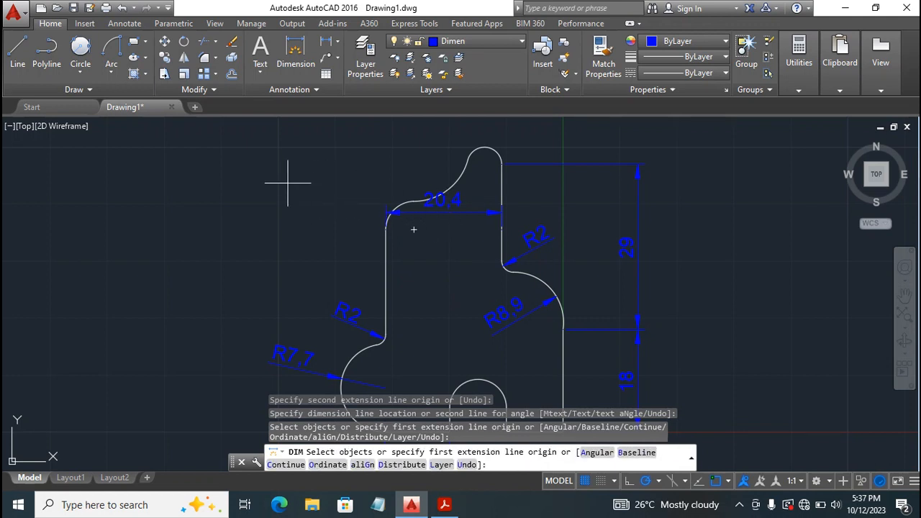
key(Escape)
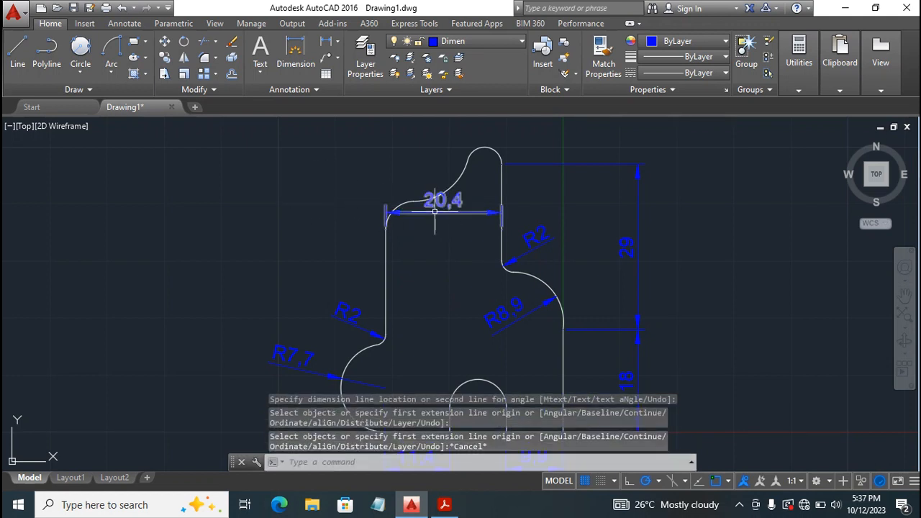
Move the upper width dimension straight down, aligning its line with the left vertical edge's upper end
click(439, 213)
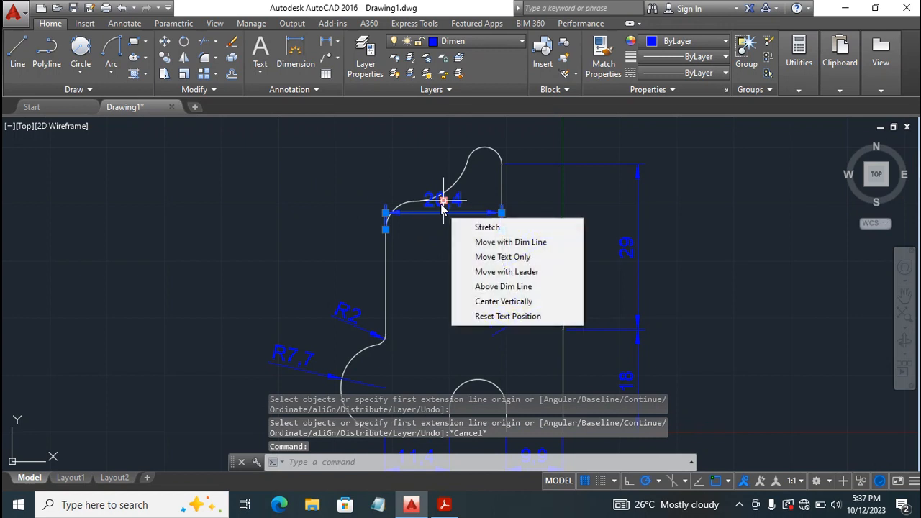
click(444, 202)
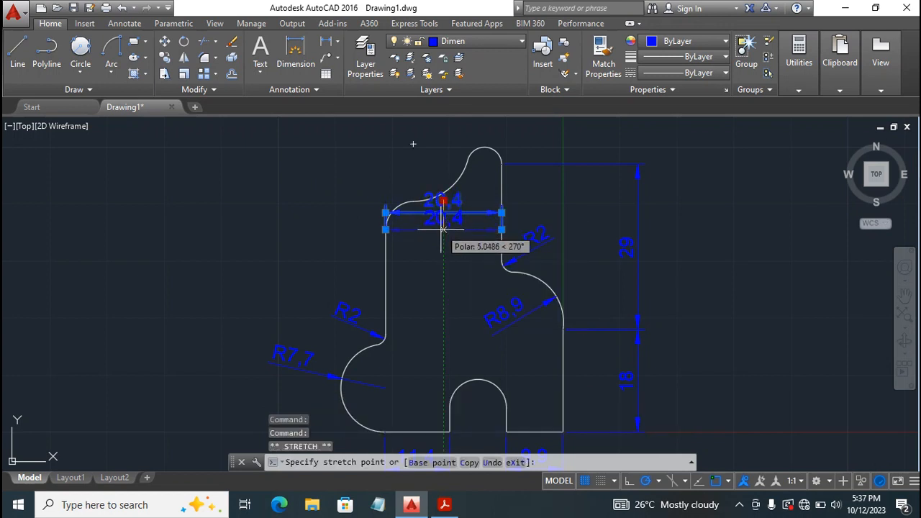
click(443, 230)
mouse_move(443, 236)
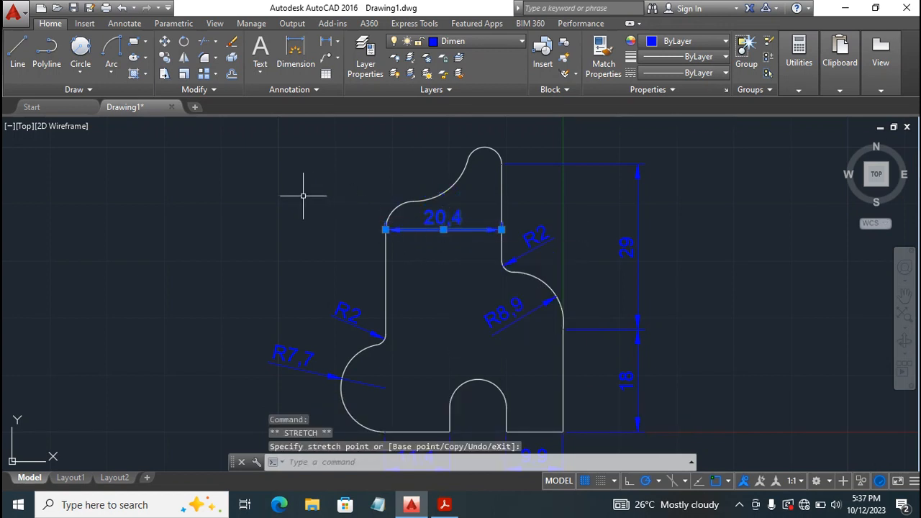
key(Escape)
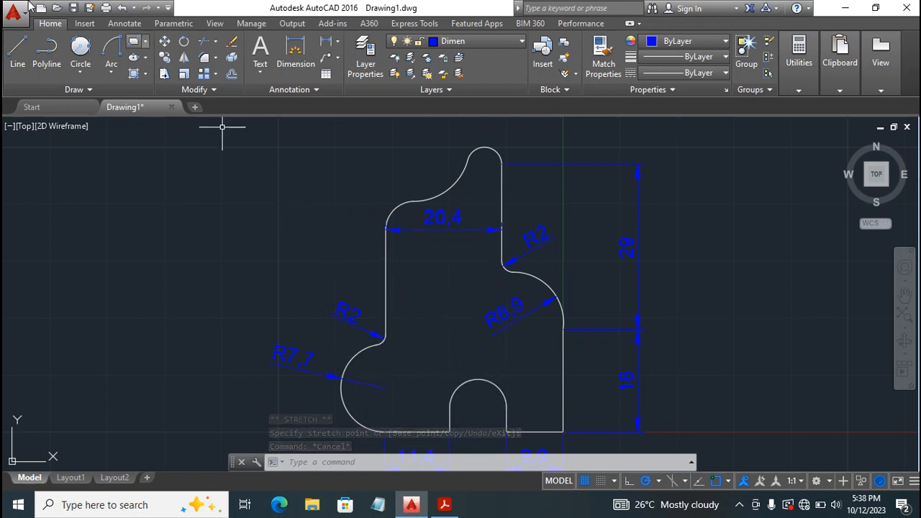
Add a radius dimension to the bottom slot's arc with object snap turned off, placing it outside the arc's upper left
click(295, 54)
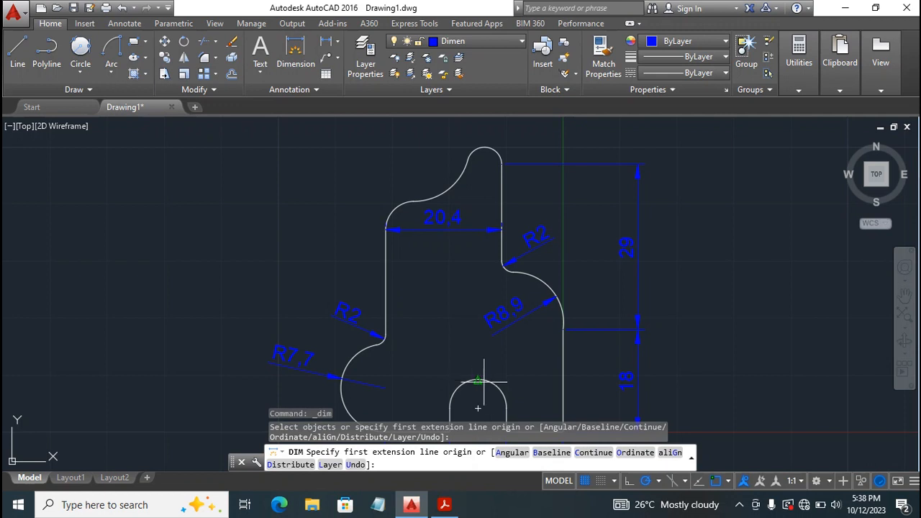
click(716, 482)
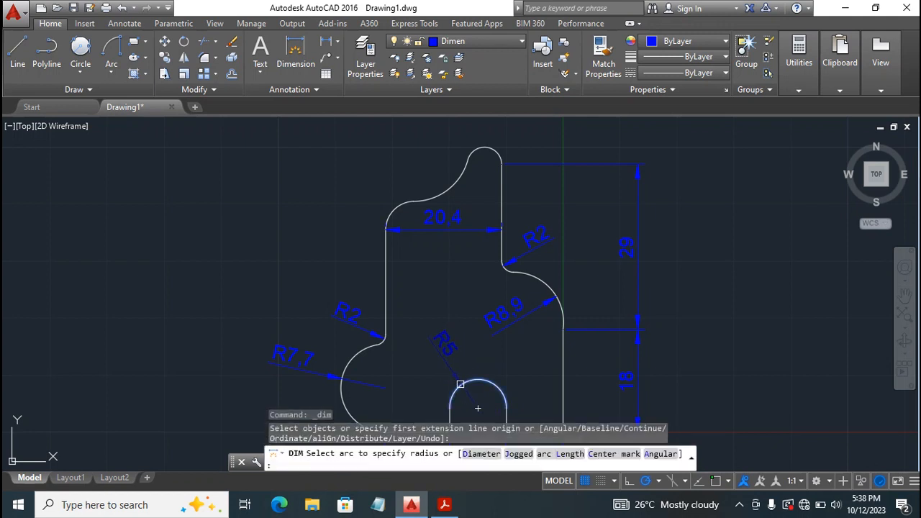
click(453, 393)
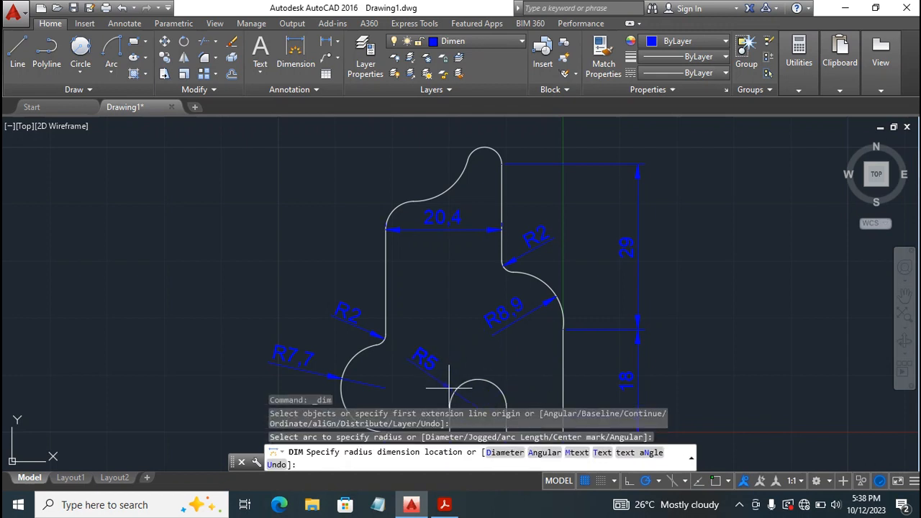
click(450, 389)
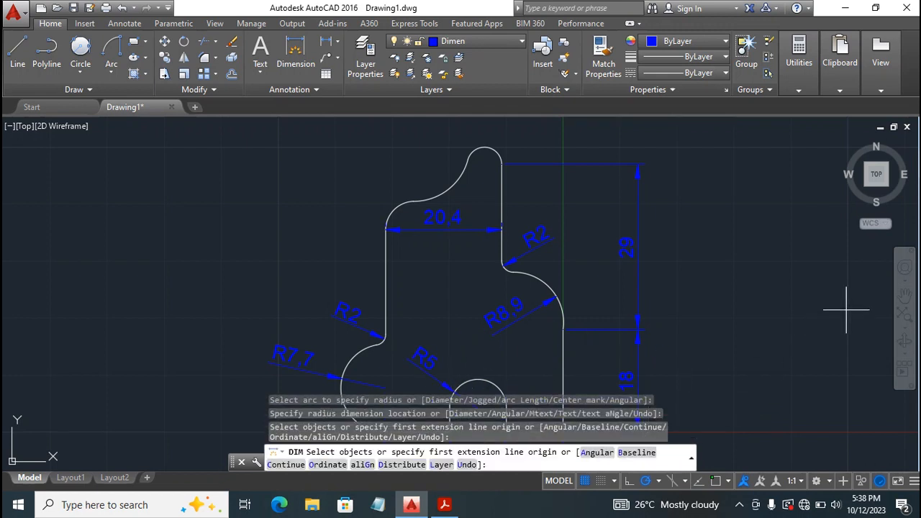
Dimension the length of the bottom slot's right vertical side, picking its two endpoints with object snap on
click(905, 295)
drag(518, 353, 511, 297)
key(Escape)
key(Escape)
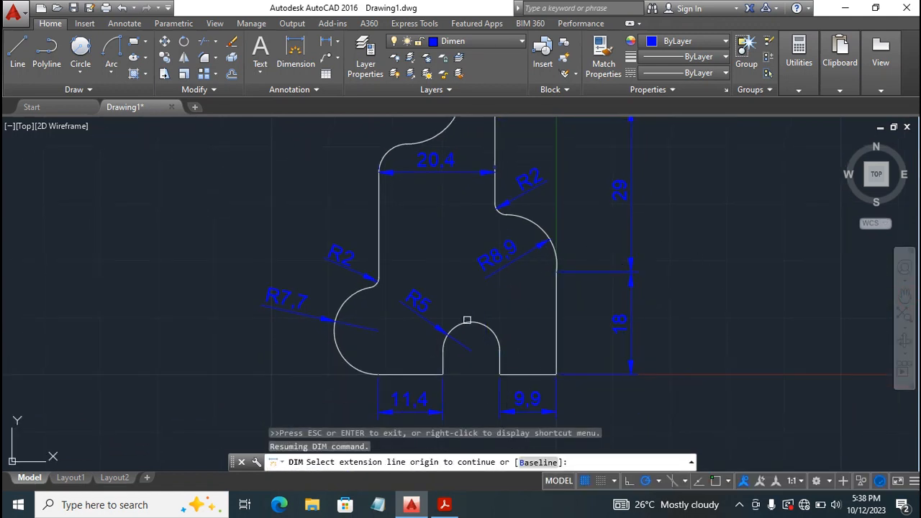
click(293, 54)
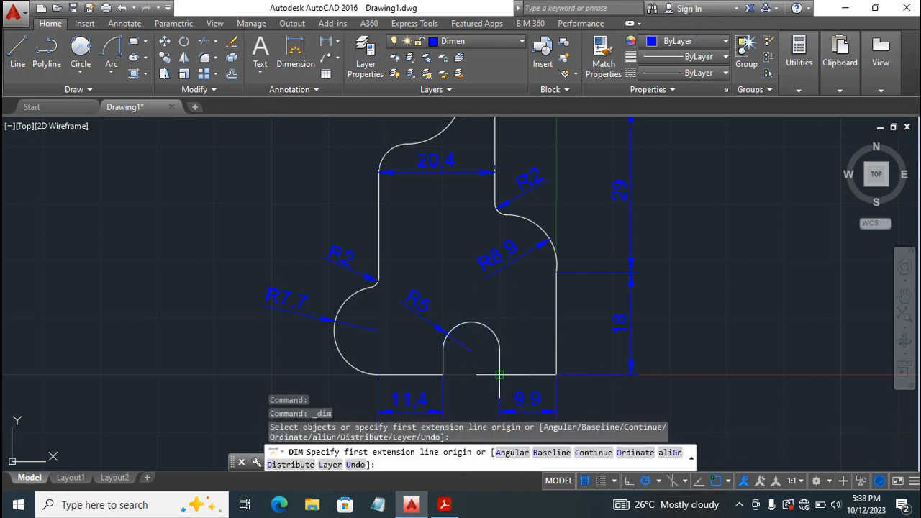
click(500, 375)
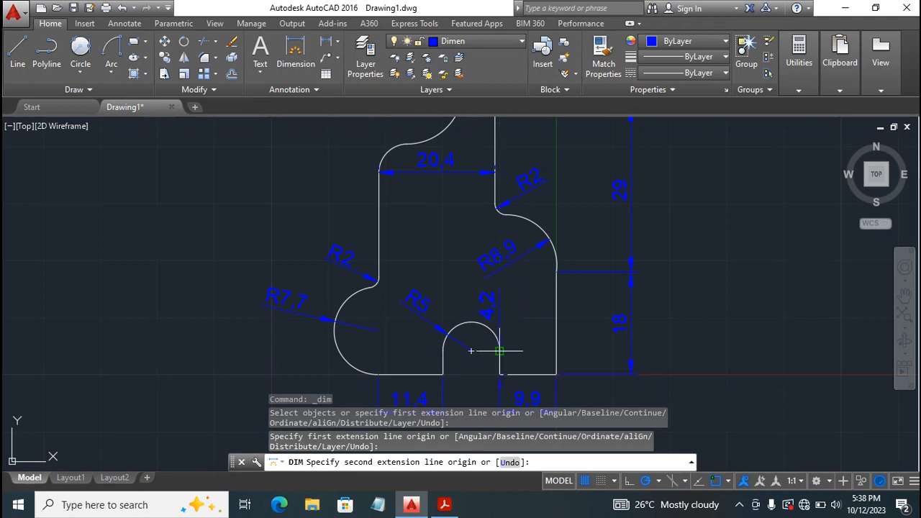
click(500, 350)
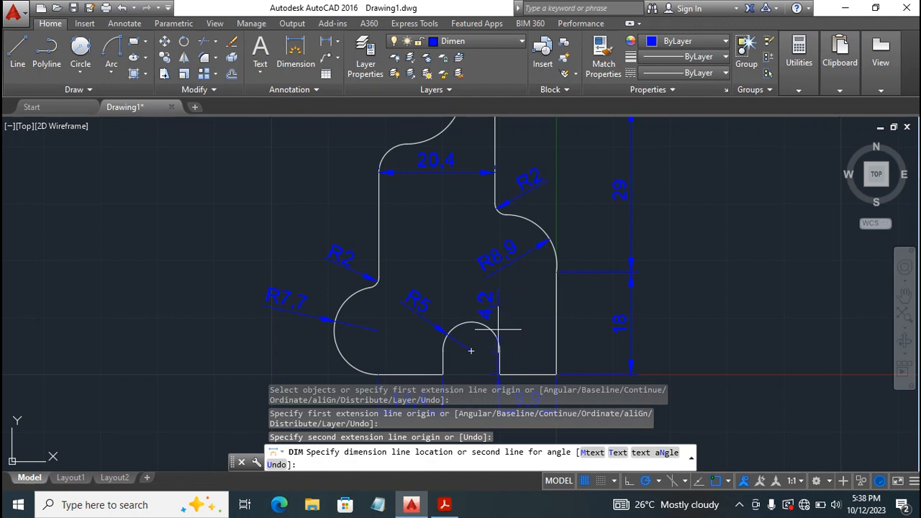
click(498, 330)
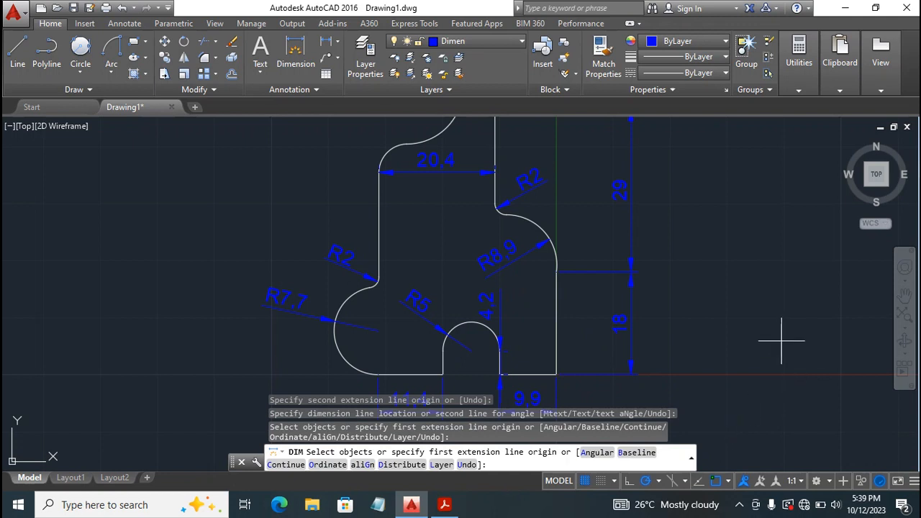
Add a radius dimension to the upper-left shoulder arc with object snap off, placing it outside the profile
scroll(770, 311, down, 5)
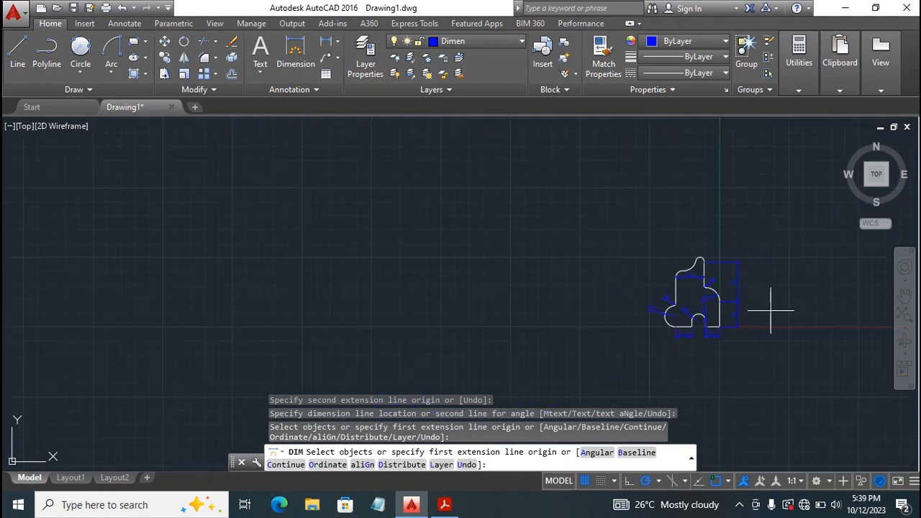
scroll(771, 311, up, 4)
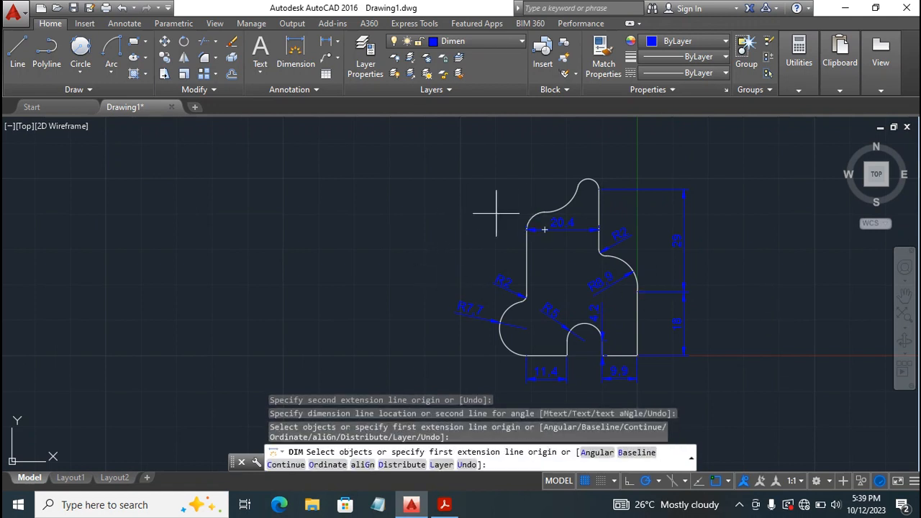
key(F3)
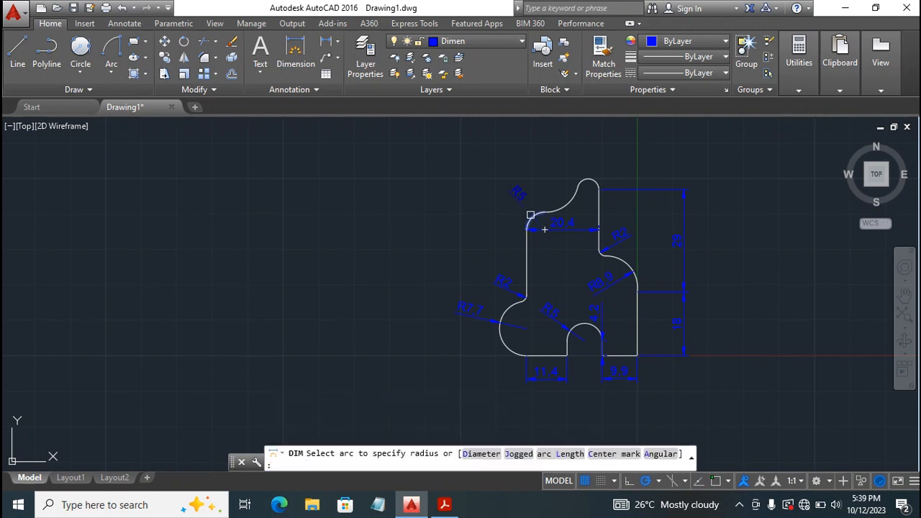
click(531, 214)
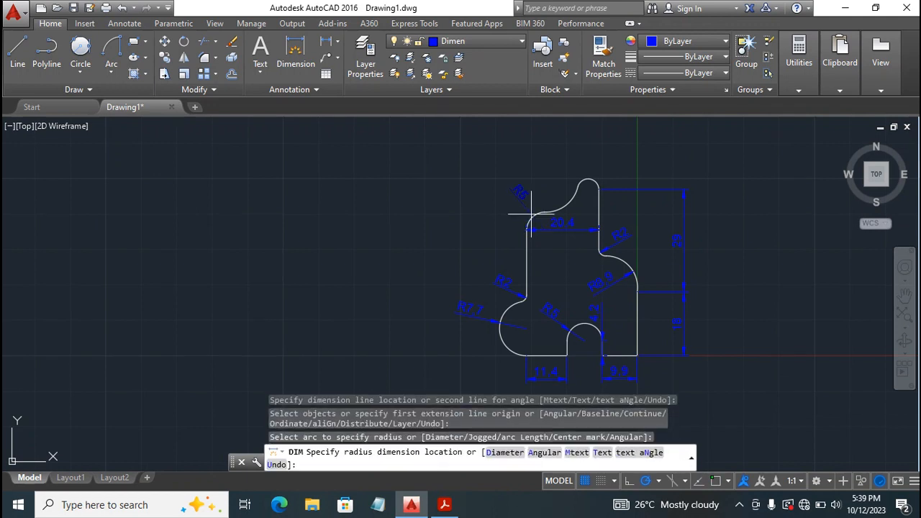
click(511, 195)
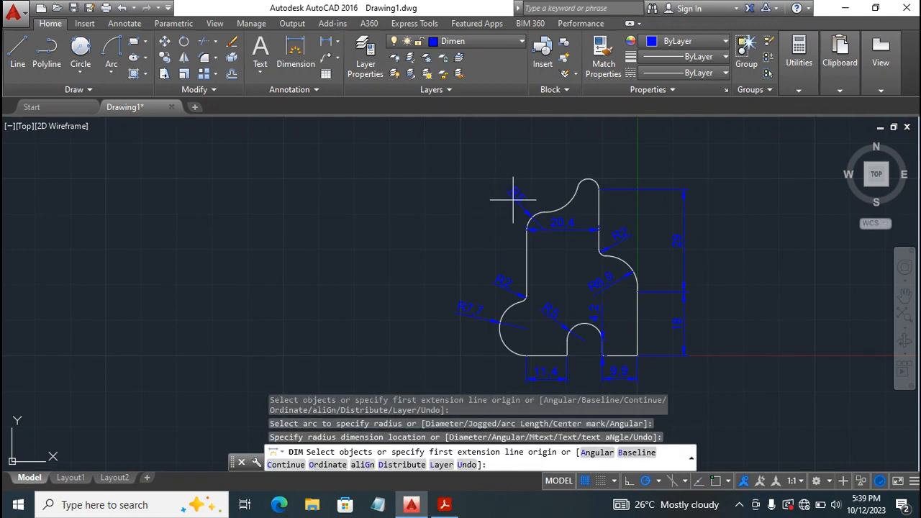
Add radius dimensions to the concave arc below the tip and to the rounded top arc, placing both outside the profile
click(567, 202)
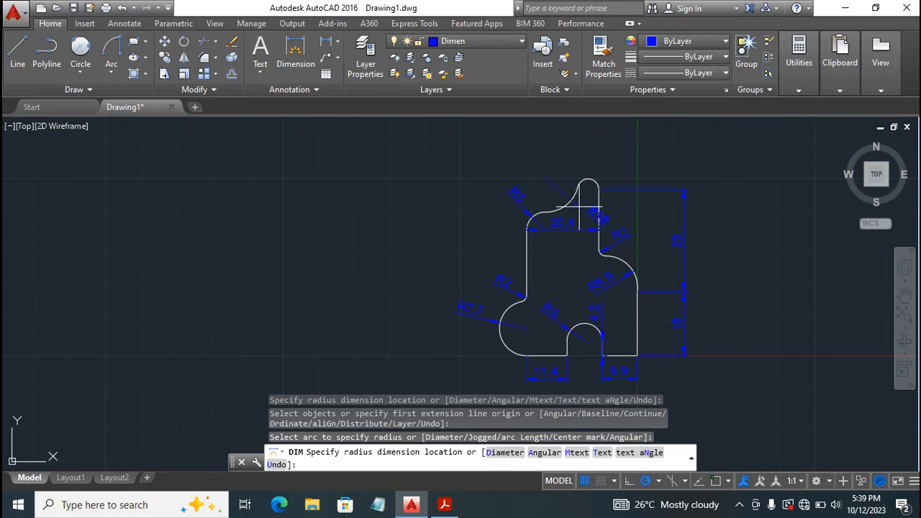
click(565, 199)
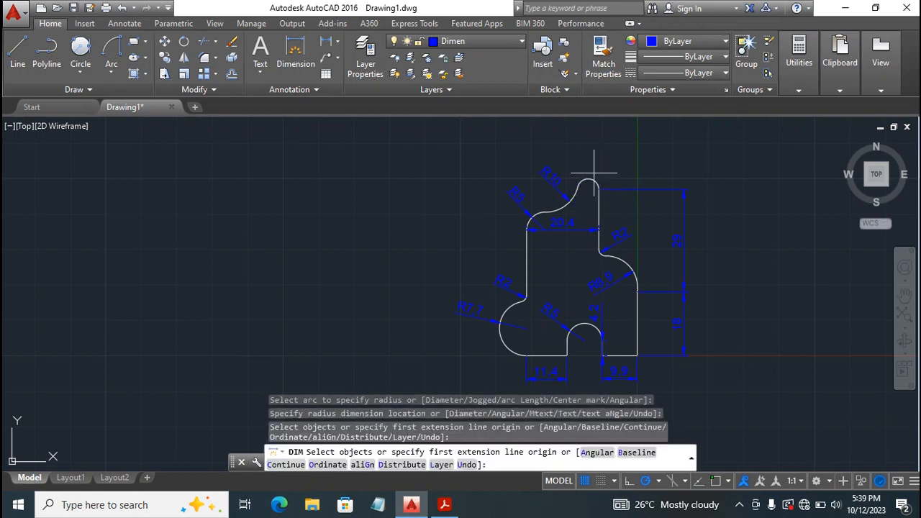
click(593, 176)
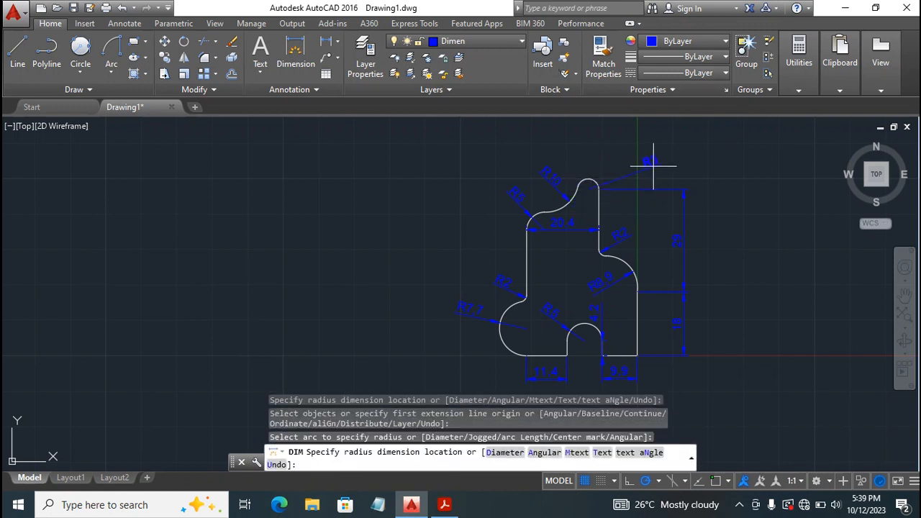
click(599, 173)
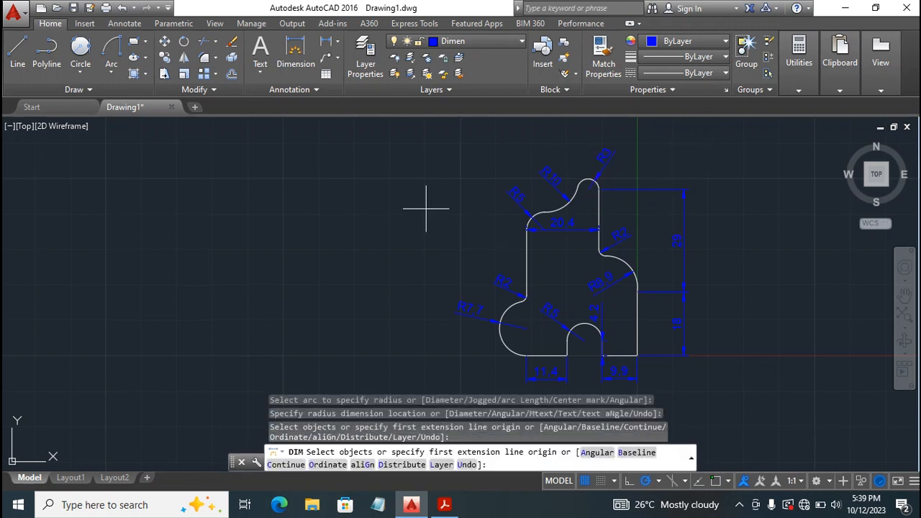
Modify the ISO-25 dimension style so it does not draw the dimension line between extension lines
click(297, 92)
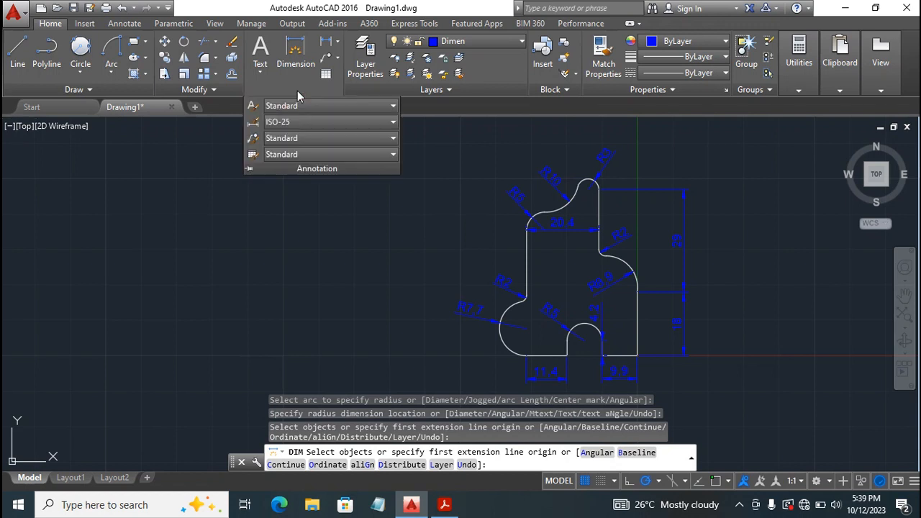
click(254, 122)
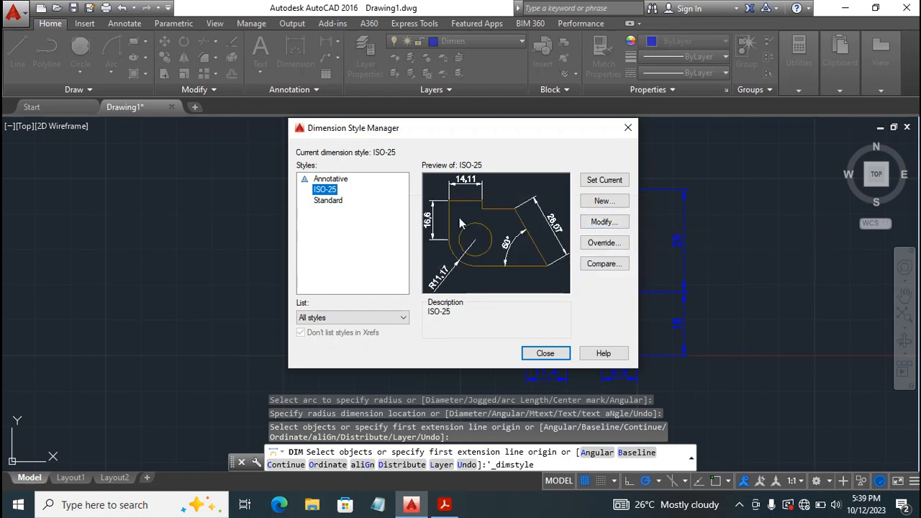
click(593, 224)
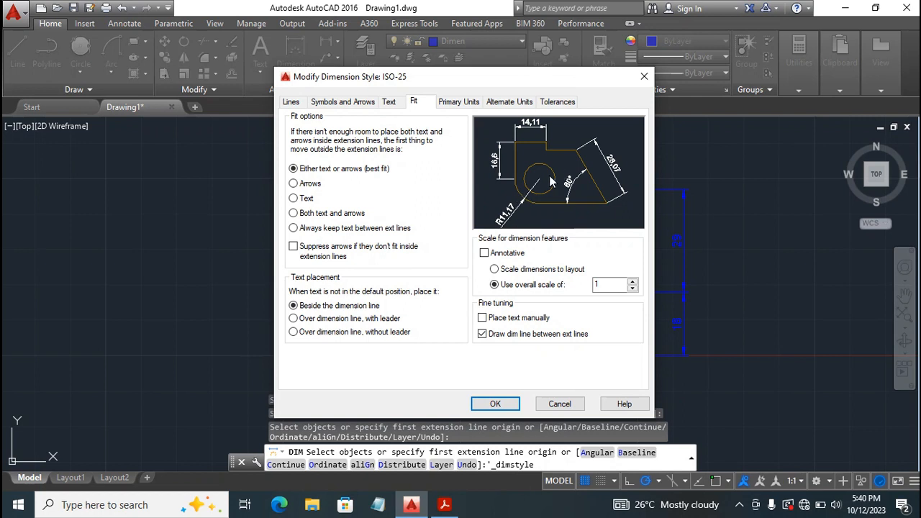
click(483, 335)
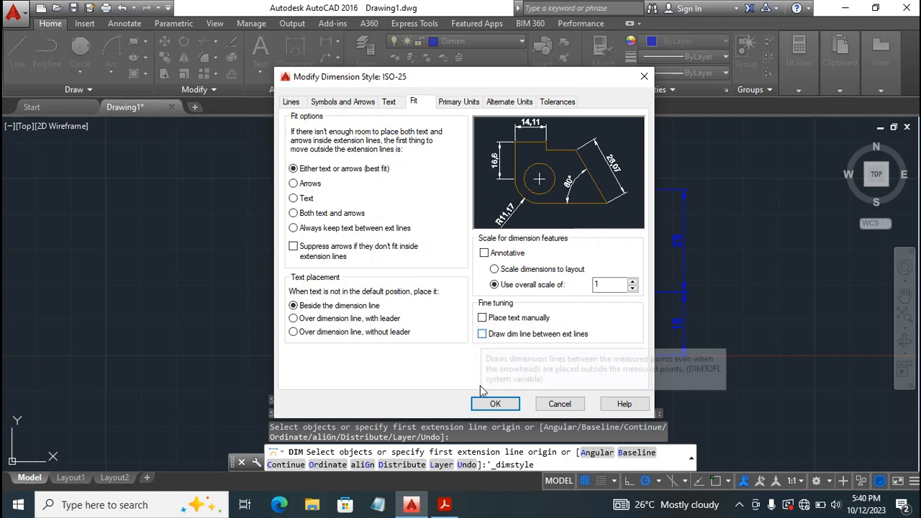
click(495, 404)
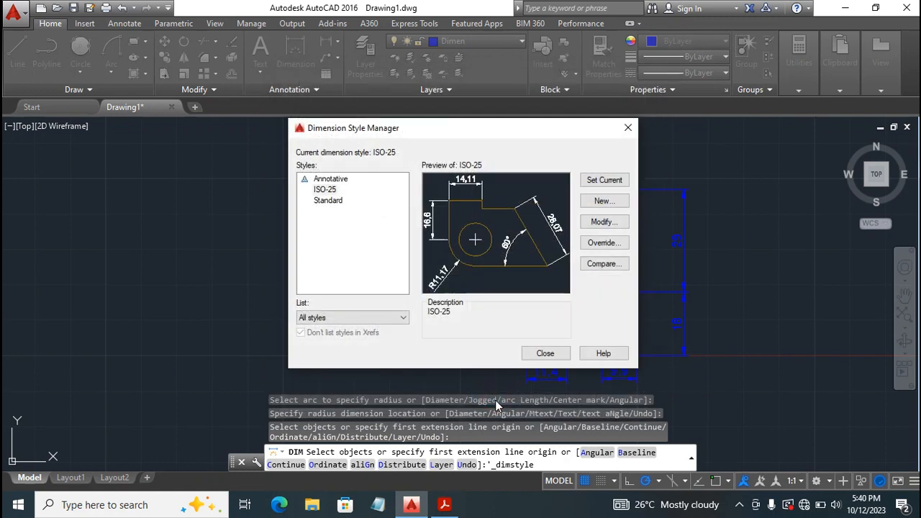
click(543, 355)
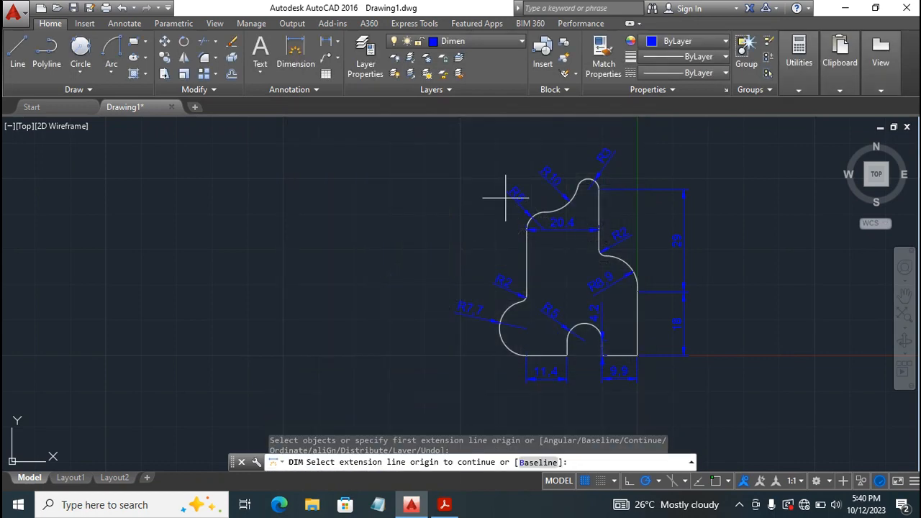
click(376, 195)
click(368, 129)
key(Escape)
Select the whole drawing and modify the ISO-25 style with drawing dimension lines between extension lines turned off to update the existing dimensions
click(403, 124)
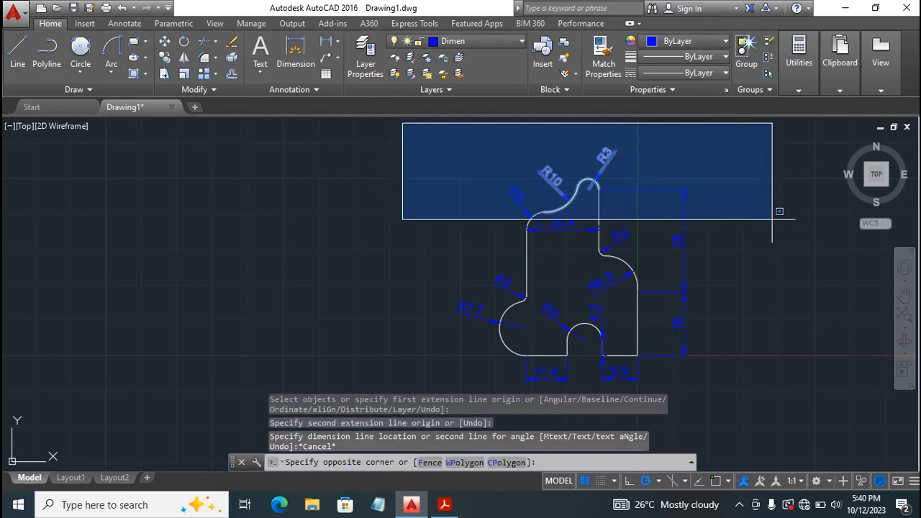
click(799, 390)
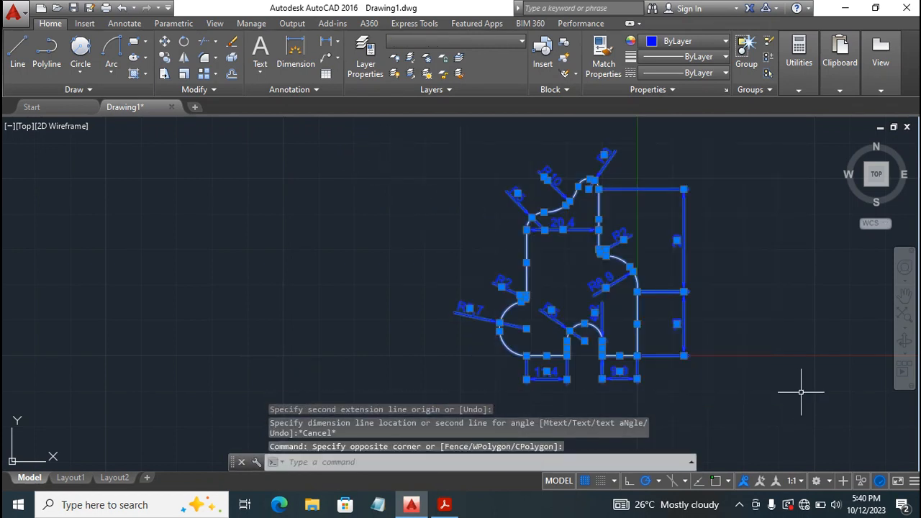
click(316, 90)
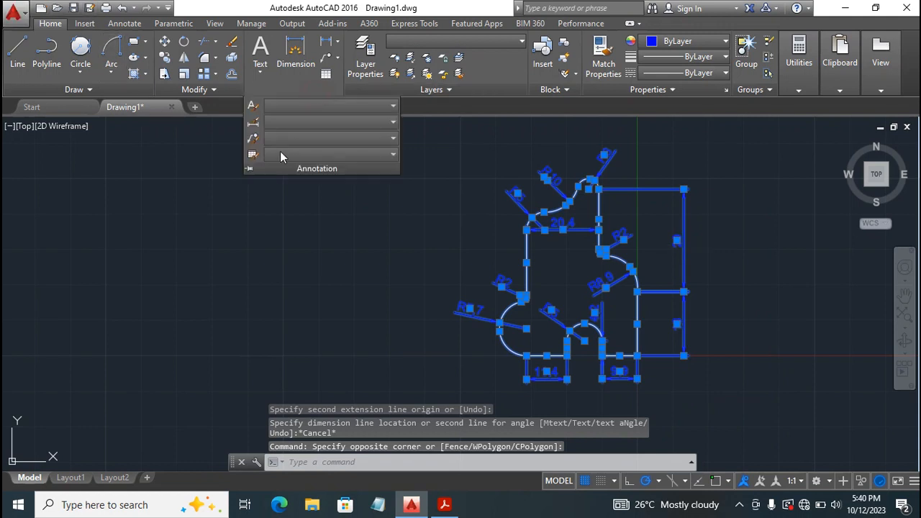
click(252, 124)
click(603, 223)
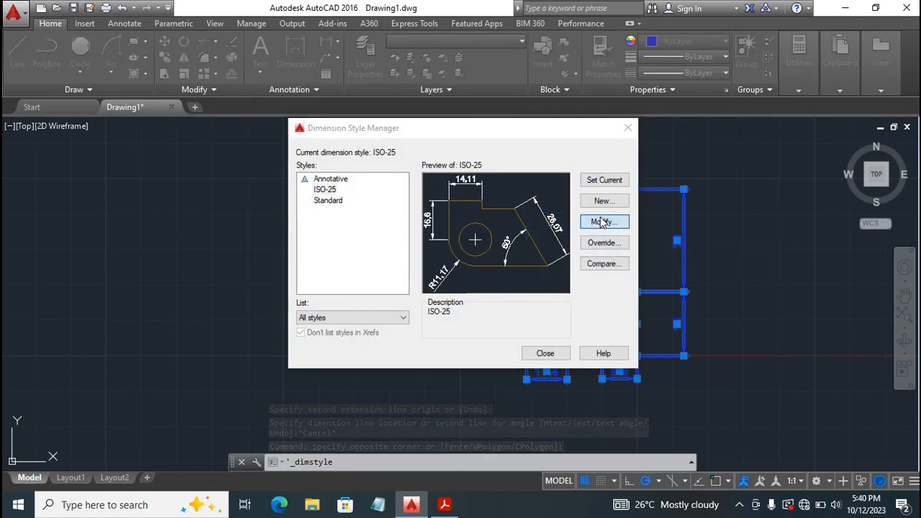
click(485, 335)
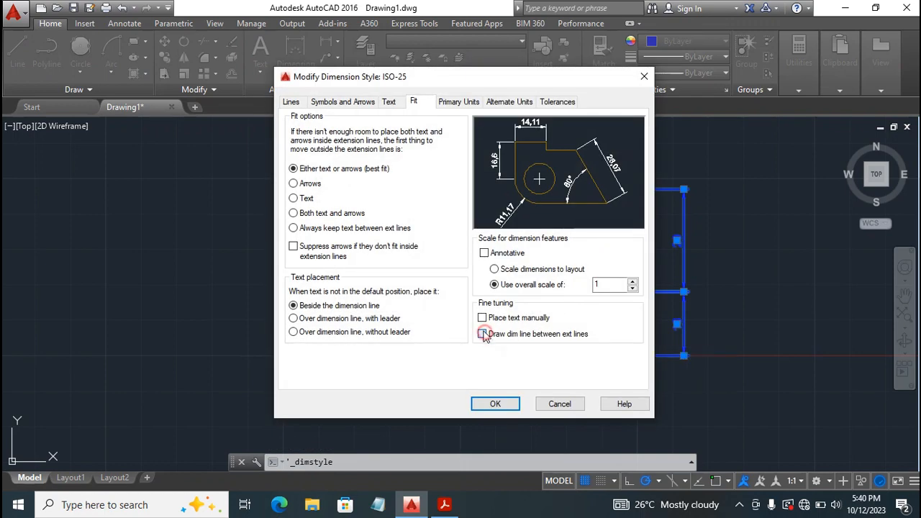
click(483, 333)
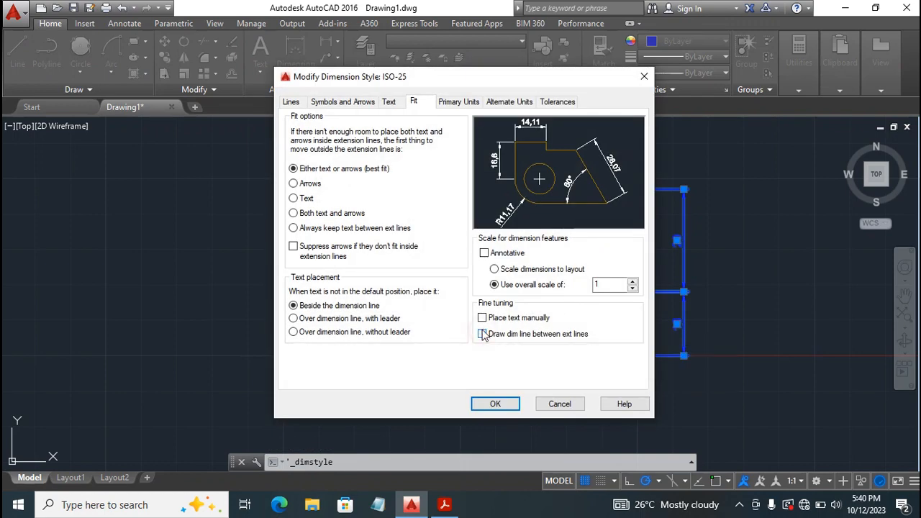
click(497, 403)
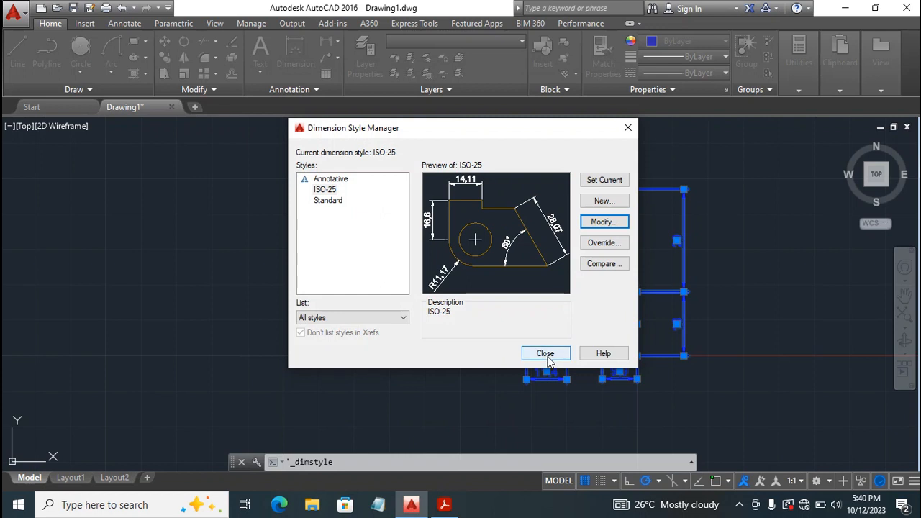
click(544, 353)
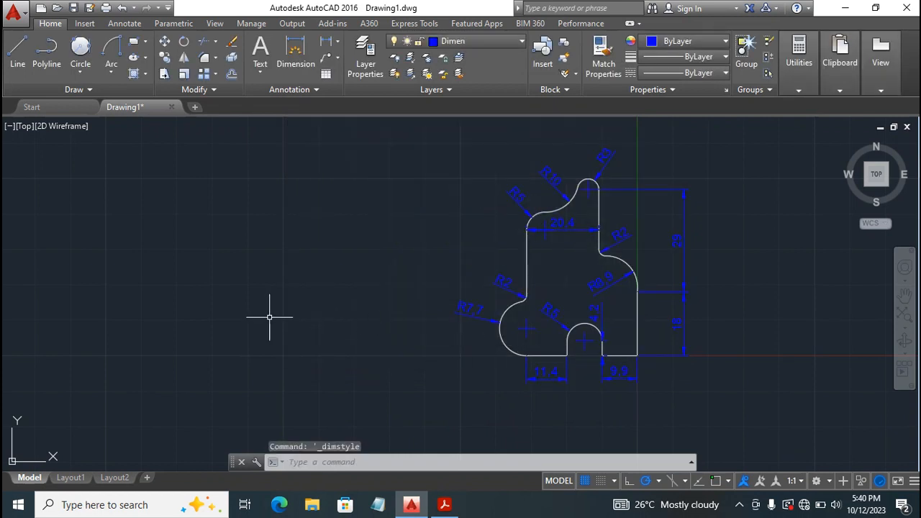
Zoom in on the dimensioned profile in model space and centre it to examine its dimensions
click(277, 305)
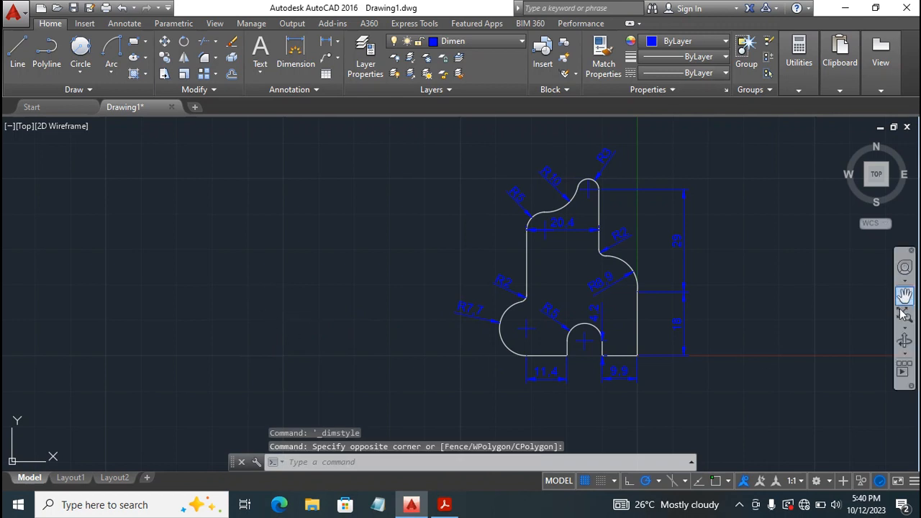
click(906, 329)
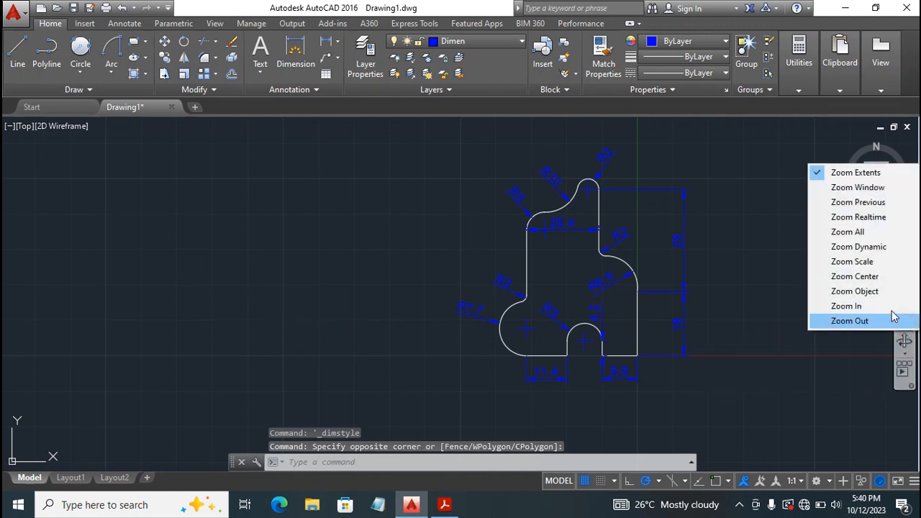
click(868, 217)
drag(492, 418, 883, 304)
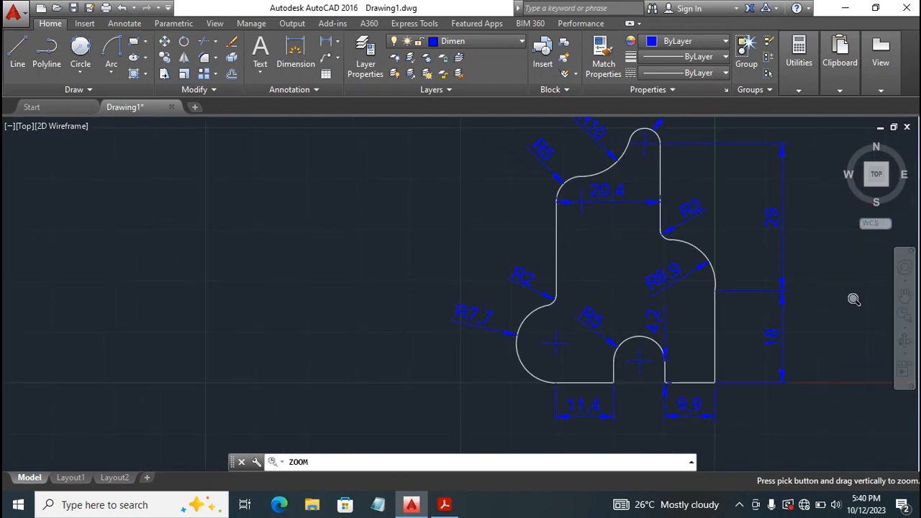
key(Escape)
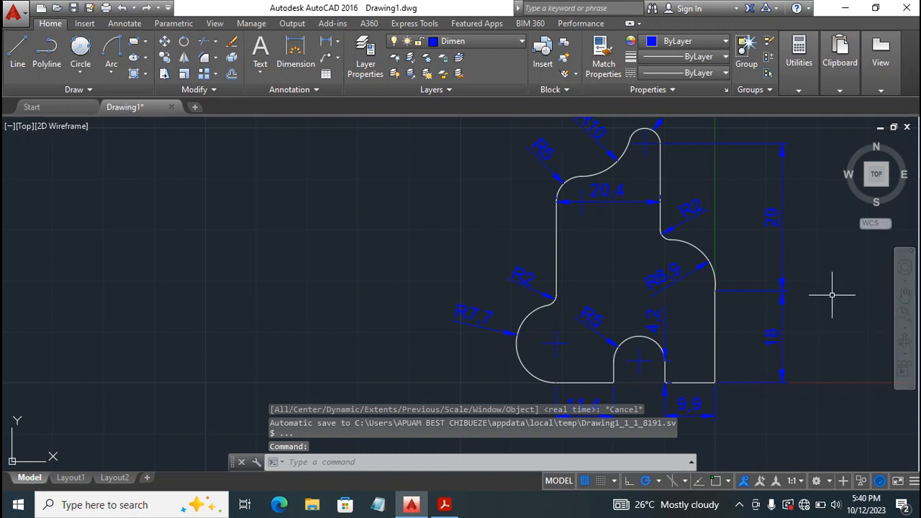
click(904, 295)
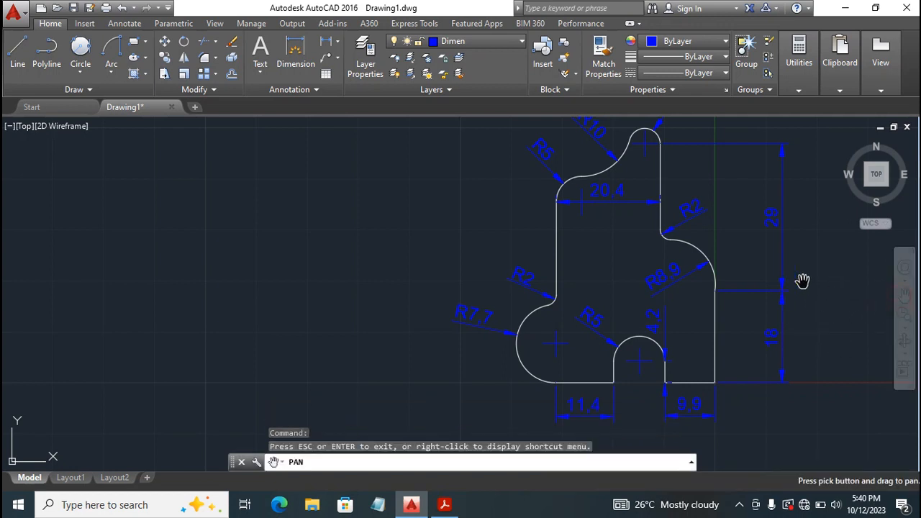
mouse_move(835, 282)
mouse_down()
mouse_move(767, 304)
mouse_move(703, 278)
mouse_move(681, 300)
mouse_move(668, 291)
mouse_move(670, 306)
mouse_move(664, 300)
mouse_up()
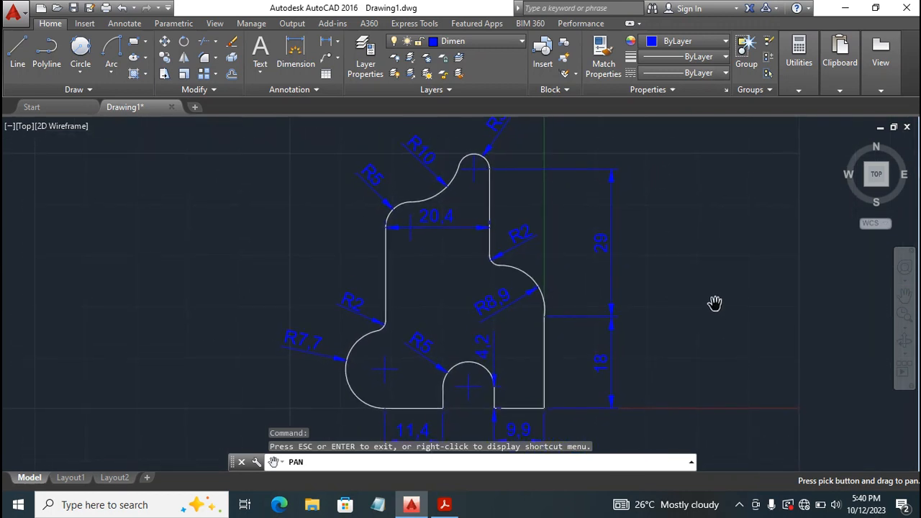
key(Escape)
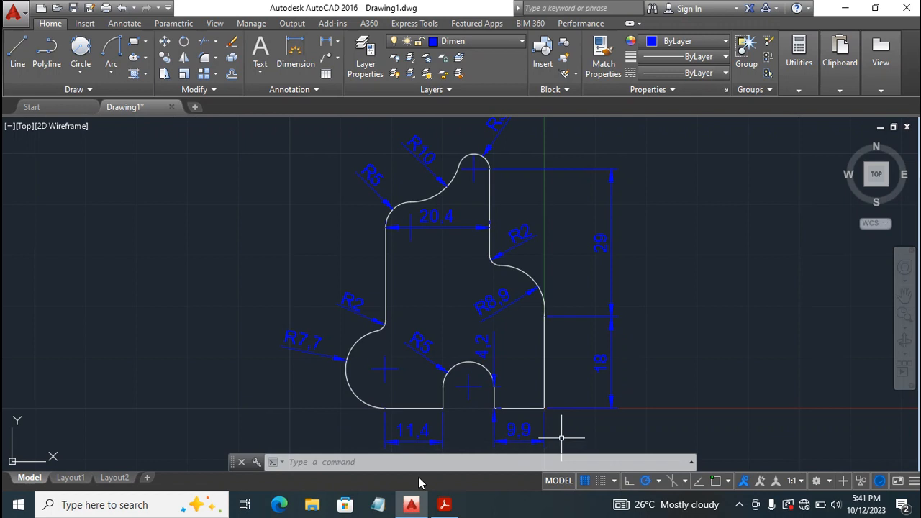
Open Layout1 and stretch the viewport's upper-right and lower-left corners to the matching corners of the paper sheet
click(70, 477)
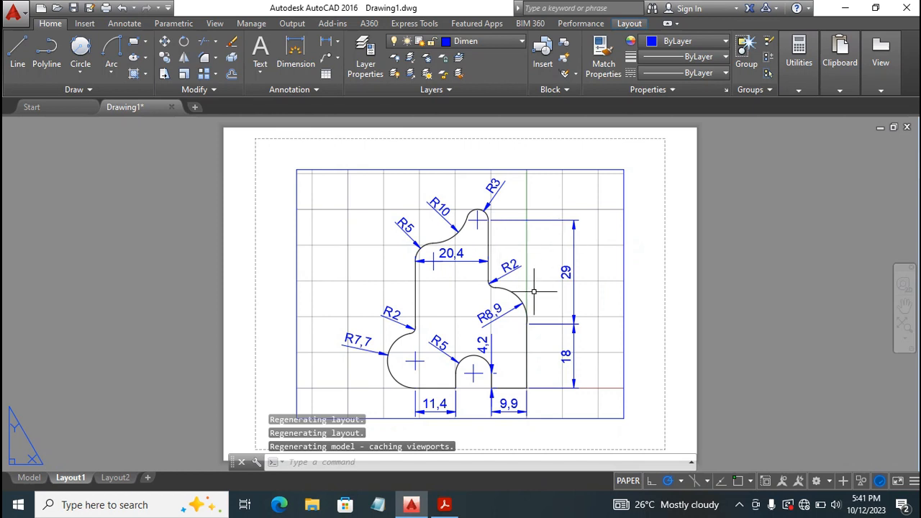
click(623, 245)
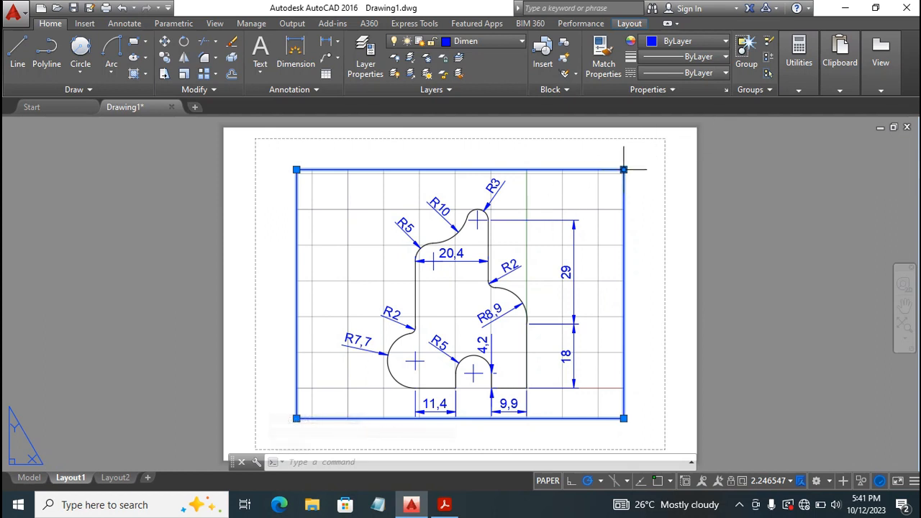
click(623, 170)
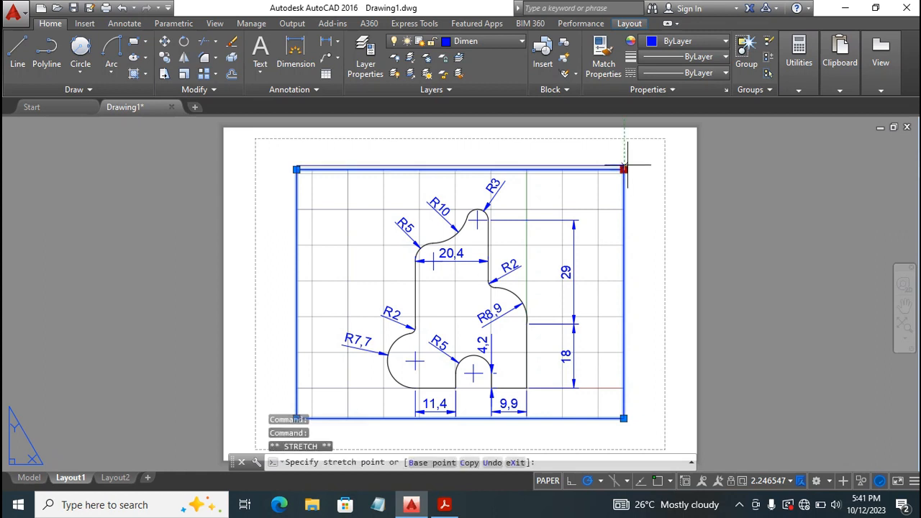
click(696, 128)
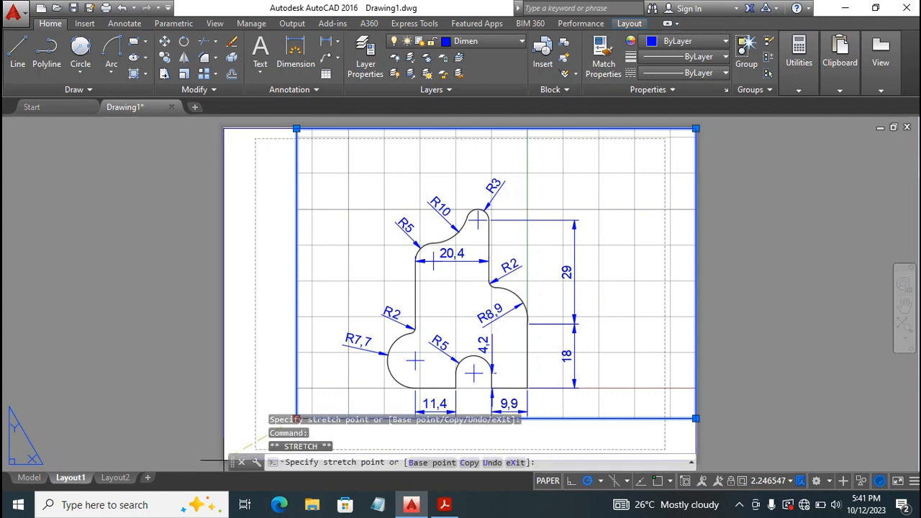
click(223, 461)
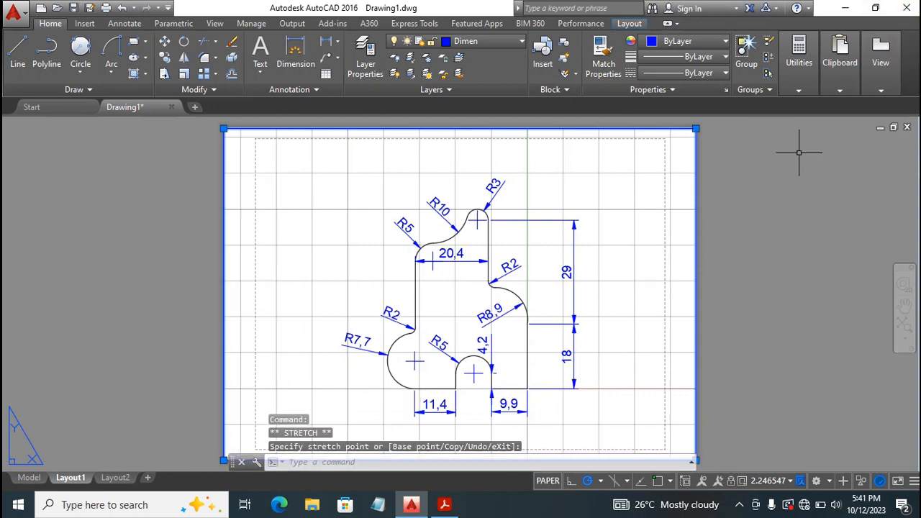
key(Escape)
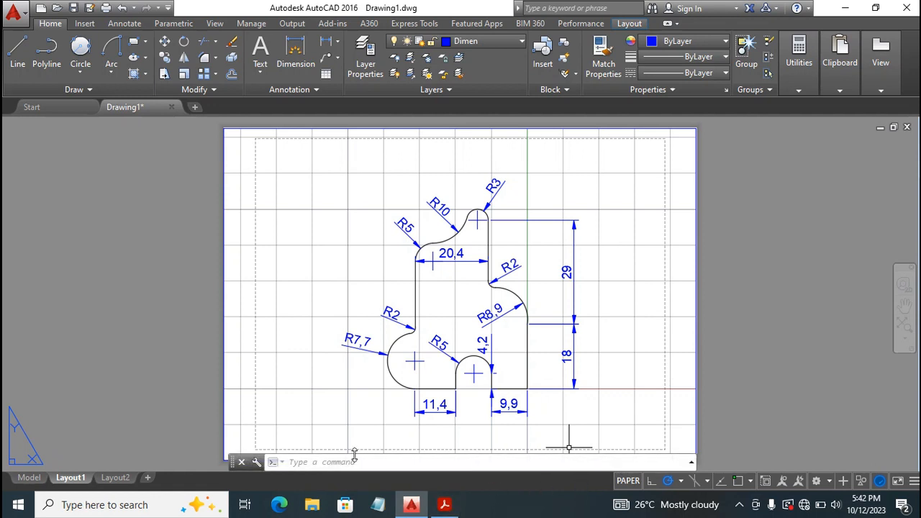
Activate model space inside the Layout1 viewport, turn off its grid, and return to paper space
click(628, 481)
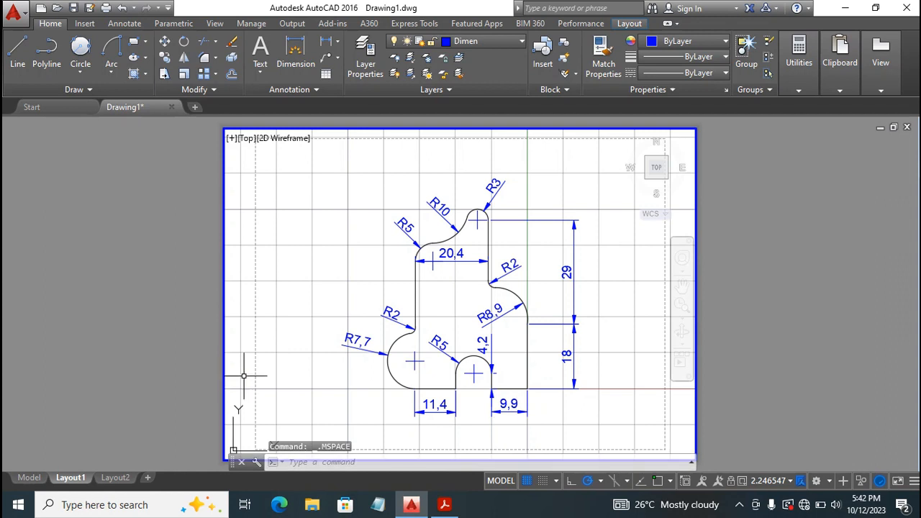
click(527, 480)
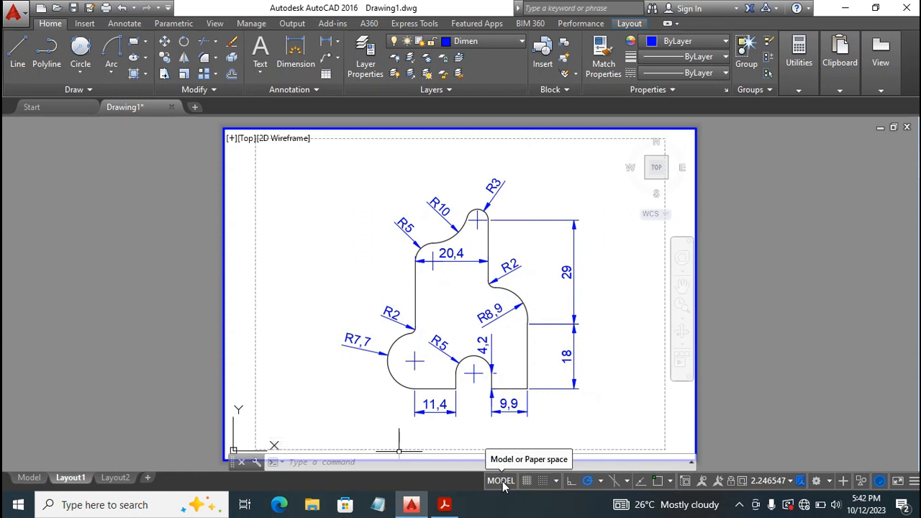
click(501, 480)
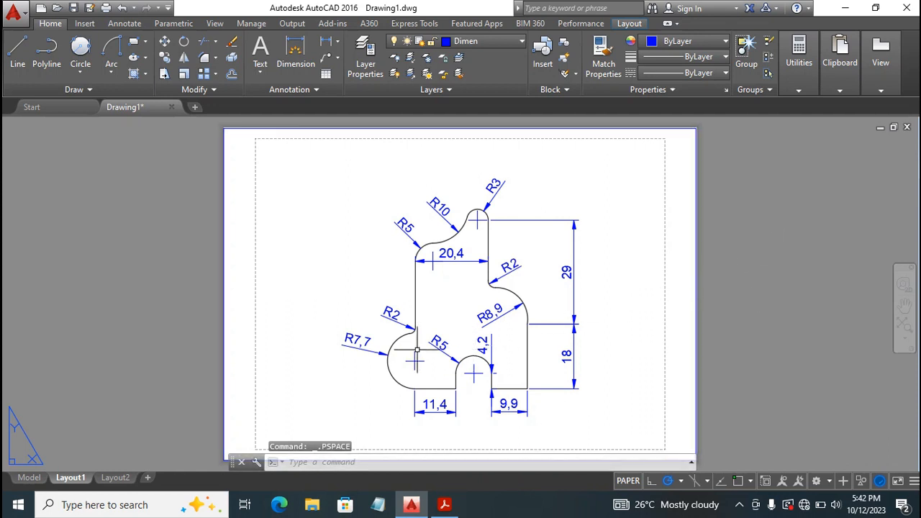
Enlarge and reposition the drawing inside the Layout1 viewport so it fits within the printable area, and return to paper space
double_click(442, 313)
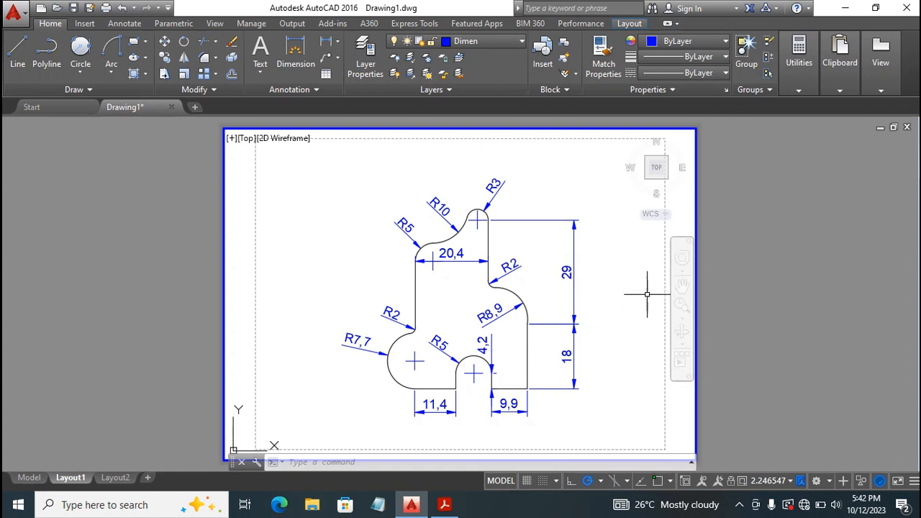
click(682, 308)
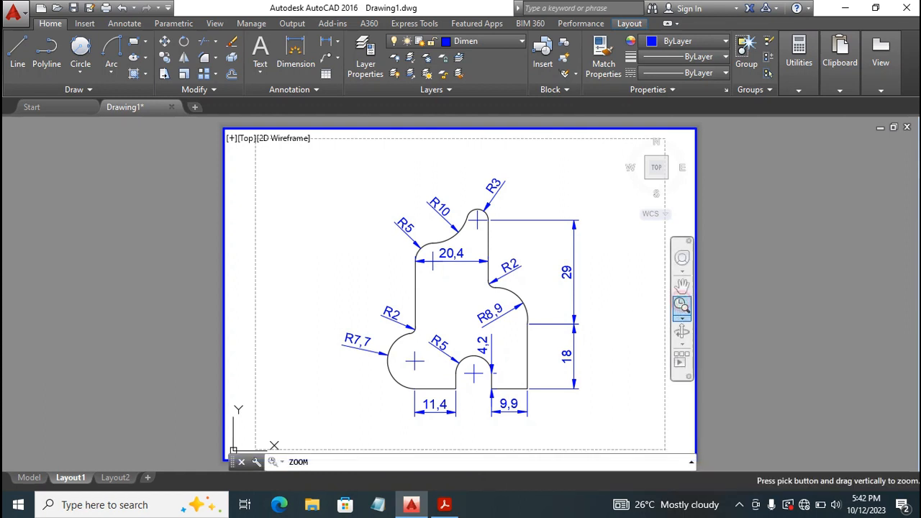
mouse_move(311, 407)
mouse_down()
mouse_move(539, 261)
mouse_move(511, 300)
mouse_move(312, 367)
mouse_move(281, 387)
mouse_move(612, 256)
mouse_move(440, 331)
mouse_up()
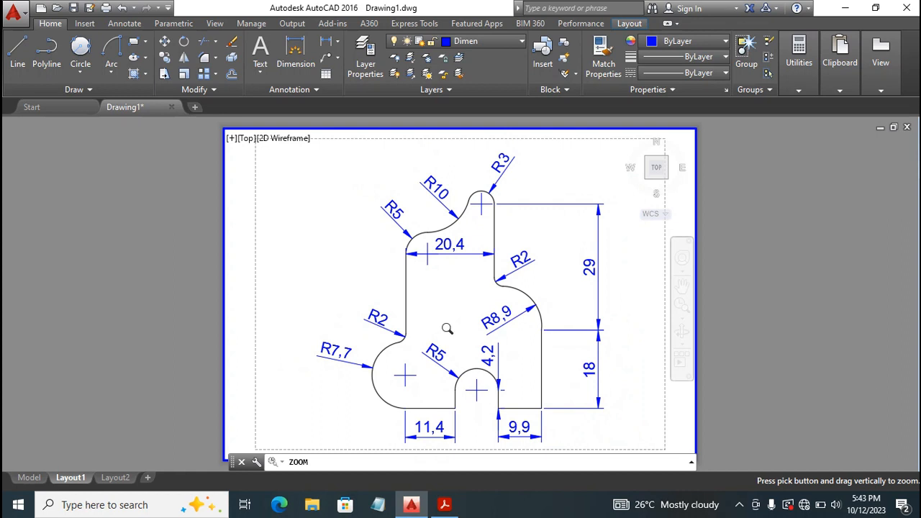
key(Escape)
key(Escape)
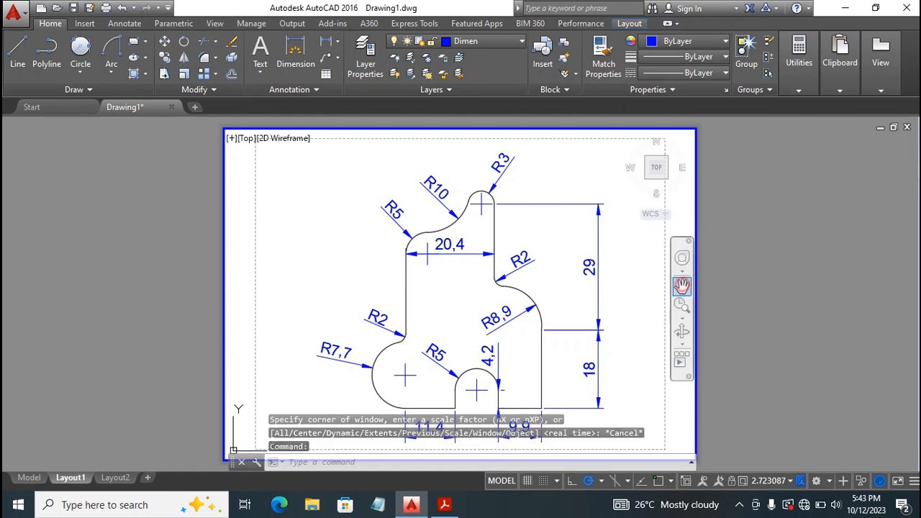
click(682, 285)
mouse_move(572, 304)
mouse_down()
mouse_move(552, 282)
mouse_move(485, 300)
mouse_move(437, 298)
mouse_move(539, 305)
mouse_move(502, 282)
mouse_move(506, 302)
mouse_move(522, 294)
mouse_up()
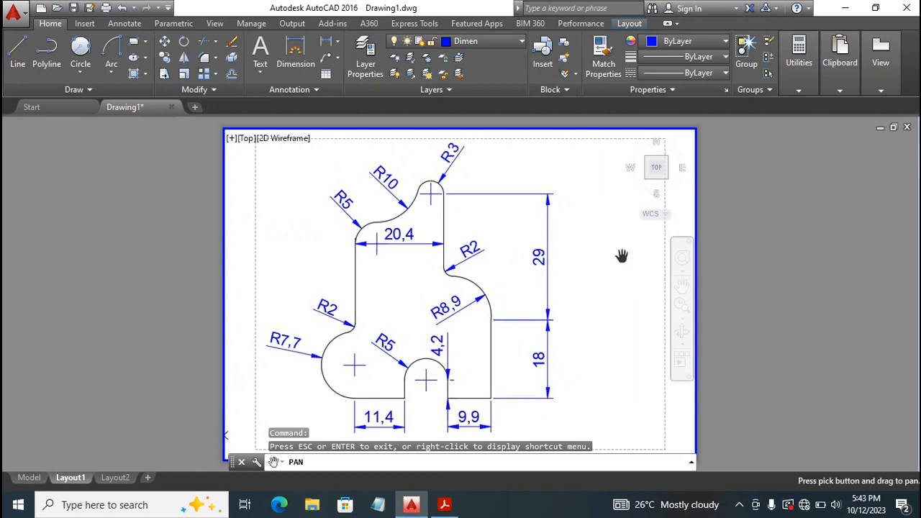
key(Escape)
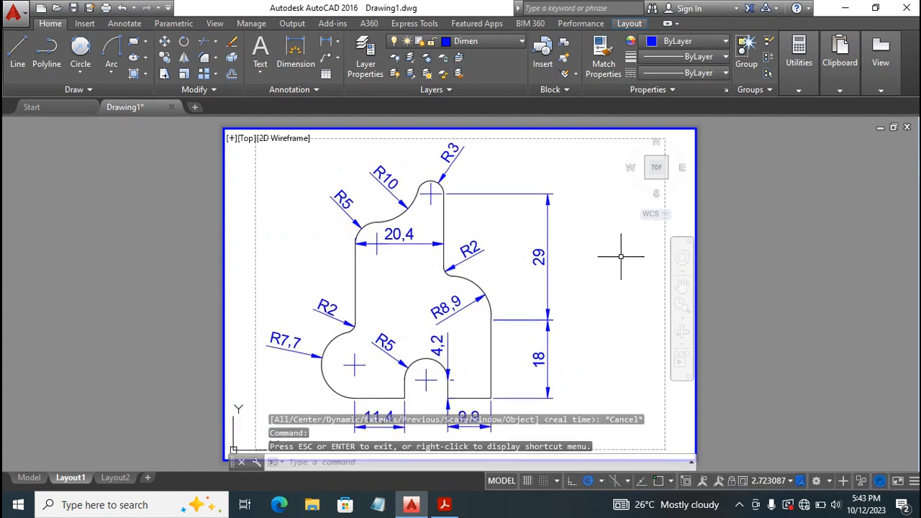
double_click(751, 204)
key(Escape)
key(Escape)
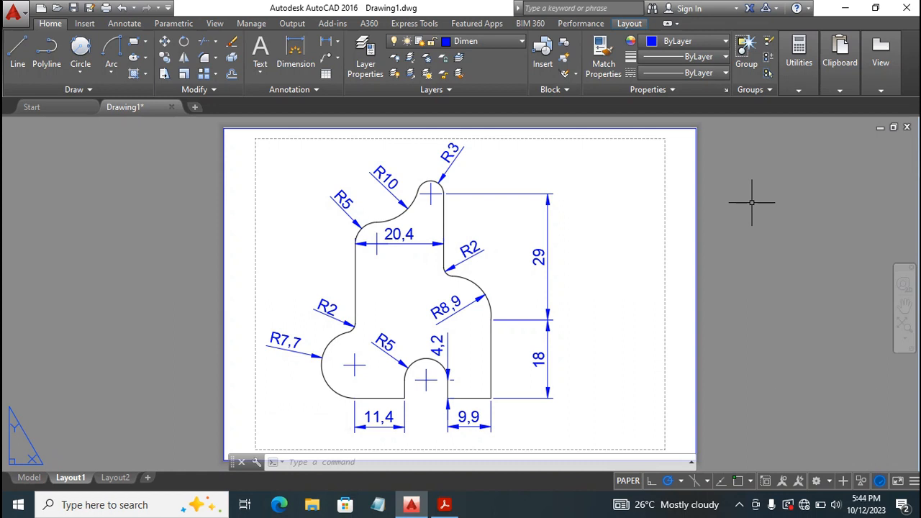
click(739, 505)
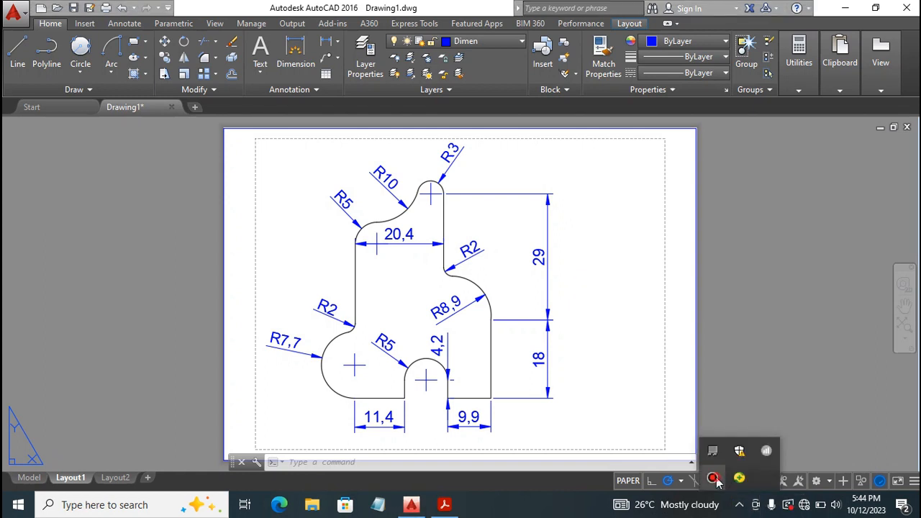